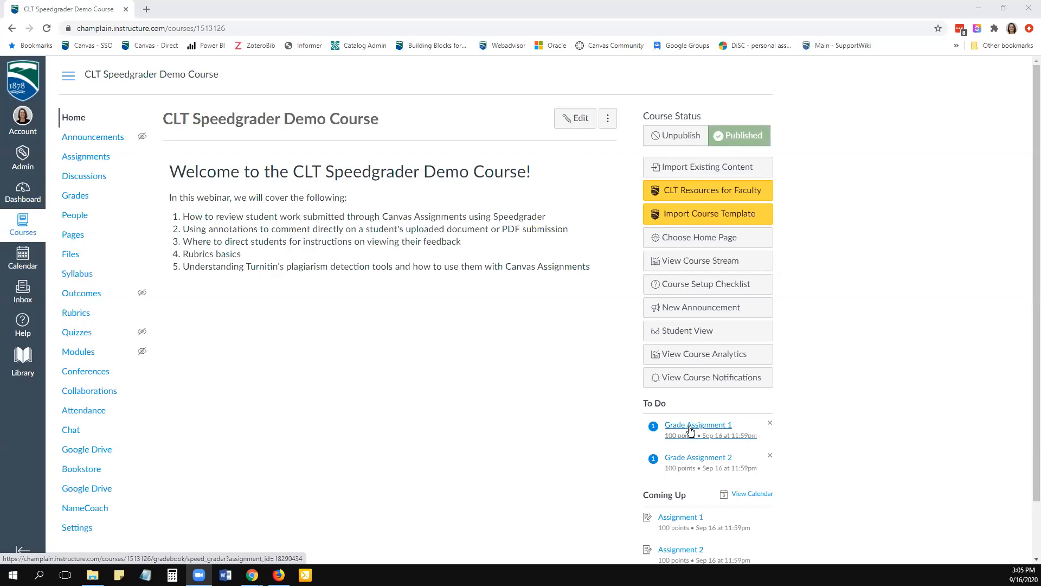
- View Assignment 1's submission in SpeedGrader from the course to-do list and return to the course home page
{"action": "left_click", "coordinate": [689, 430]}
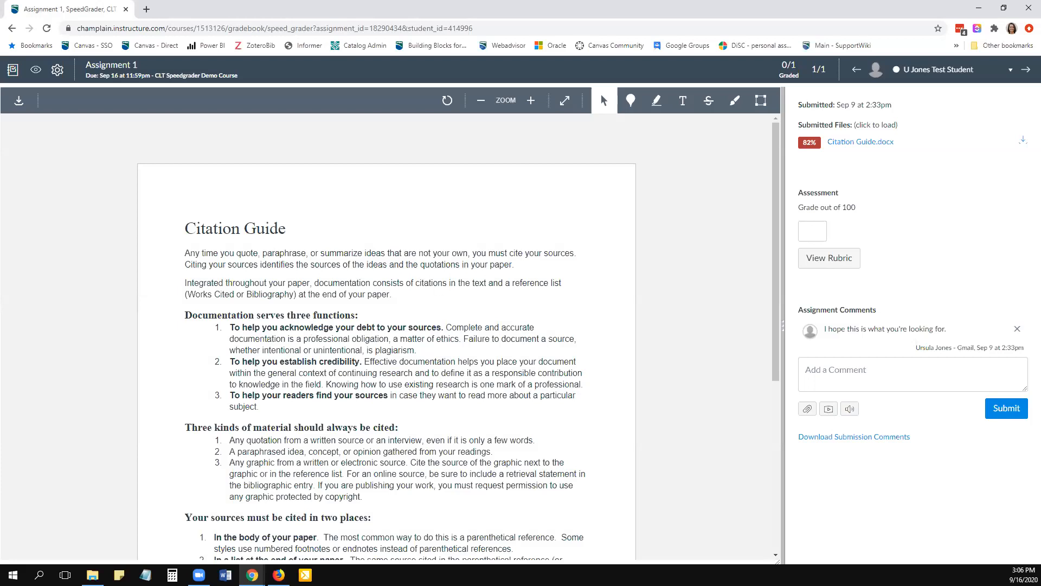
{"action": "left_click", "coordinate": [13, 31]}
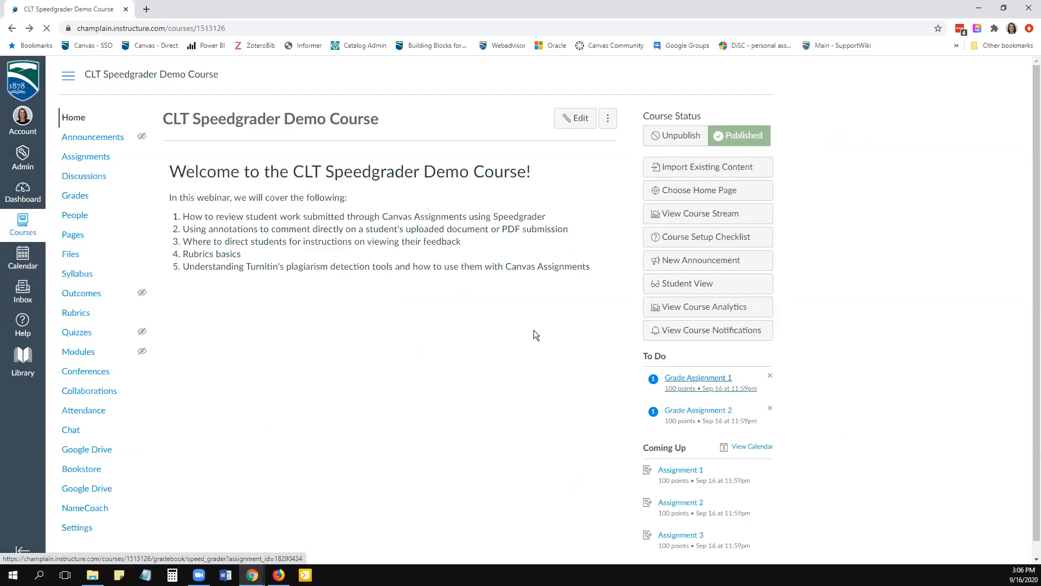
- Open SpeedGrader for Assignment 1 through the assignment's own details page
{"action": "left_click", "coordinate": [85, 157]}
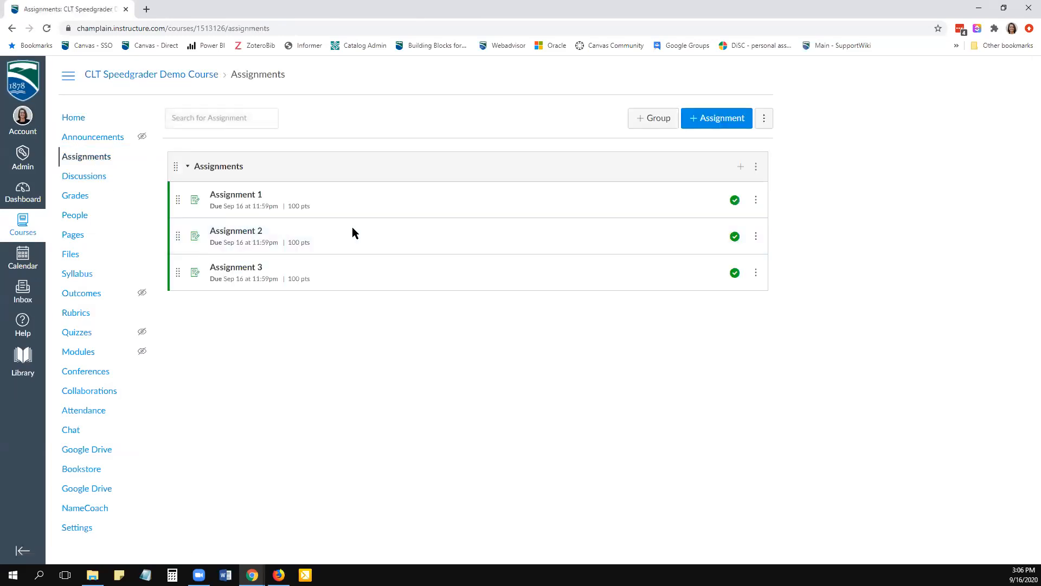
{"action": "left_click", "coordinate": [219, 200]}
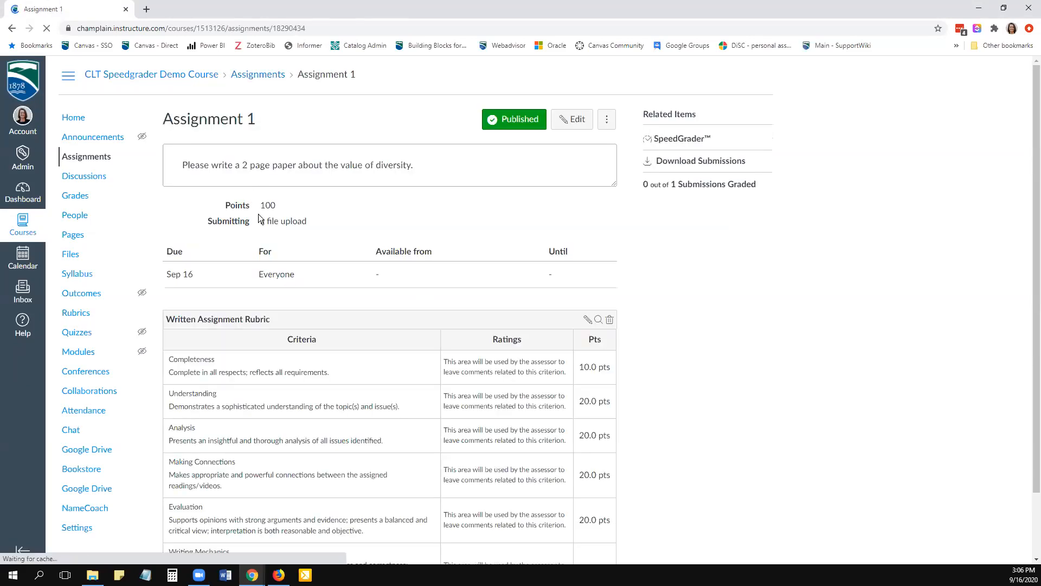
{"action": "left_click", "coordinate": [685, 139]}
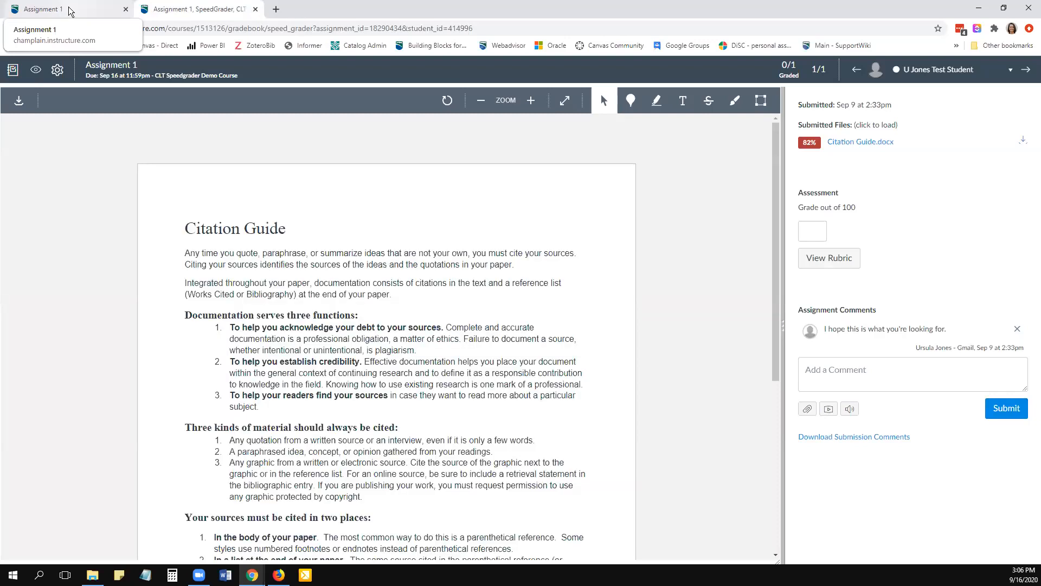
- Return to the Assignment 1 page and open SpeedGrader for Assignment 1 from the course gradebook
{"action": "left_click", "coordinate": [69, 11]}
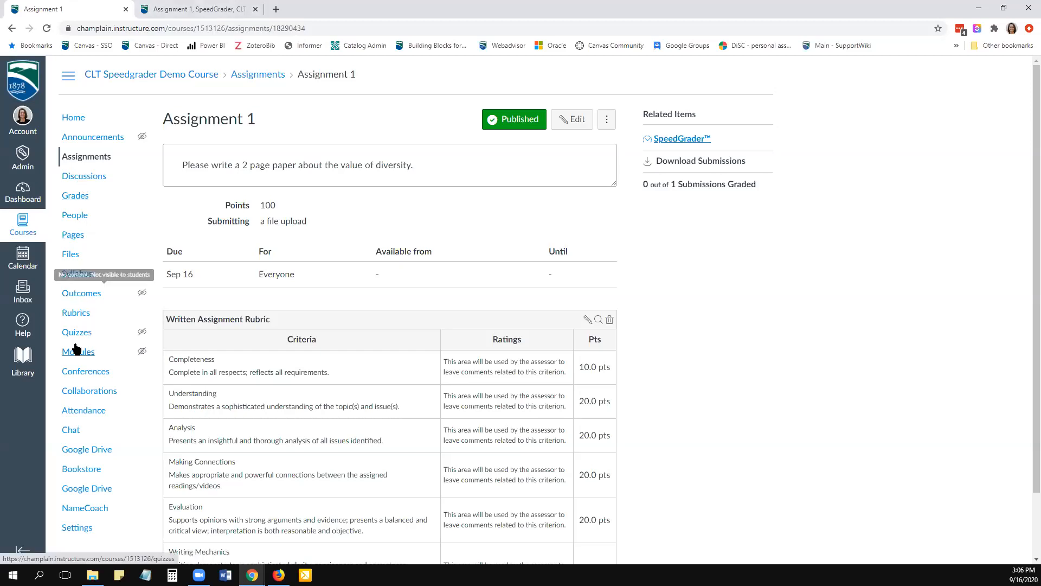
{"action": "left_click", "coordinate": [76, 195]}
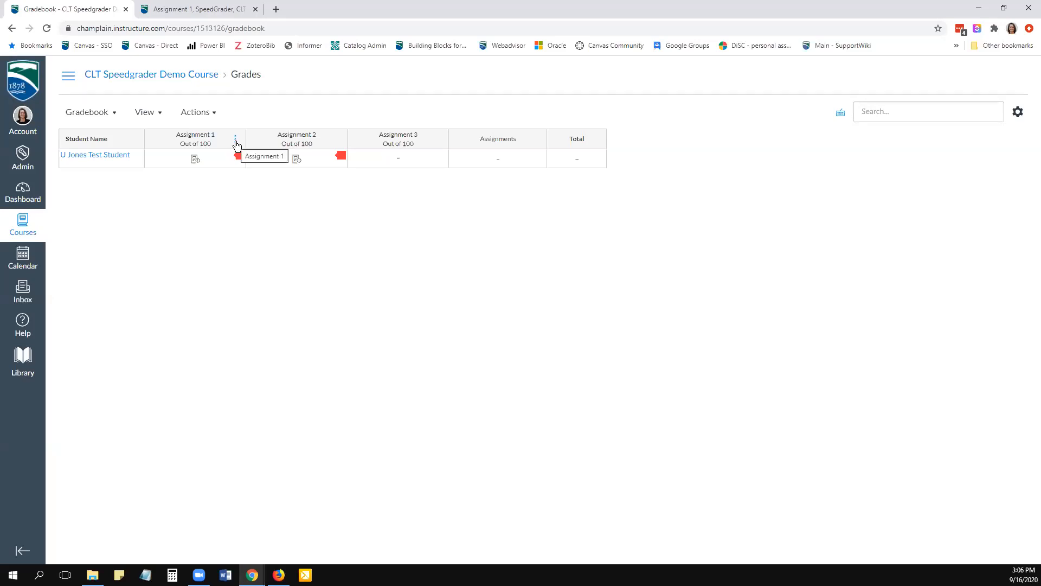
{"action": "left_click", "coordinate": [235, 143]}
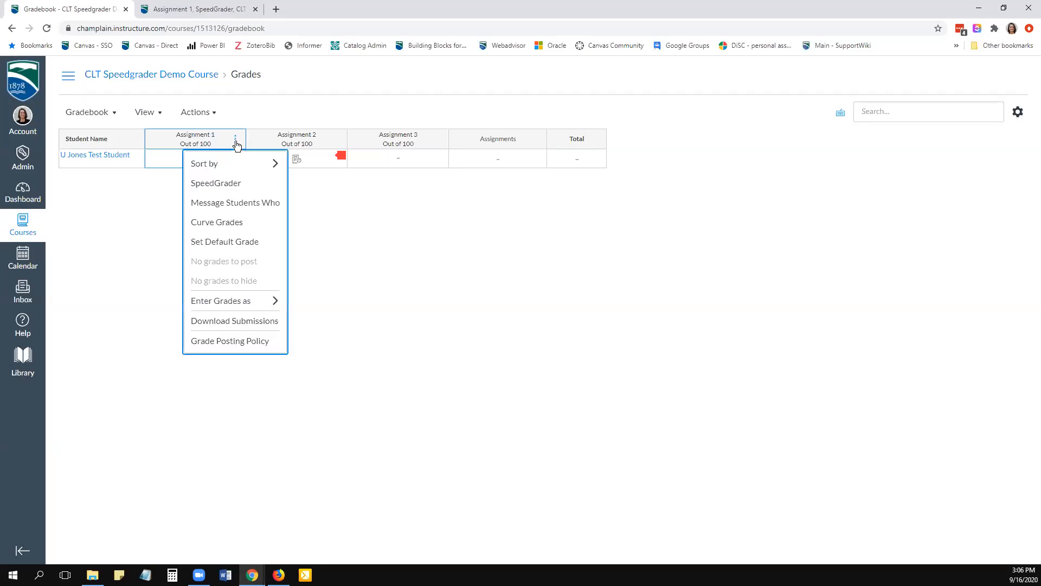
{"action": "left_click", "coordinate": [228, 183]}
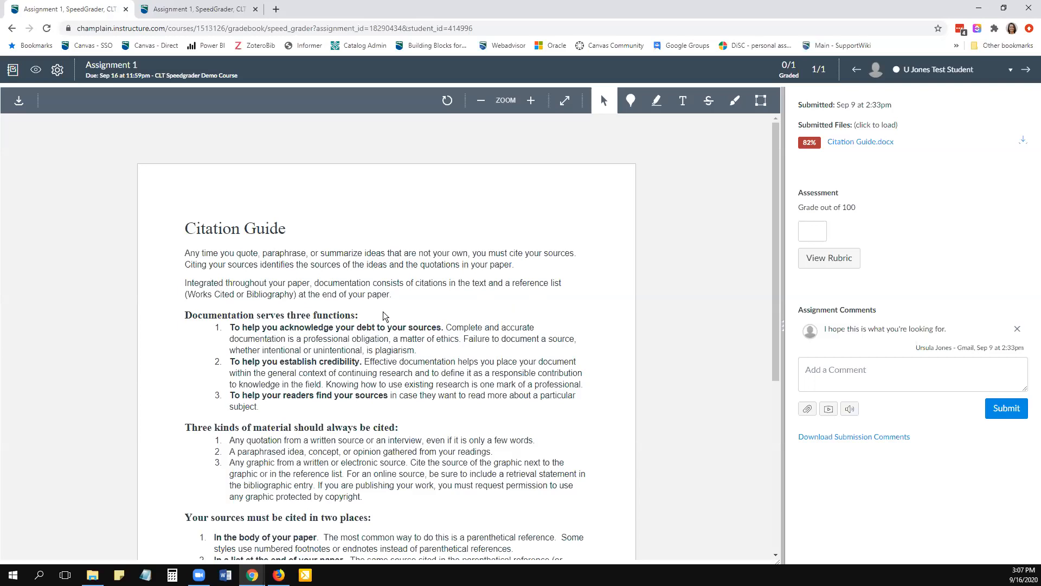
- Highlight the "Citation Guide" title of the submitted document in yellow and attach the comment "nice title"
{"action": "scroll", "coordinate": [383, 315], "scroll_direction": "down", "scroll_amount": 1}
{"action": "scroll", "coordinate": [385, 315], "scroll_direction": "down", "scroll_amount": 1}
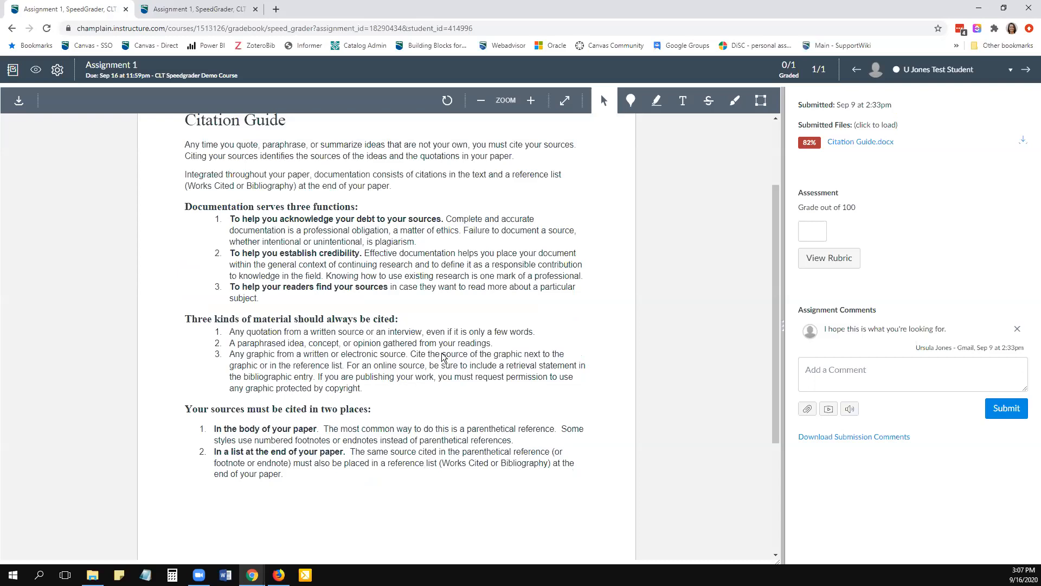
{"action": "scroll", "coordinate": [441, 352], "scroll_direction": "up", "scroll_amount": 2}
{"action": "scroll", "coordinate": [473, 385], "scroll_direction": "down", "scroll_amount": 1}
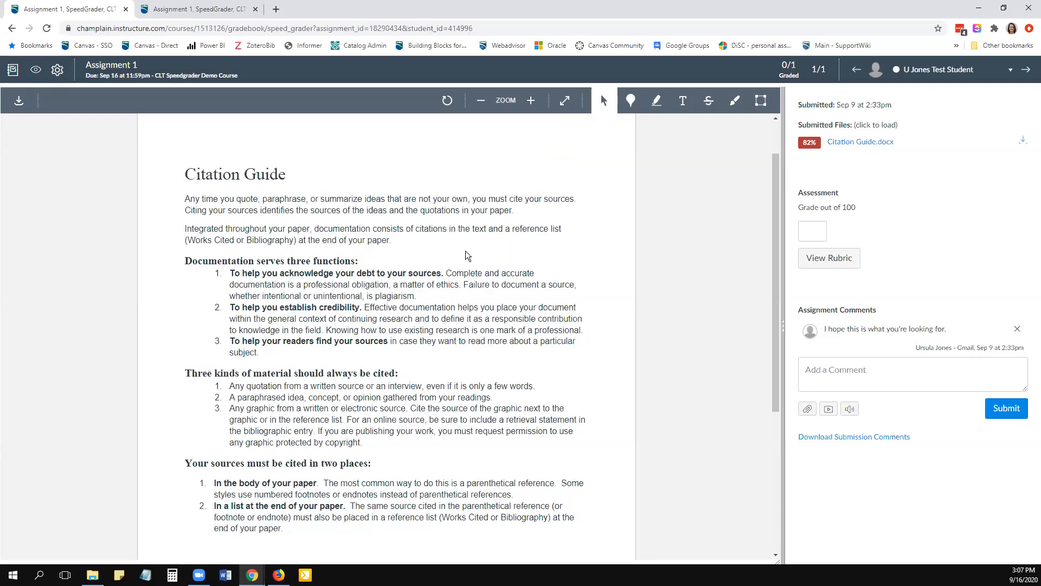
{"action": "scroll", "coordinate": [467, 279], "scroll_direction": "down", "scroll_amount": 1}
{"action": "scroll", "coordinate": [468, 278], "scroll_direction": "up", "scroll_amount": 2}
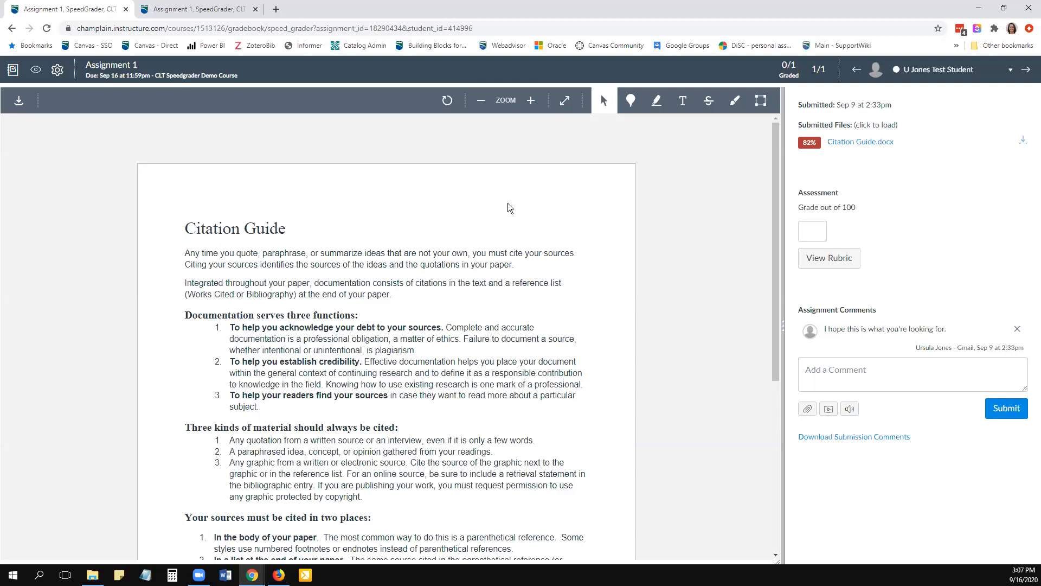
{"action": "left_click", "coordinate": [657, 102]}
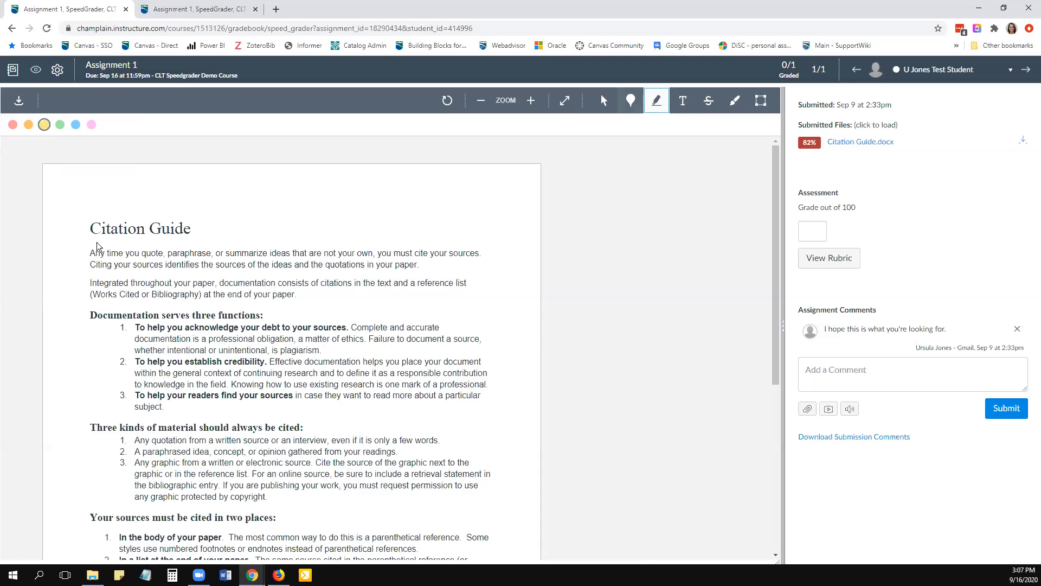
{"action": "left_click_drag", "start_coordinate": [84, 232], "coordinate": [199, 235]}
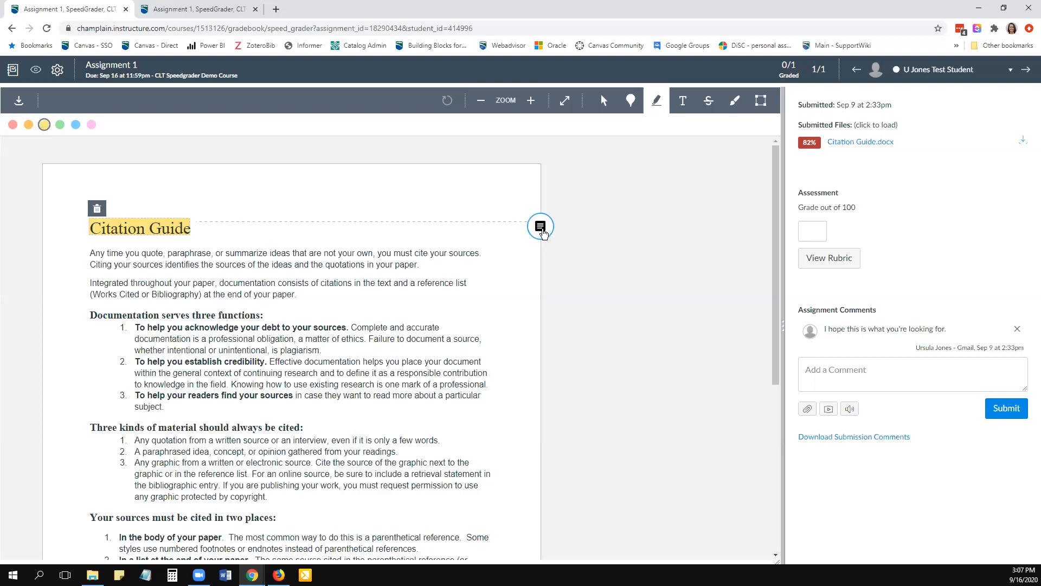
{"action": "left_click", "coordinate": [542, 235]}
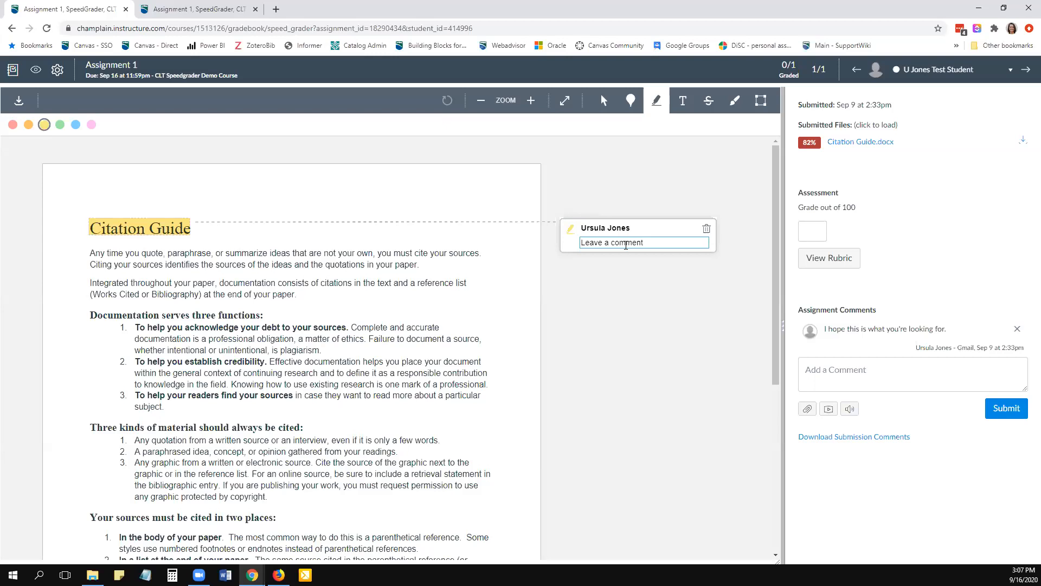
{"action": "type", "text": "nice title"}
{"action": "key", "text": "Return"}
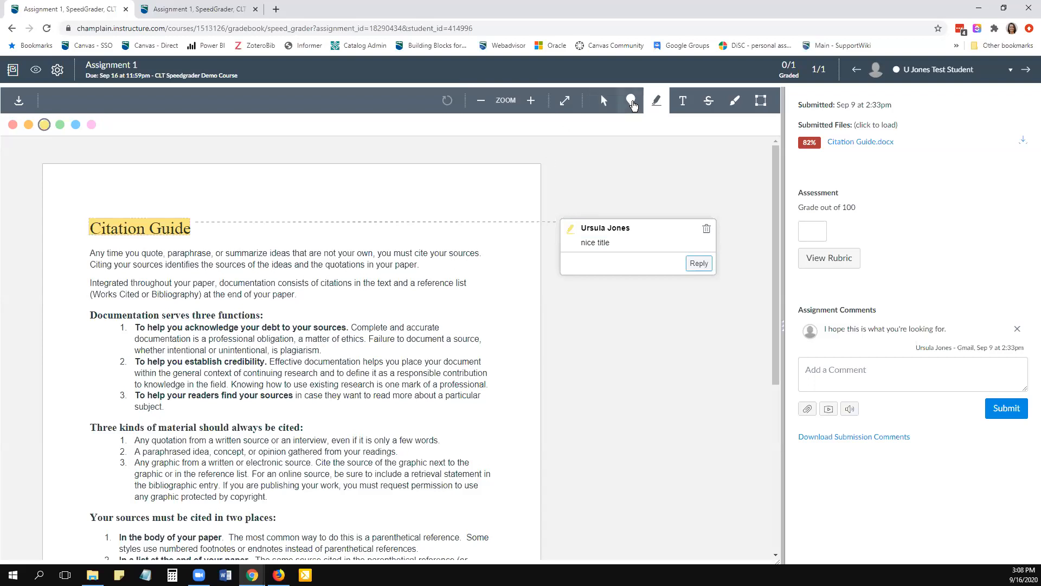
- Place a blue point annotation at the first documentation function and comment "thank you for including these"
{"action": "left_click", "coordinate": [632, 103]}
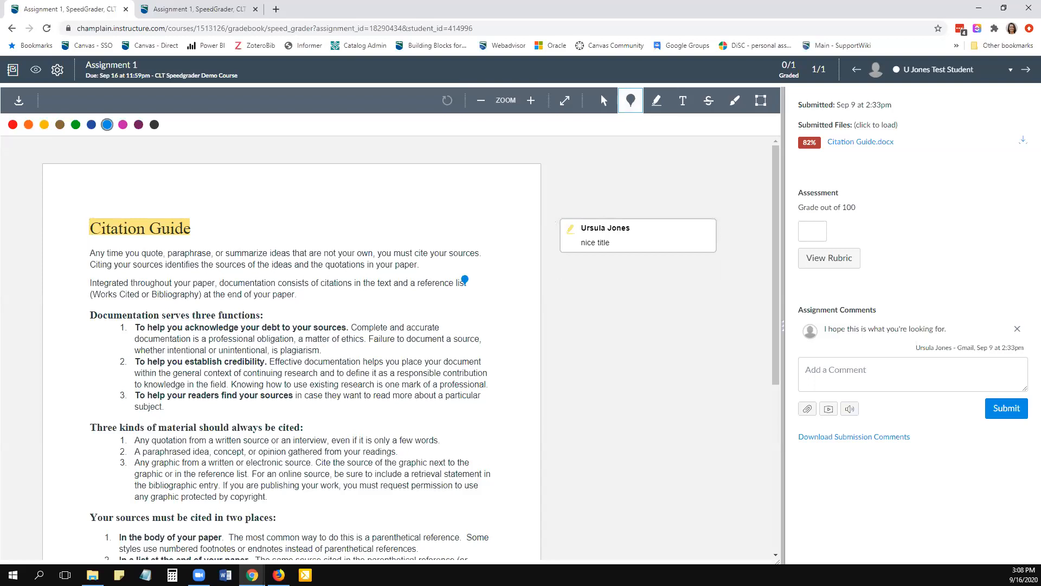
{"action": "left_click", "coordinate": [441, 324]}
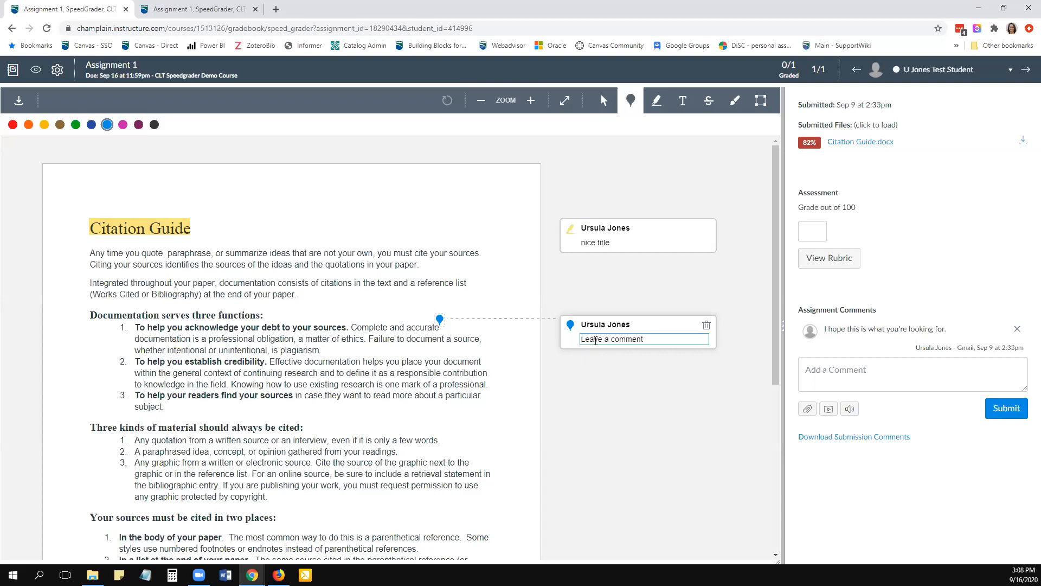
{"action": "type", "text": "thank you for including these"}
{"action": "key", "text": "Return"}
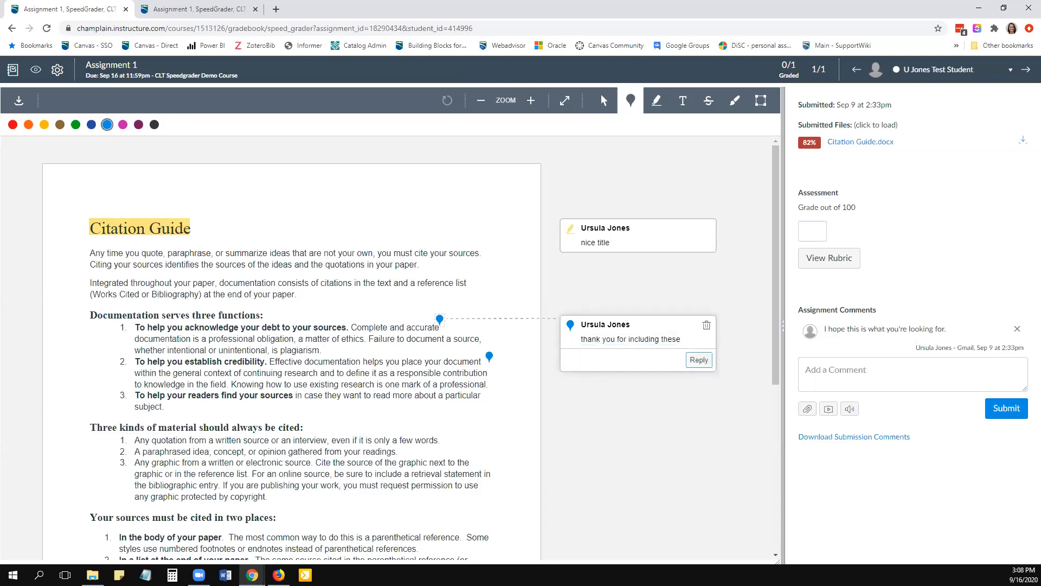
- Place the free text annotation "SUM" over the first paragraph's opening line and delete it
{"action": "scroll", "coordinate": [489, 306], "scroll_direction": "down", "scroll_amount": 1}
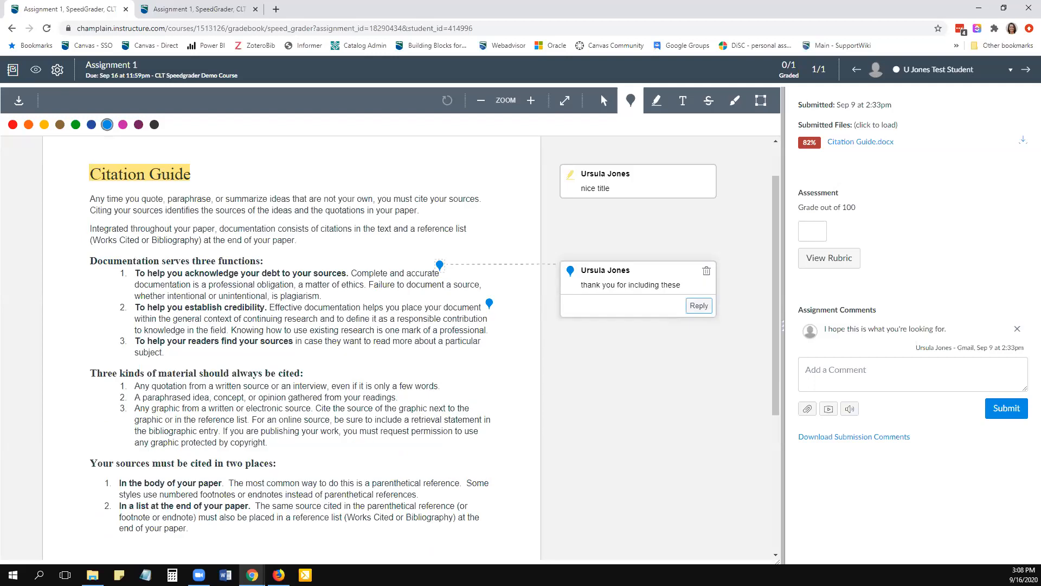
{"action": "scroll", "coordinate": [489, 303], "scroll_direction": "up", "scroll_amount": 1}
{"action": "left_click", "coordinate": [683, 100]}
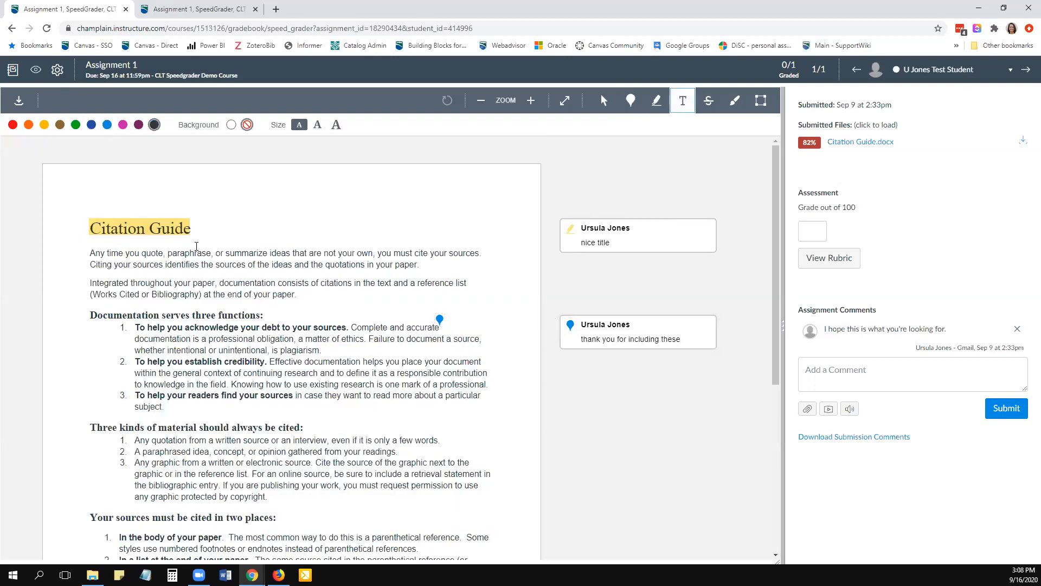
{"action": "left_click", "coordinate": [247, 247]}
{"action": "type", "text": "SUM"}
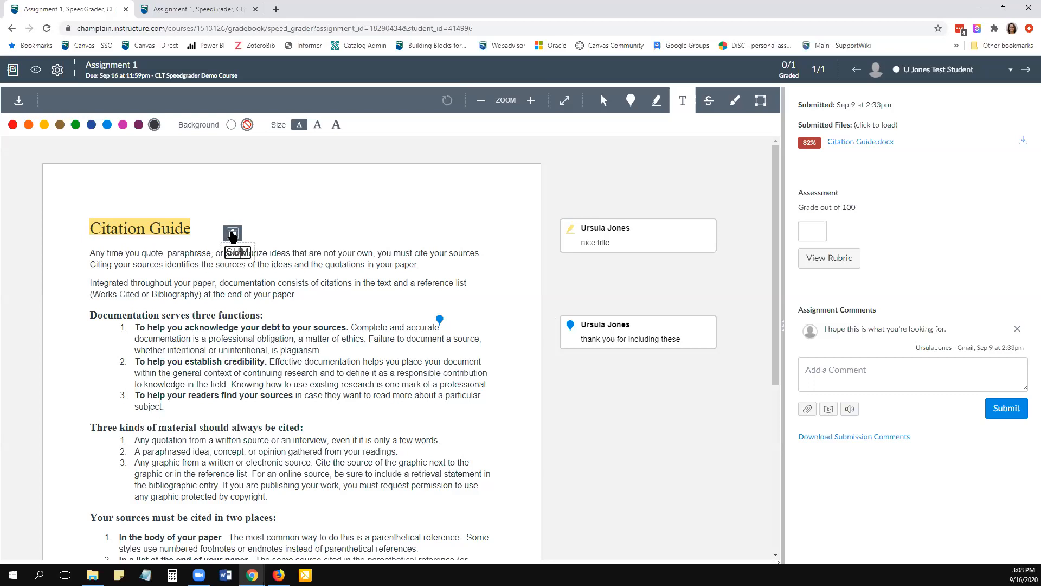
{"action": "left_click", "coordinate": [233, 235]}
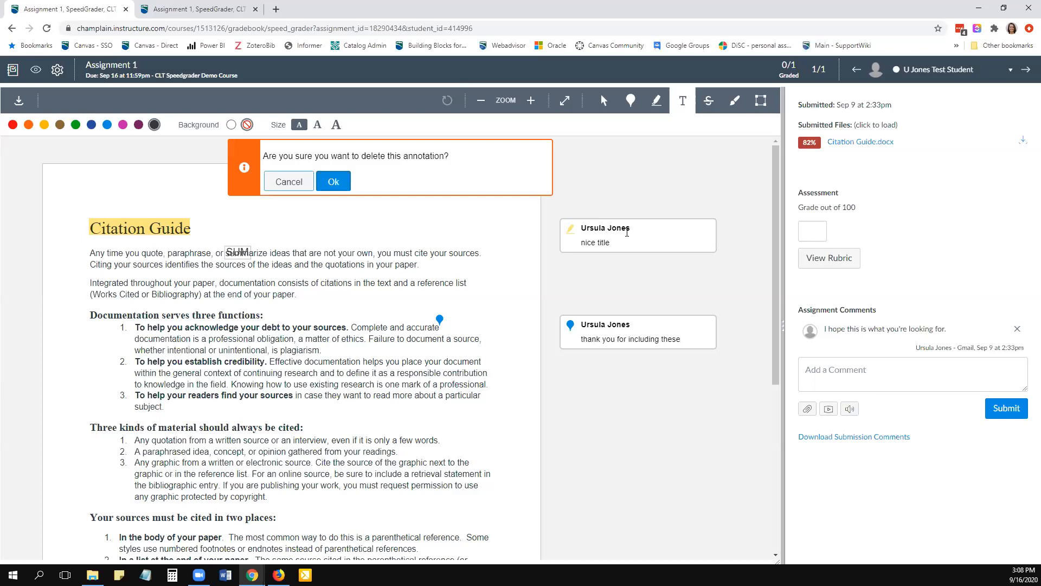
{"action": "left_click", "coordinate": [333, 181]}
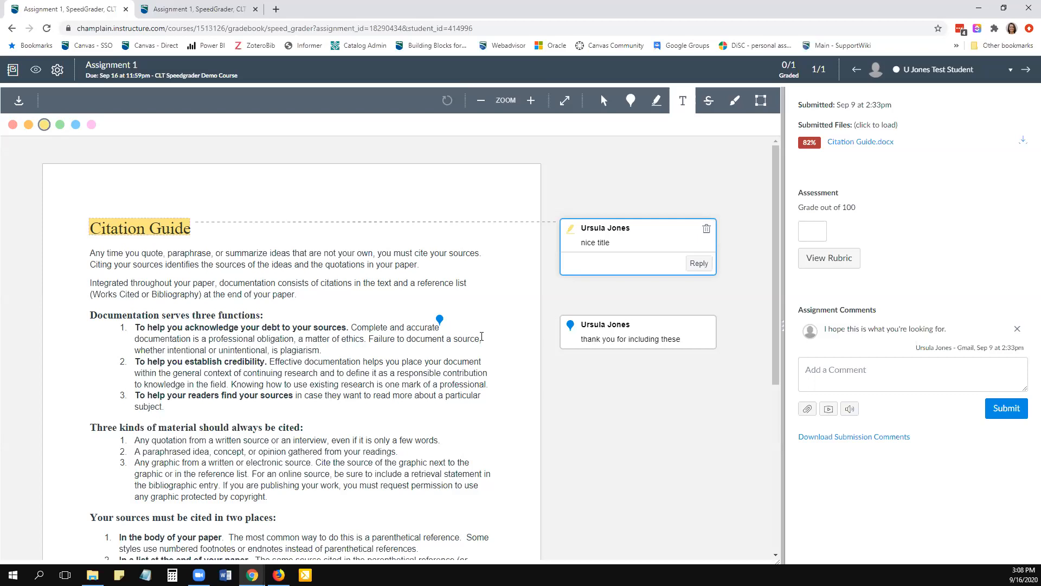
{"action": "left_click", "coordinate": [682, 339]}
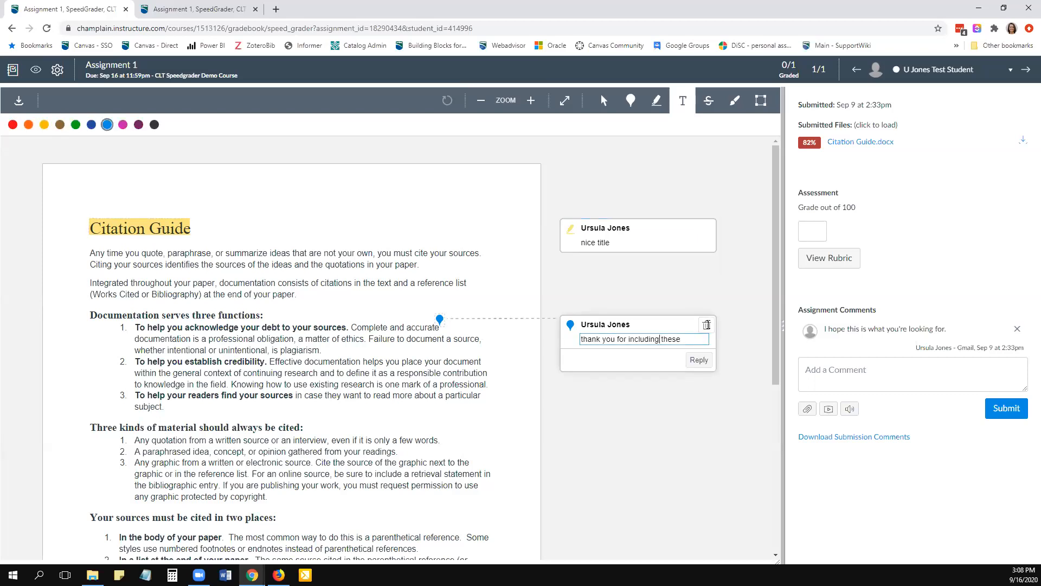
{"action": "left_click", "coordinate": [375, 359]}
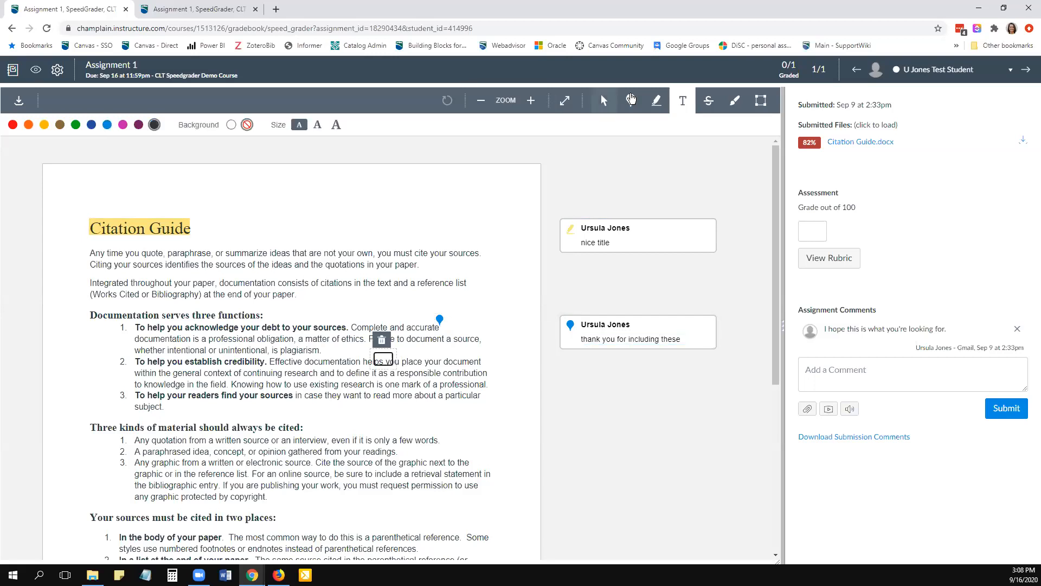
- Strike out "Any quotation" in red in the list of material to cite and attach the comment "All quotations"
{"action": "left_click", "coordinate": [708, 101]}
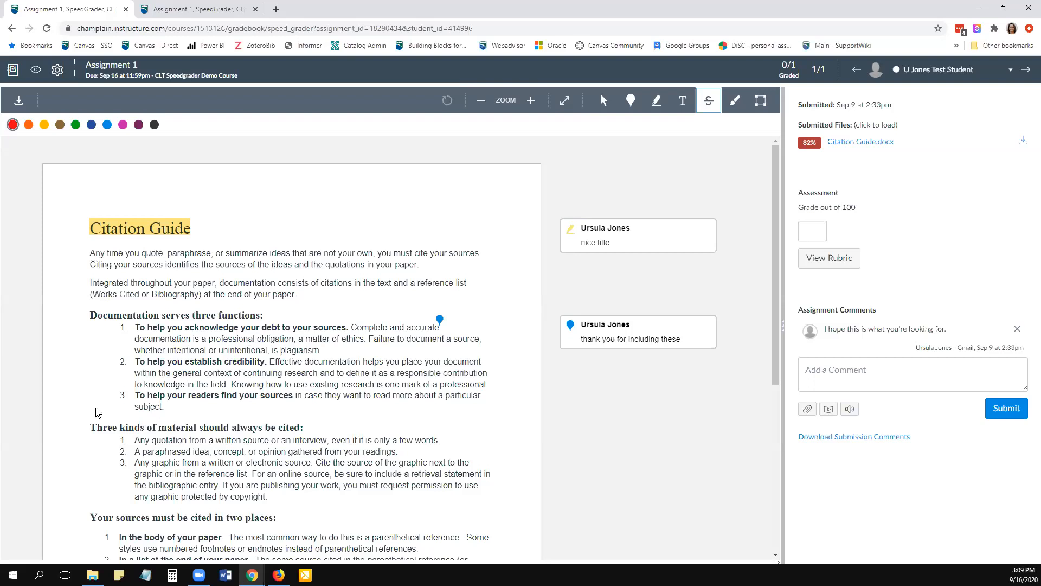
{"action": "left_click_drag", "start_coordinate": [133, 441], "coordinate": [187, 440]}
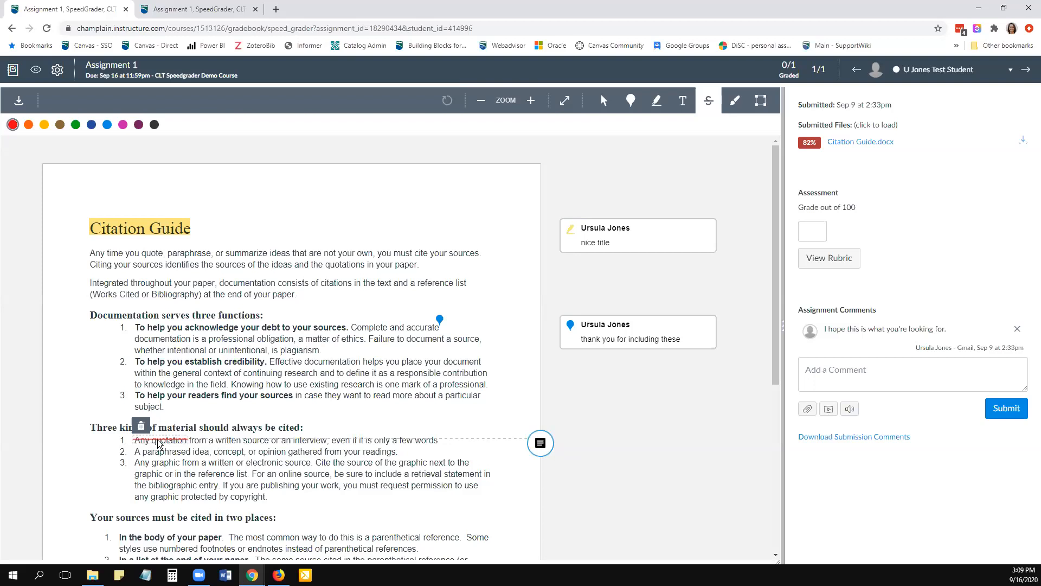
{"action": "left_click", "coordinate": [537, 446]}
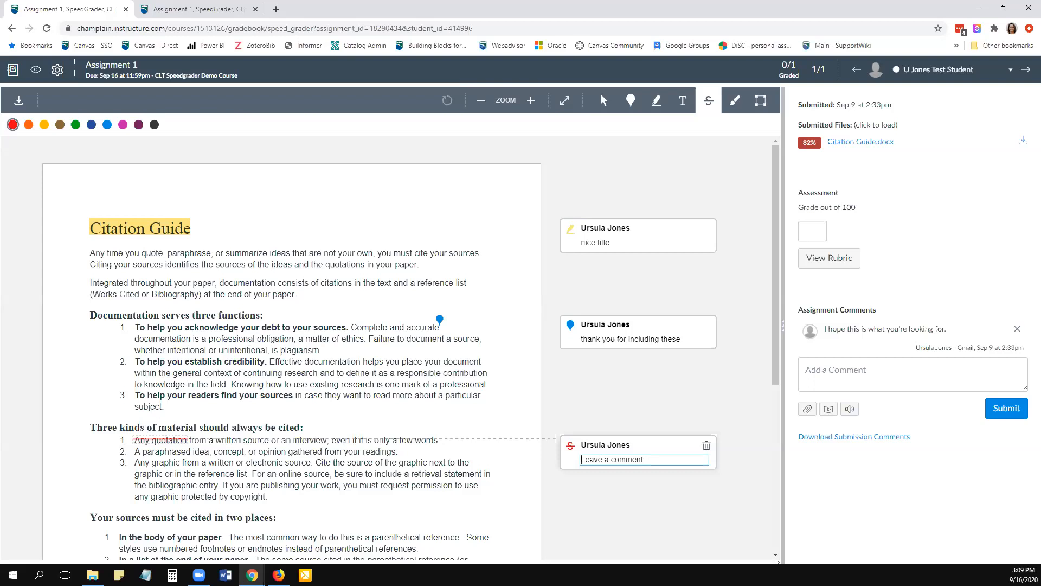
{"action": "type", "text": "All quotations"}
{"action": "key", "text": "Return"}
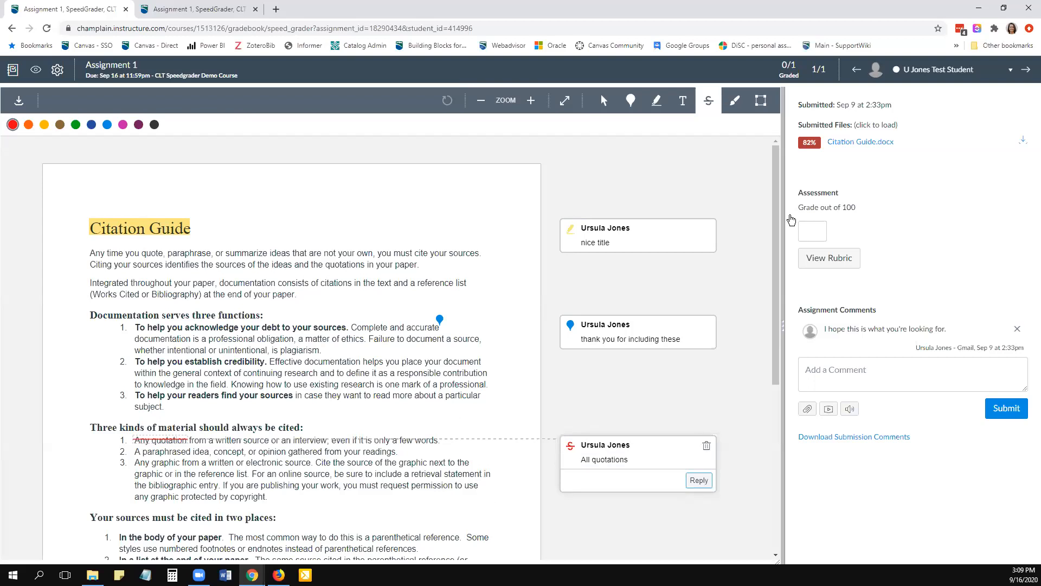
- Draw a freehand loop around the two introductory paragraphs, make it medium-thick and pink, add an arrow on its left side, and save it
{"action": "left_click", "coordinate": [736, 103]}
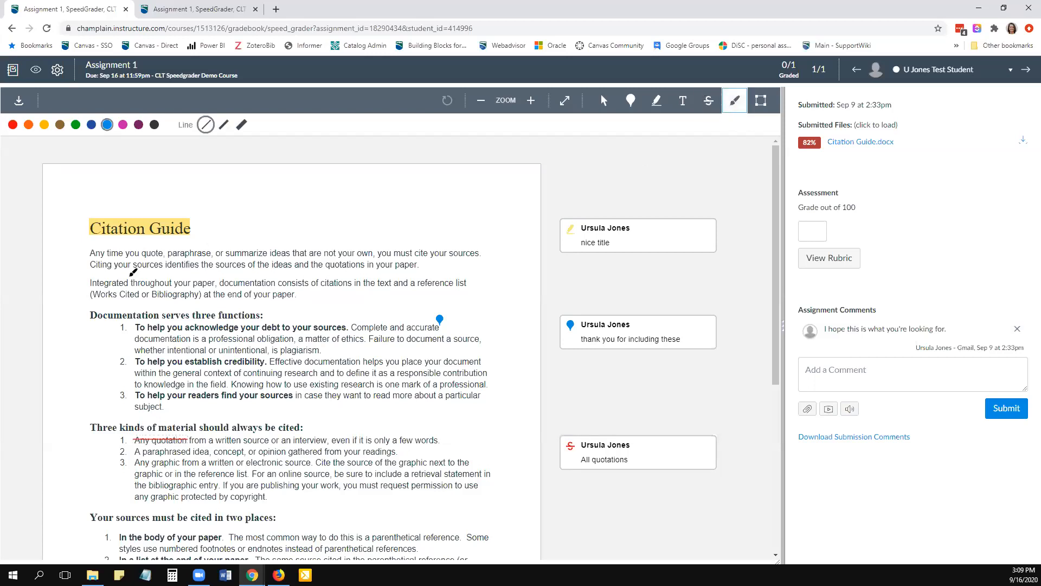
{"action": "mouse_move", "coordinate": [86, 247]}
{"action": "left_mouse_down"}
{"action": "mouse_move", "coordinate": [421, 238]}
{"action": "mouse_move", "coordinate": [520, 271]}
{"action": "mouse_move", "coordinate": [325, 316]}
{"action": "mouse_move", "coordinate": [120, 300]}
{"action": "mouse_move", "coordinate": [79, 252]}
{"action": "left_mouse_up"}
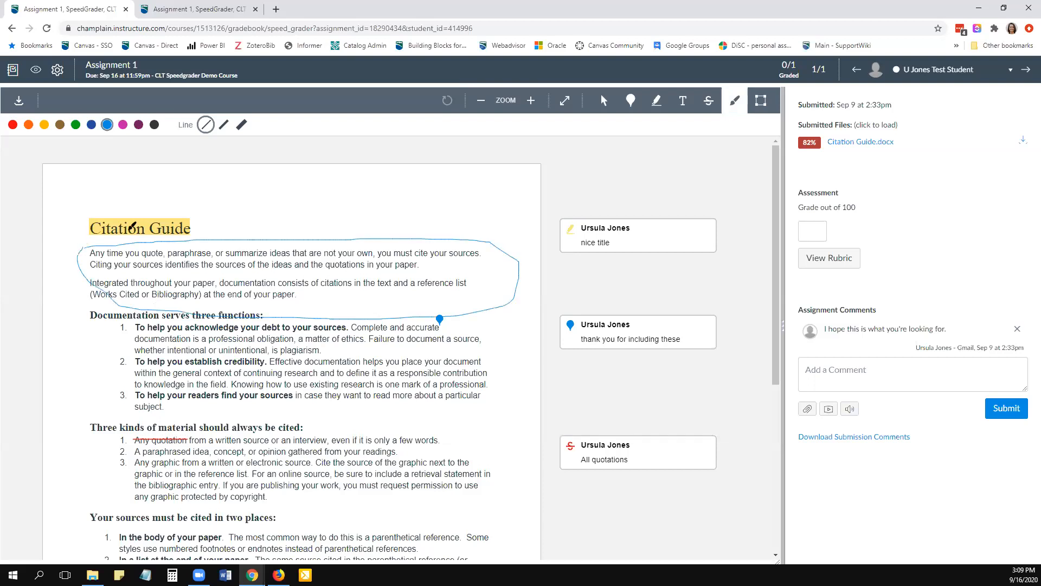
{"action": "left_click", "coordinate": [223, 125]}
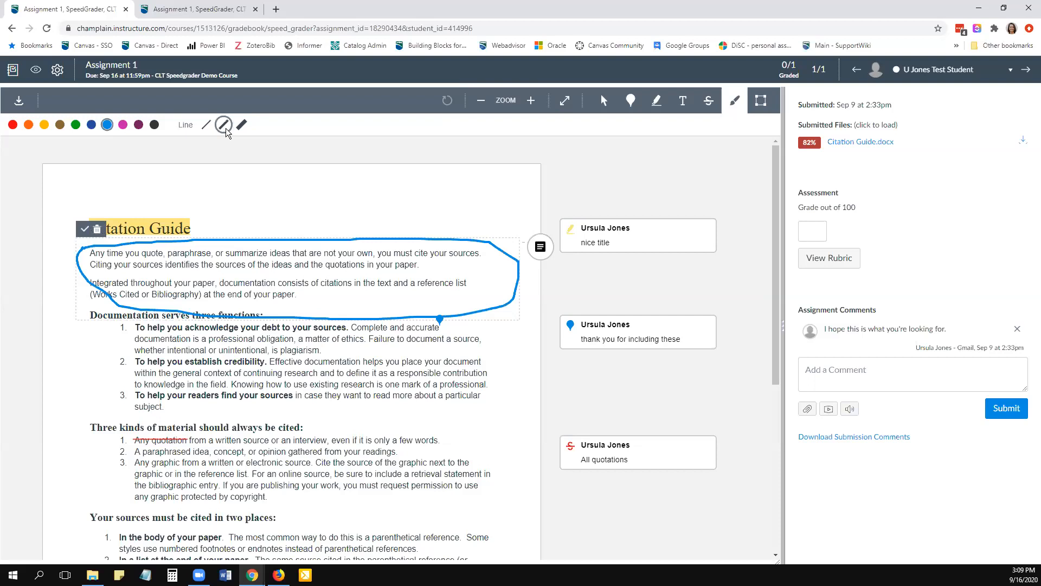
{"action": "left_click", "coordinate": [124, 125]}
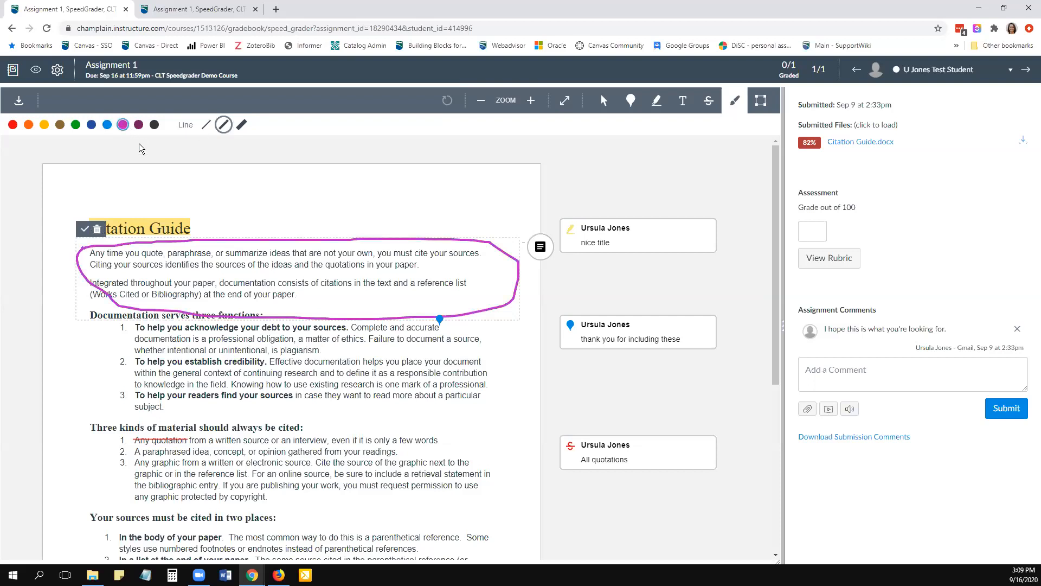
{"action": "mouse_move", "coordinate": [117, 300]}
{"action": "left_mouse_down"}
{"action": "mouse_move", "coordinate": [72, 306]}
{"action": "mouse_move", "coordinate": [76, 318]}
{"action": "left_mouse_up"}
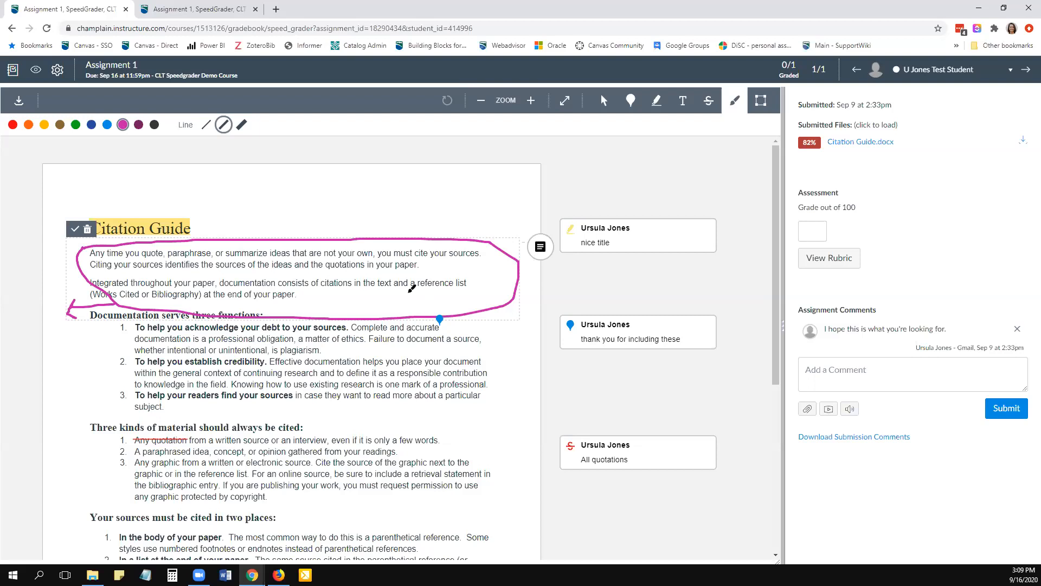
{"action": "left_click", "coordinate": [74, 228]}
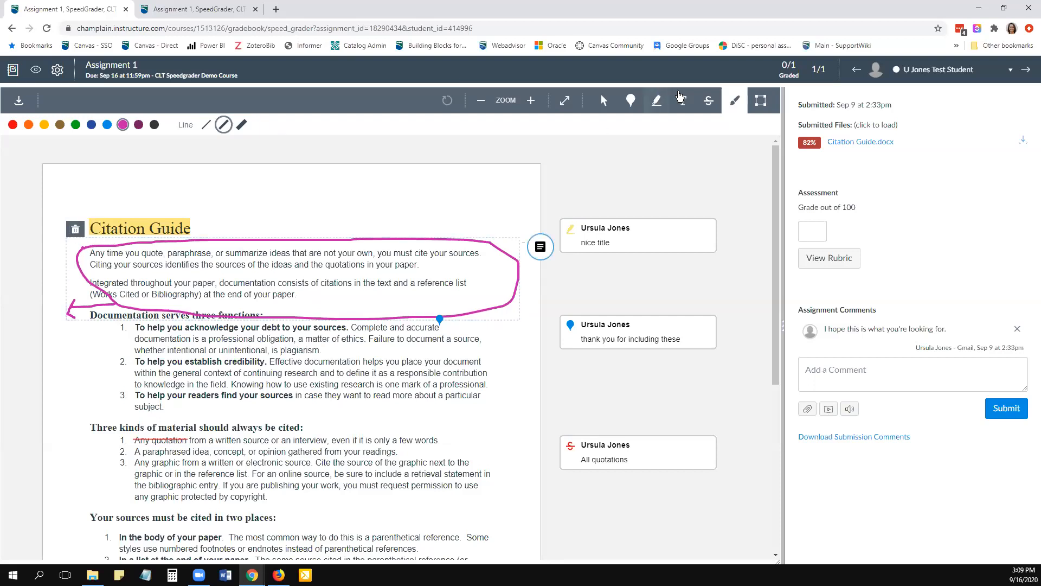
- Draw a blue area box around the "Three kinds of material should always be cited" section and attach the comment "Nice job here"
{"action": "left_click", "coordinate": [761, 104]}
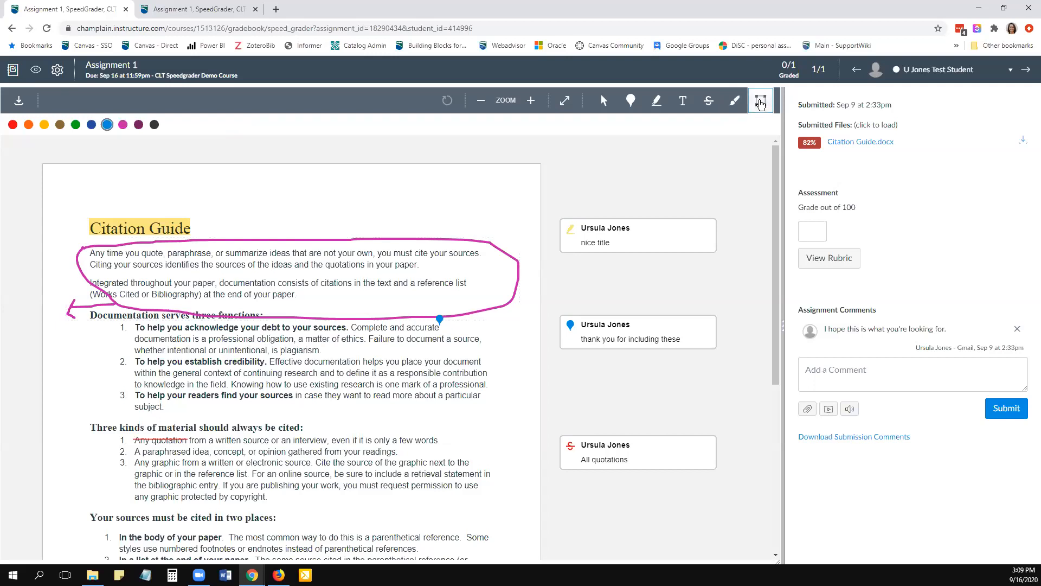
{"action": "left_click_drag", "start_coordinate": [81, 418], "coordinate": [498, 505]}
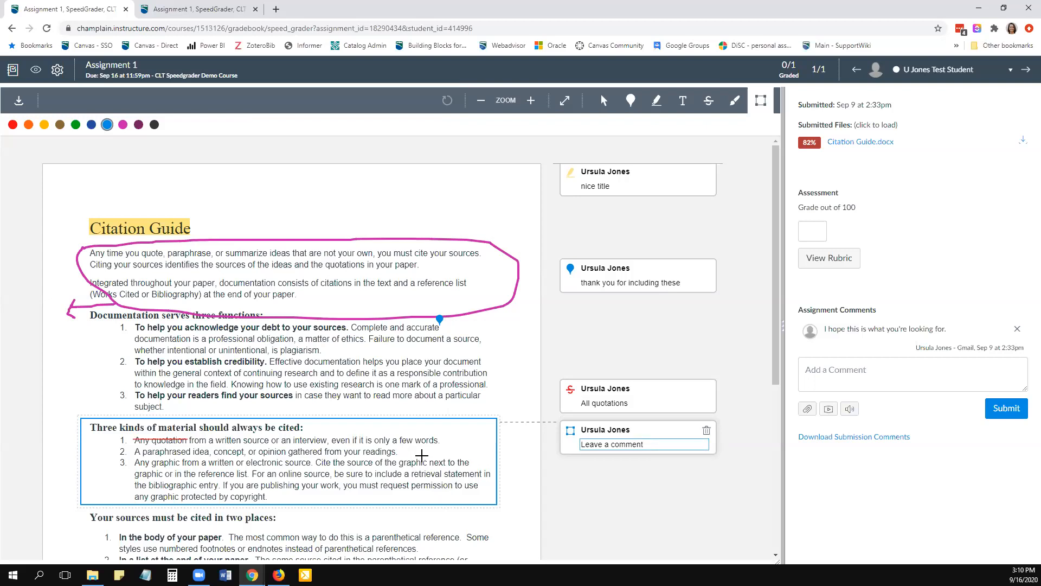
{"action": "scroll", "coordinate": [412, 460], "scroll_direction": "down", "scroll_amount": 1}
{"action": "type", "text": "Nice job here"}
{"action": "left_click", "coordinate": [635, 433]}
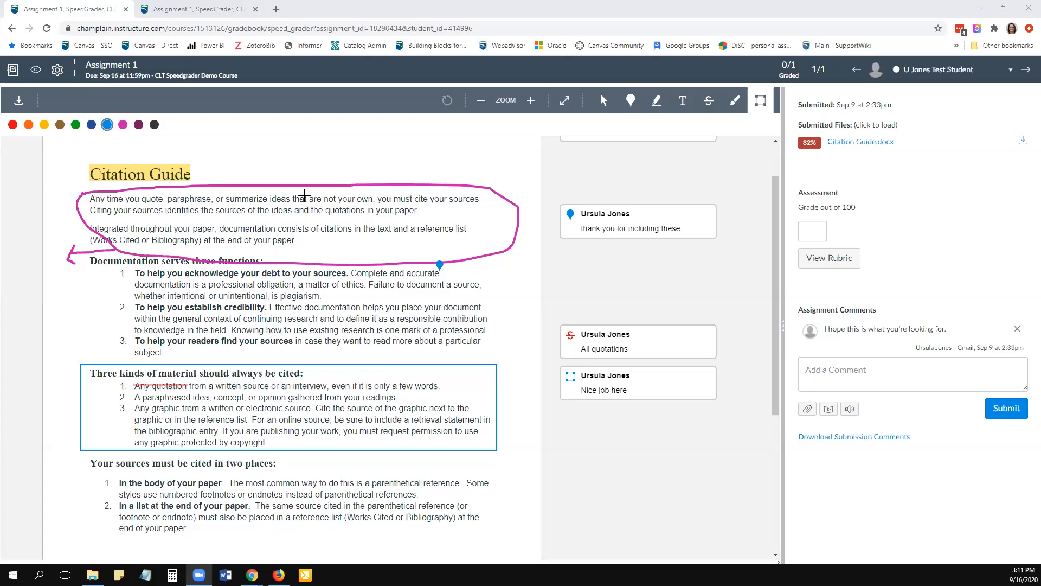
- Leave the area annotation tool, enlarge the document view by three zoom levels and return it to its original size
{"action": "left_click", "coordinate": [604, 101]}
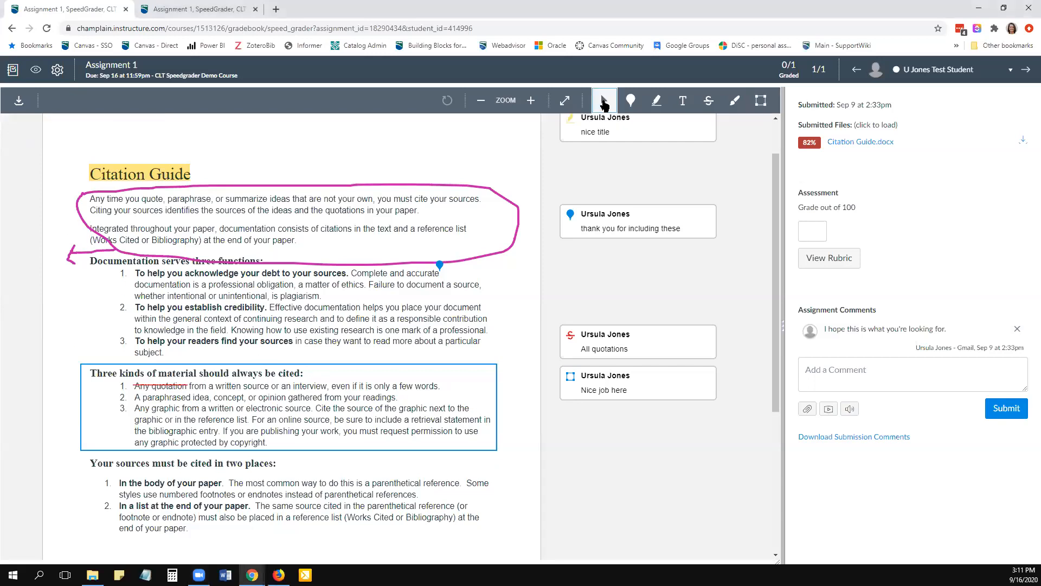
{"action": "left_click", "coordinate": [531, 102]}
{"action": "left_click", "coordinate": [531, 102]}
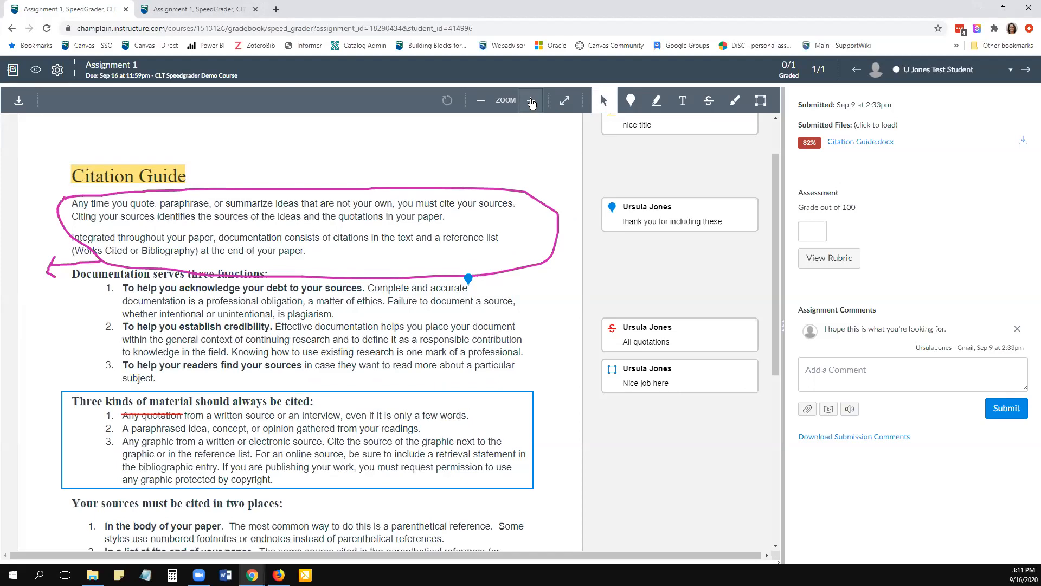
{"action": "left_click", "coordinate": [531, 101]}
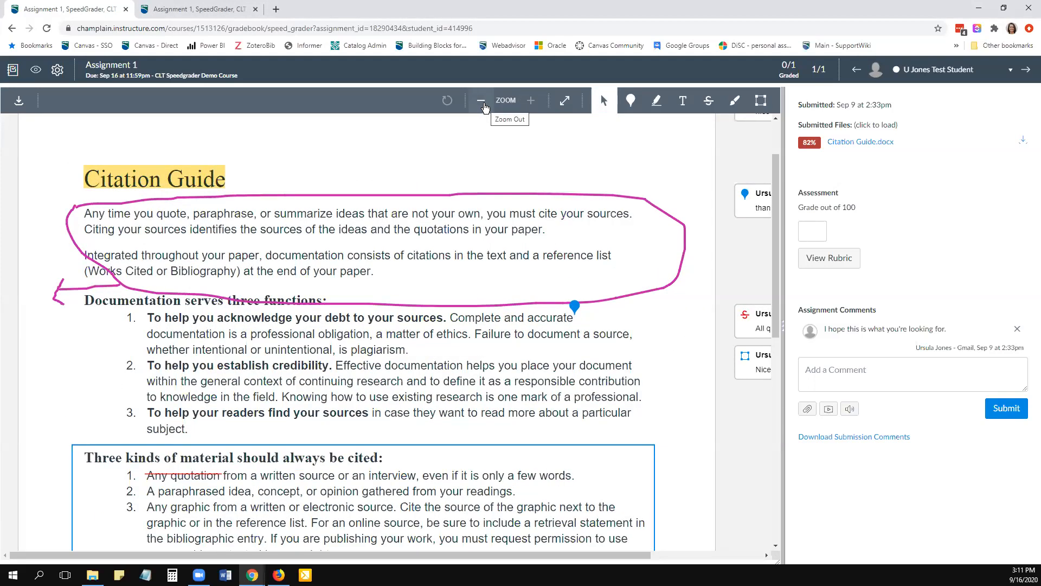
{"action": "left_click", "coordinate": [481, 101]}
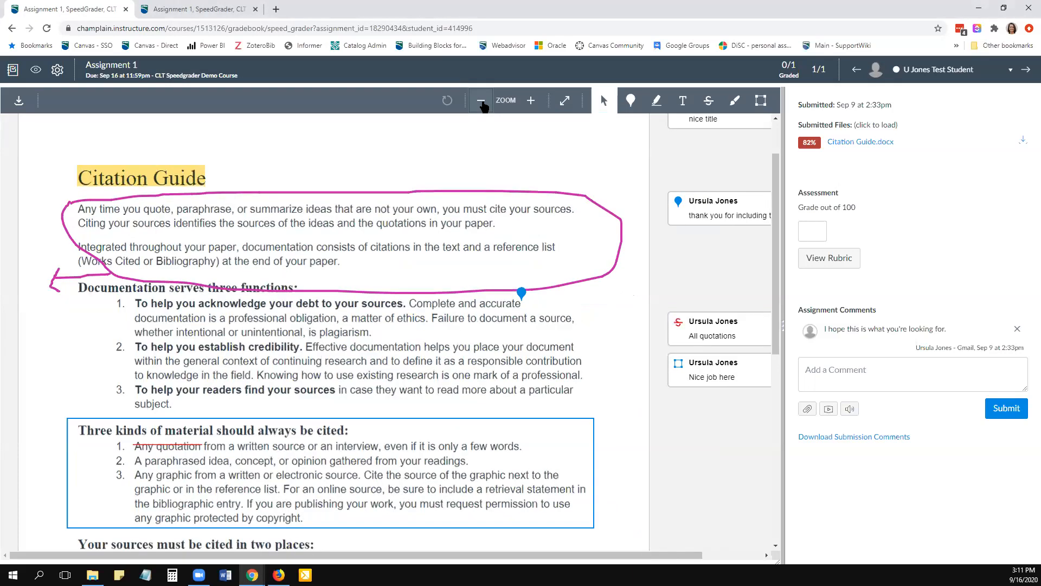
{"action": "left_click", "coordinate": [481, 102]}
{"action": "left_click", "coordinate": [481, 102]}
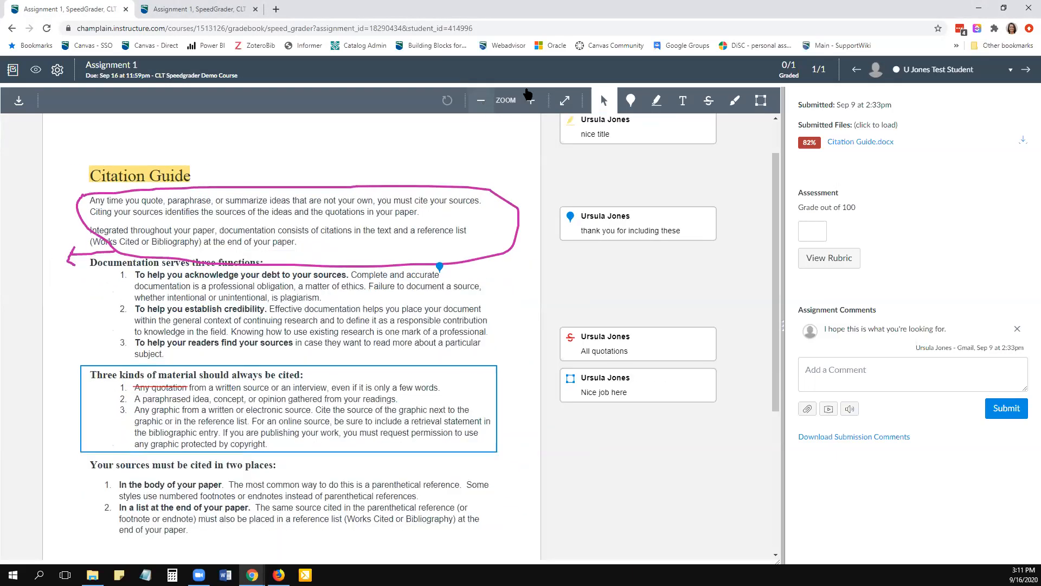
- Move the pink loop onto the "Documentation serves three functions" section and the blue box around "Your sources must be cited in two places"
{"action": "left_click", "coordinate": [605, 101]}
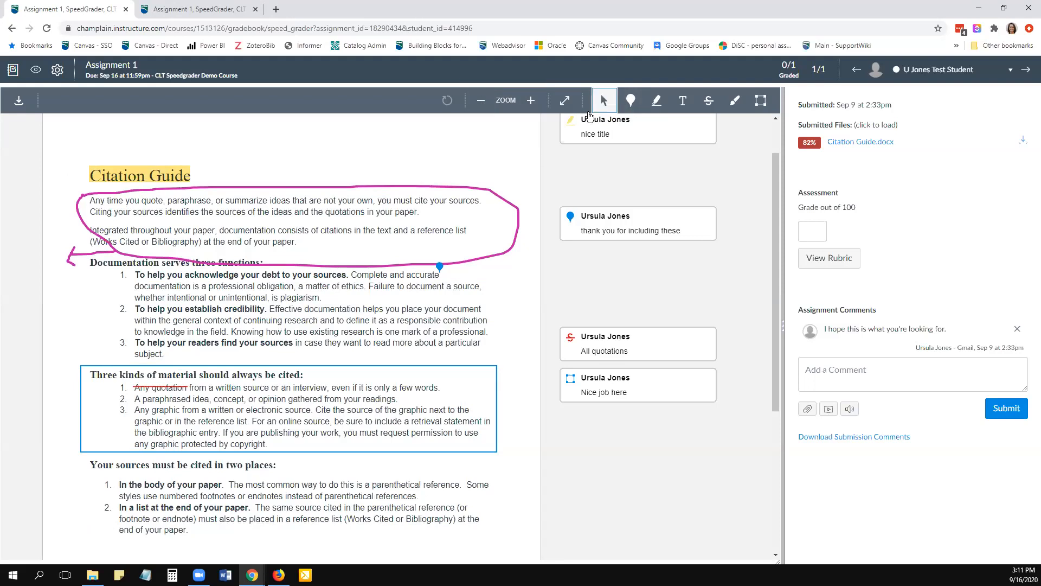
{"action": "left_click", "coordinate": [437, 186]}
{"action": "mouse_move", "coordinate": [437, 186]}
{"action": "left_mouse_down"}
{"action": "mouse_move", "coordinate": [439, 210]}
{"action": "mouse_move", "coordinate": [408, 241]}
{"action": "left_mouse_up"}
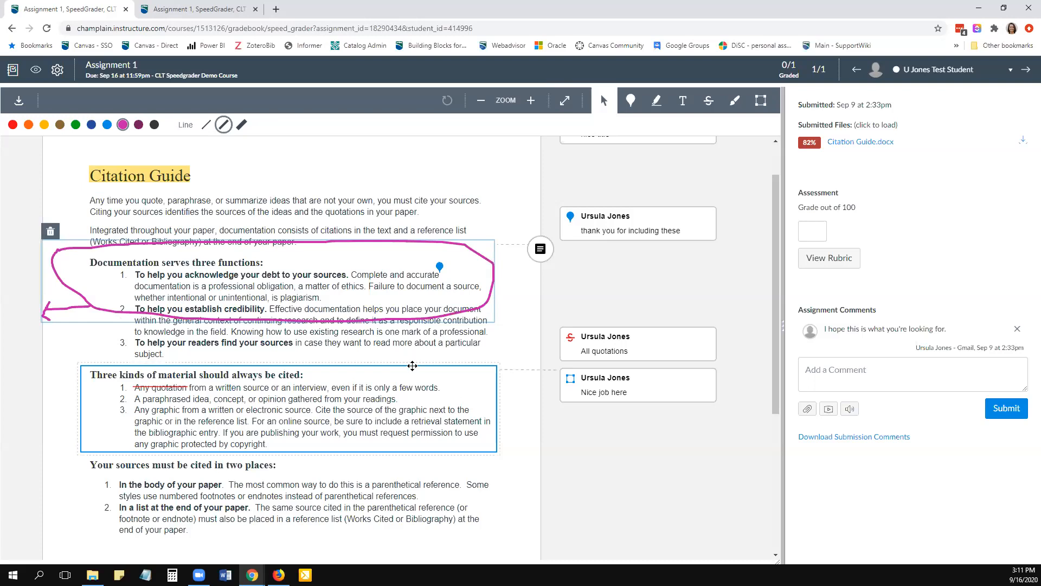
{"action": "left_click_drag", "start_coordinate": [413, 365], "coordinate": [408, 460]}
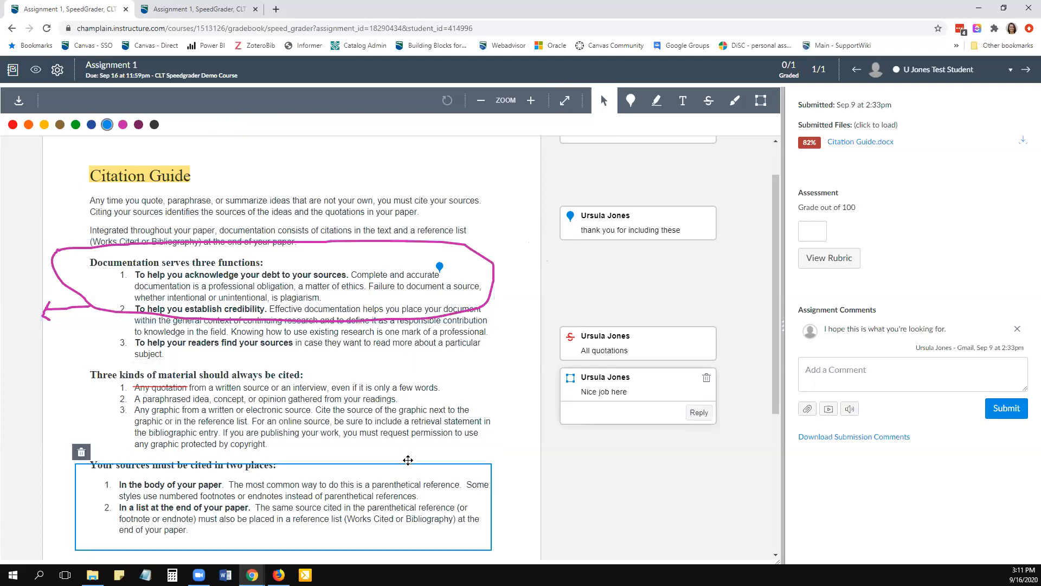
{"action": "left_click_drag", "start_coordinate": [411, 452], "coordinate": [413, 369]}
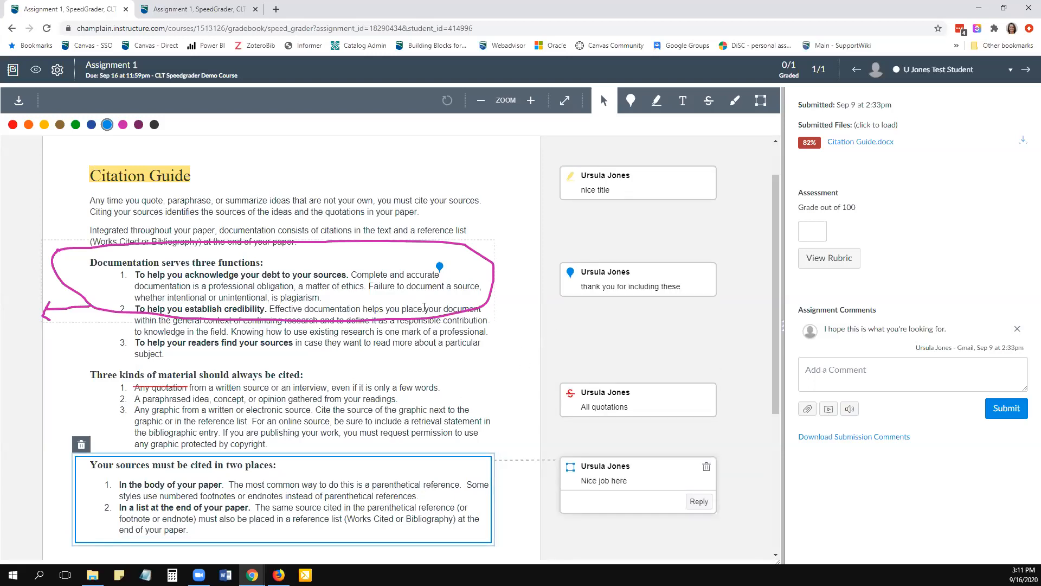
{"action": "scroll", "coordinate": [424, 307], "scroll_direction": "down", "scroll_amount": 5}
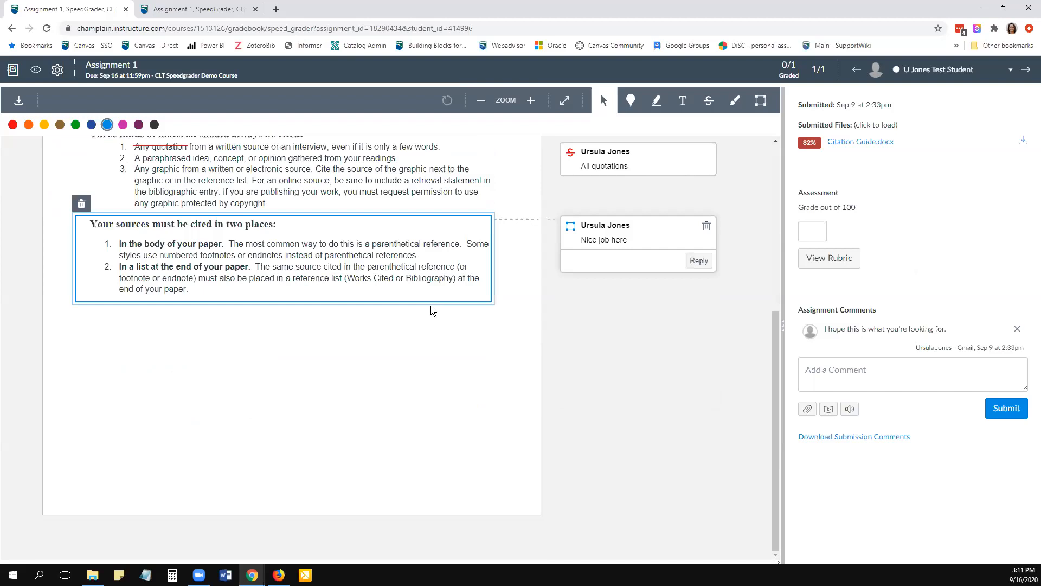
{"action": "scroll", "coordinate": [432, 307], "scroll_direction": "up", "scroll_amount": 6}
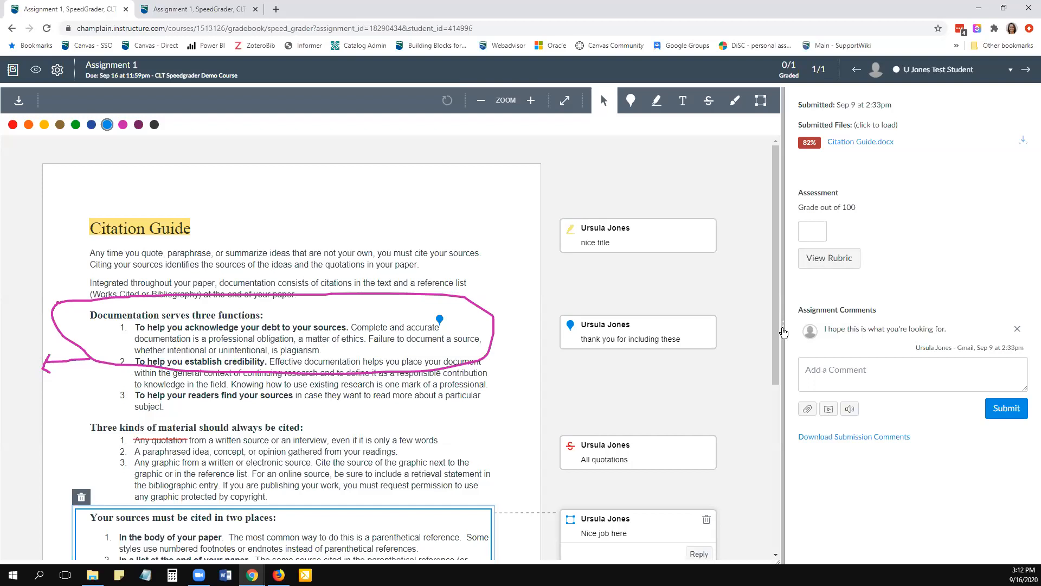
- Widen the grading pane, look at the Assignment 1 page in the other browser tab, and return to the submission
{"action": "left_click_drag", "start_coordinate": [783, 327], "coordinate": [711, 331]}
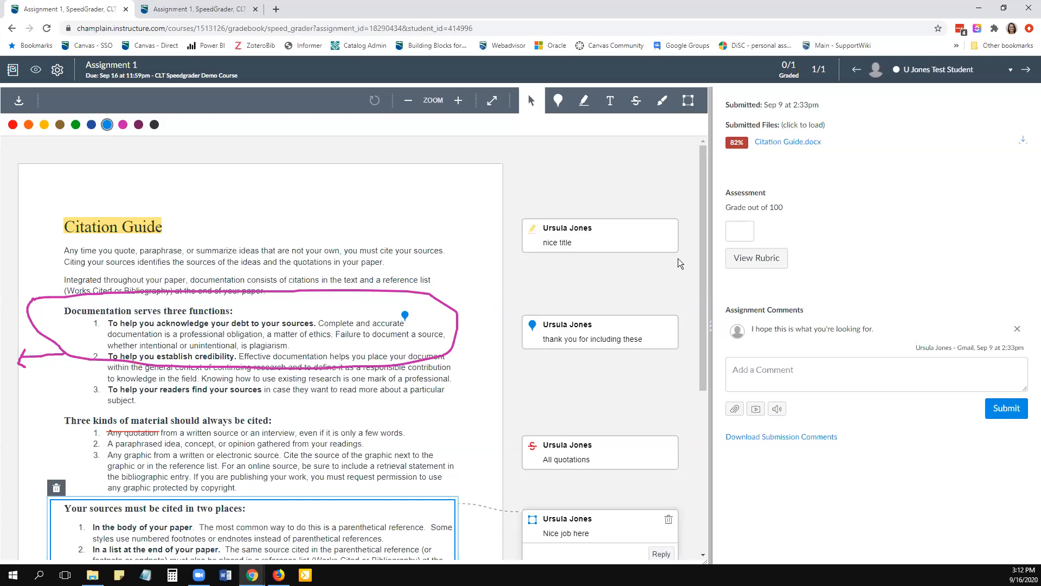
{"action": "left_click", "coordinate": [230, 12]}
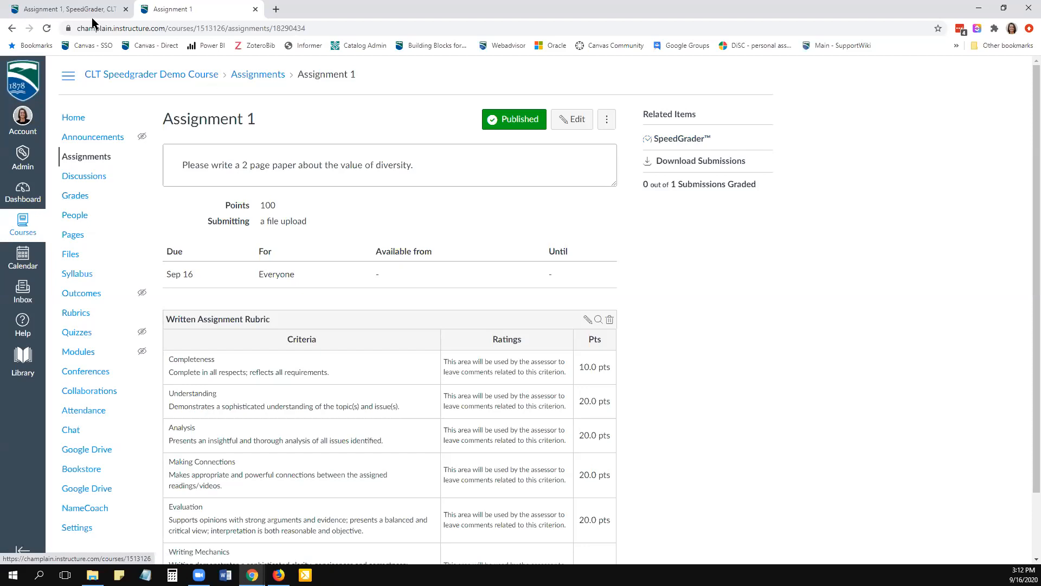
{"action": "left_click", "coordinate": [69, 12]}
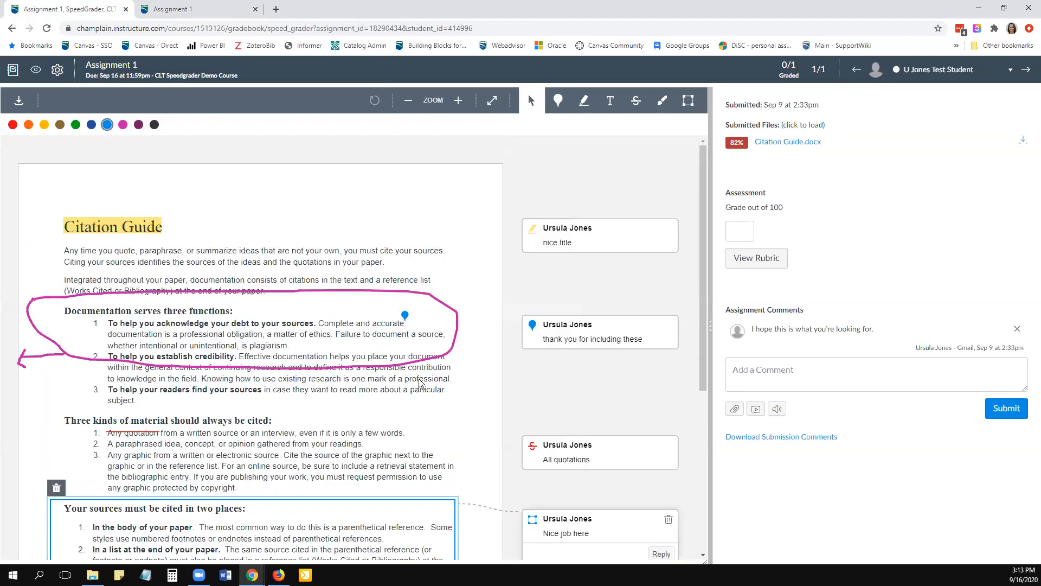
- Enter a grade of 95 out of 100 for the submission
{"action": "left_click", "coordinate": [748, 224]}
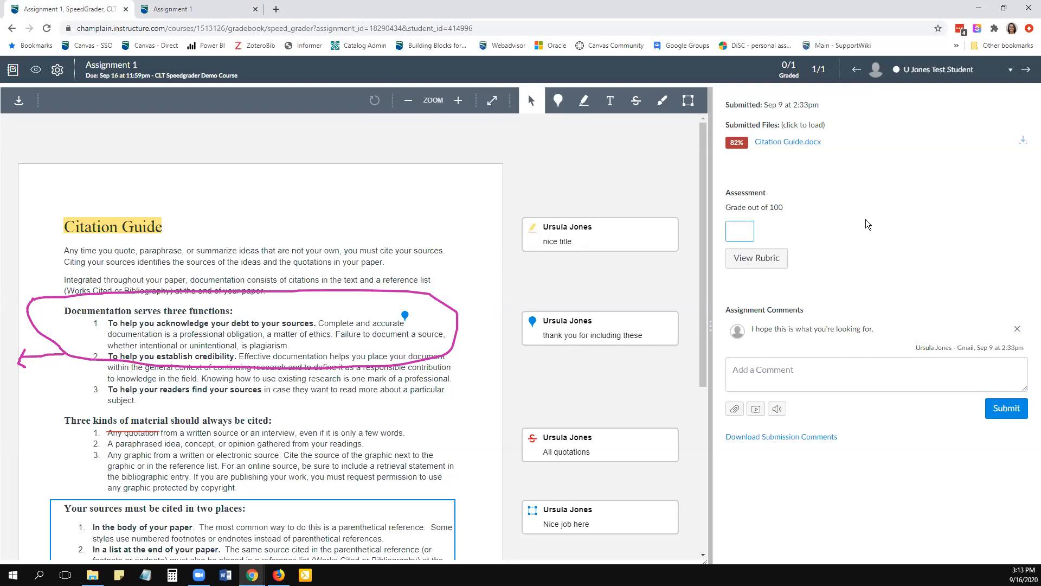
{"action": "type", "text": "95"}
{"action": "key", "text": "Return"}
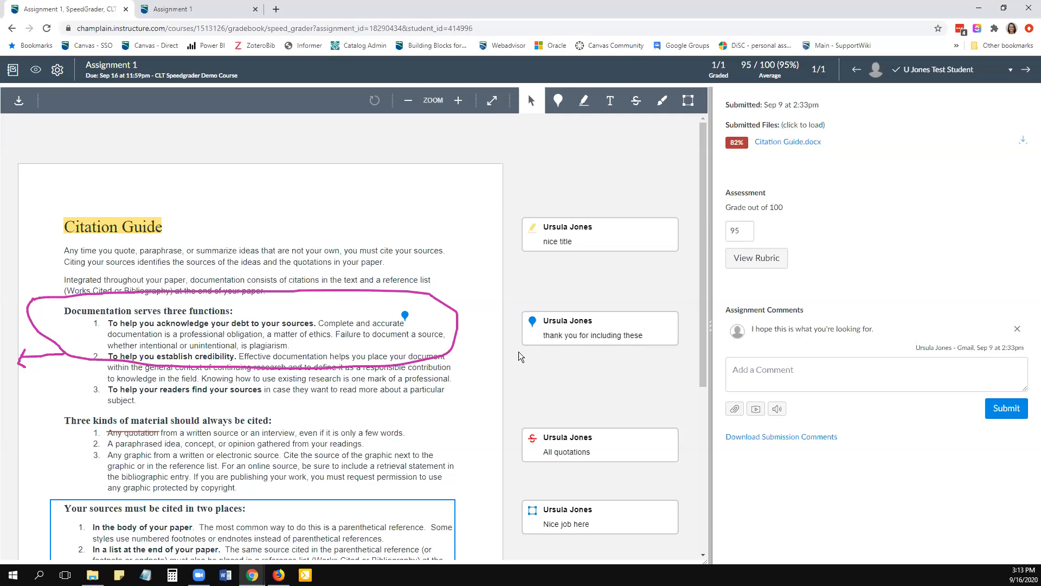
- Open the Written Assignment Rubric, widen the grading pane further and review the criteria from Completeness to Writing Mechanics
{"action": "left_click", "coordinate": [774, 262]}
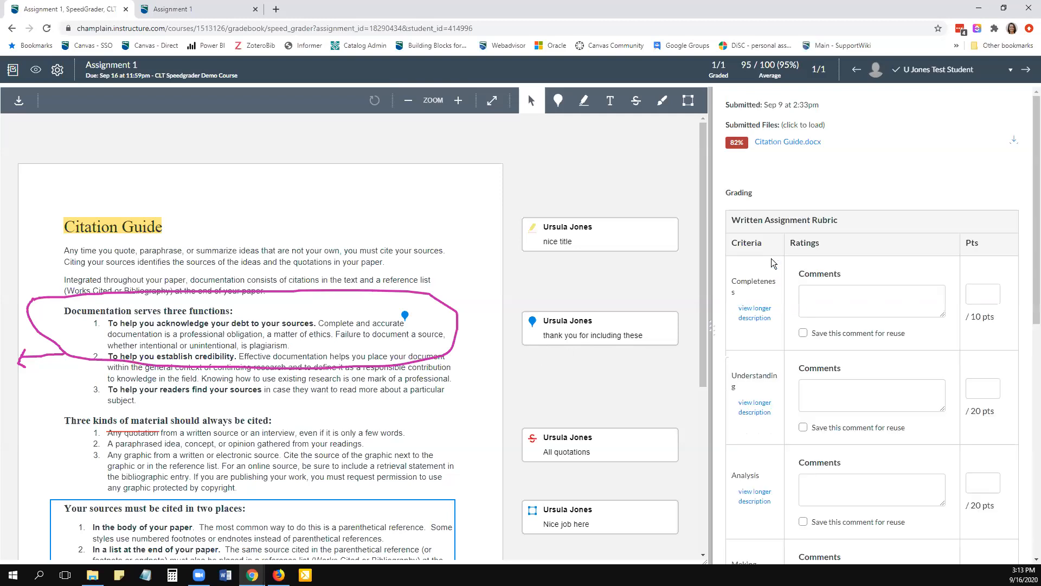
{"action": "left_click_drag", "start_coordinate": [713, 329], "coordinate": [590, 340]}
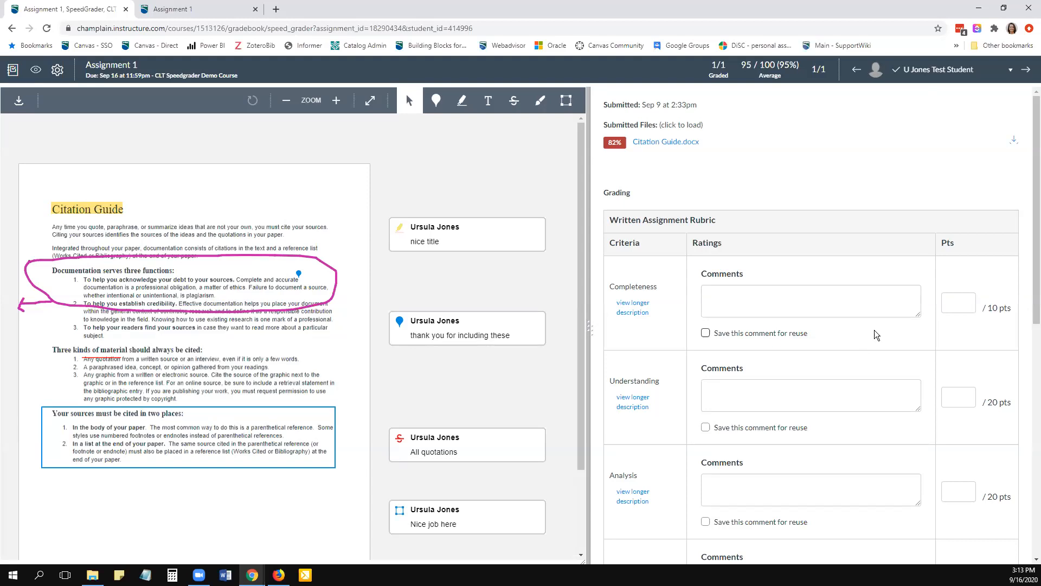
{"action": "scroll", "coordinate": [865, 338], "scroll_direction": "down", "scroll_amount": 1}
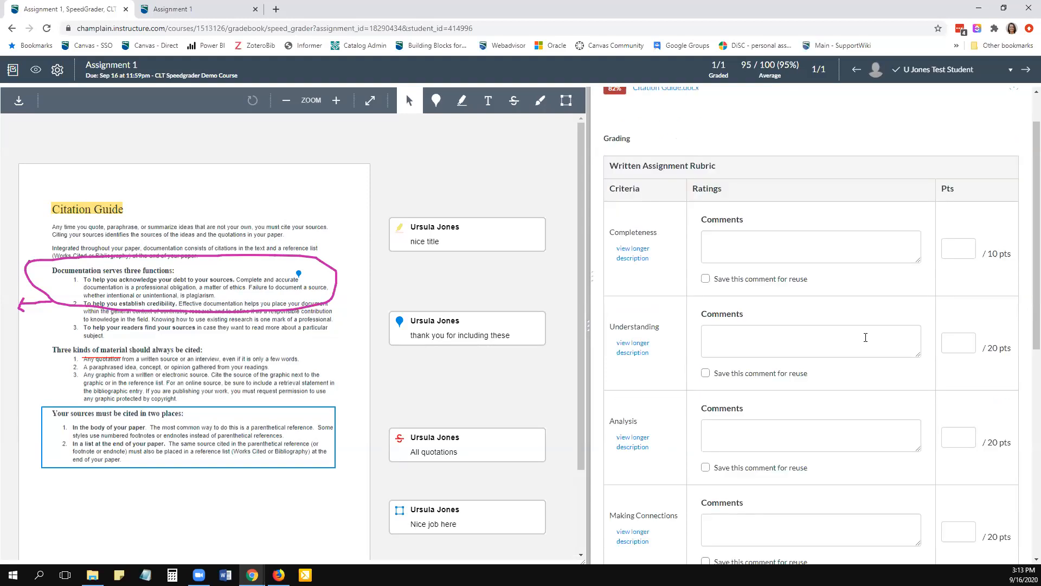
{"action": "left_click", "coordinate": [726, 242]}
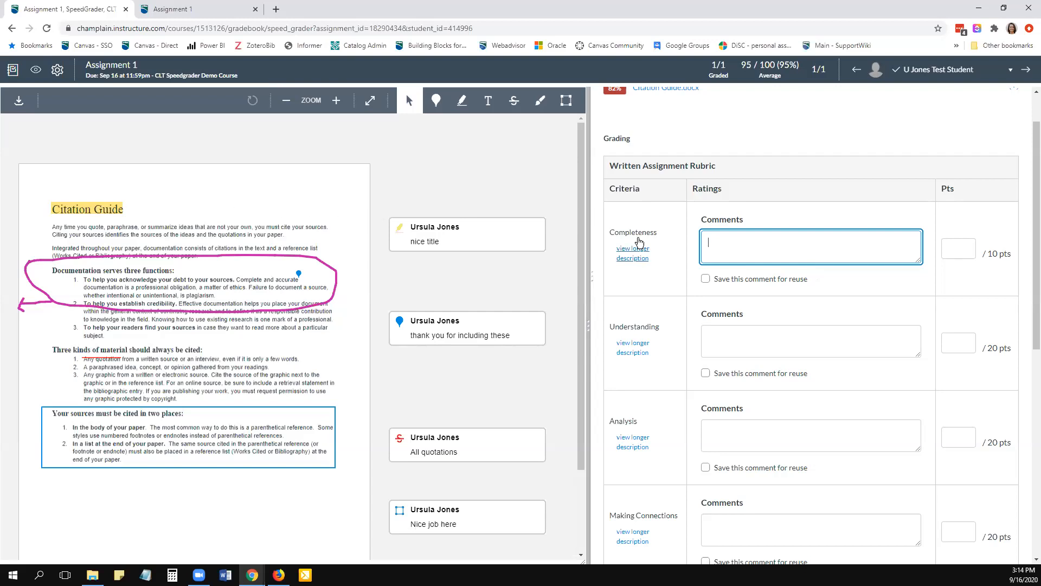
{"action": "scroll", "coordinate": [644, 391], "scroll_direction": "down", "scroll_amount": 5}
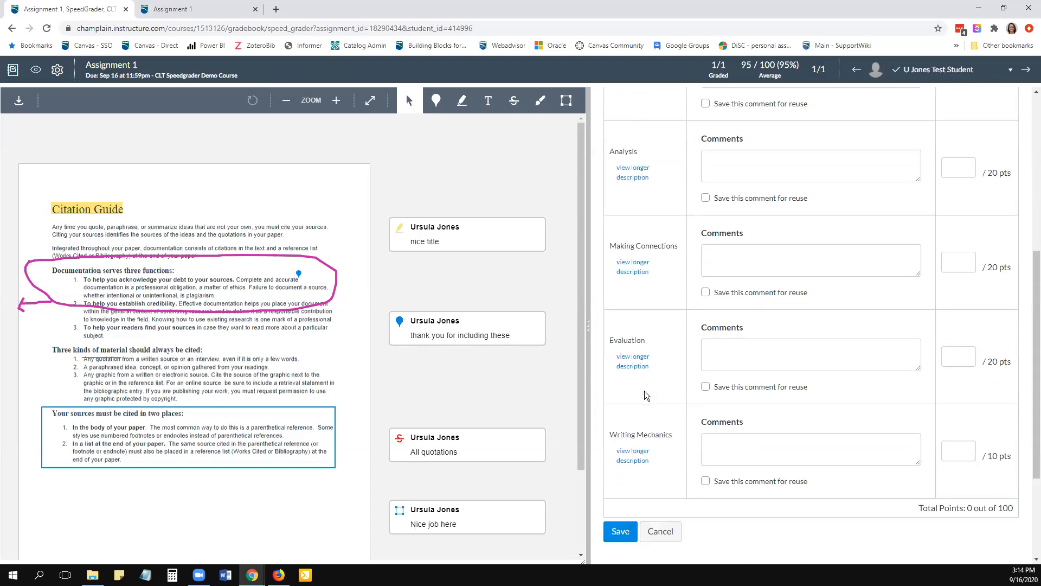
{"action": "scroll", "coordinate": [650, 350], "scroll_direction": "up", "scroll_amount": 5}
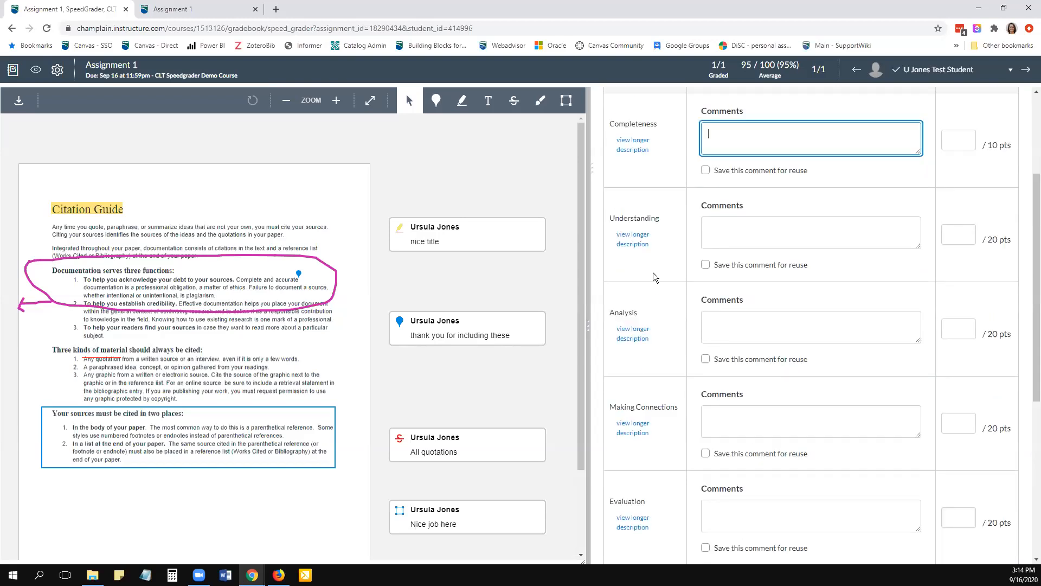
{"action": "scroll", "coordinate": [655, 278], "scroll_direction": "up", "scroll_amount": 1}
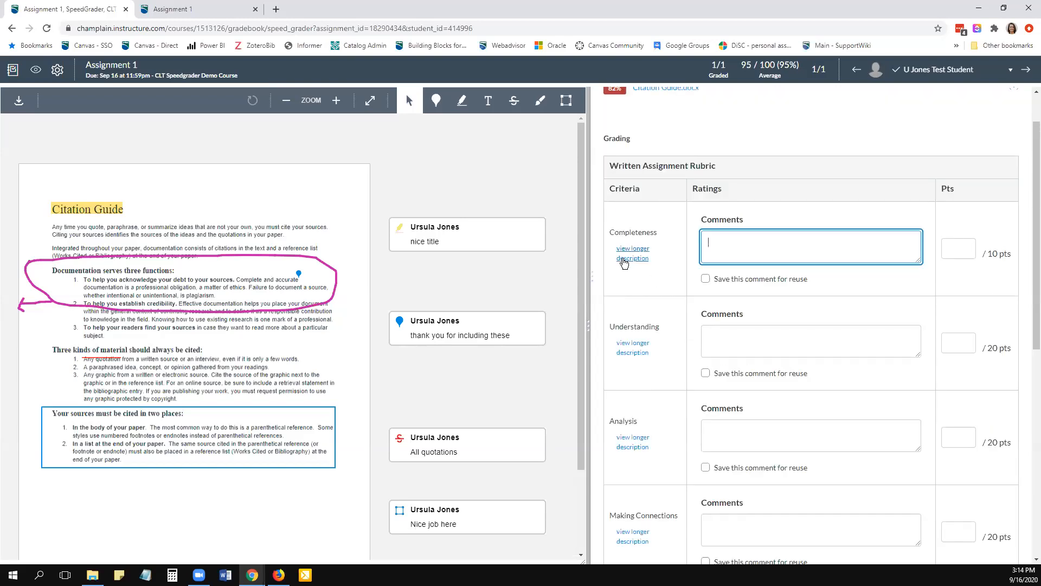
- Read the long description of the Completeness criterion and close it
{"action": "left_click", "coordinate": [634, 261]}
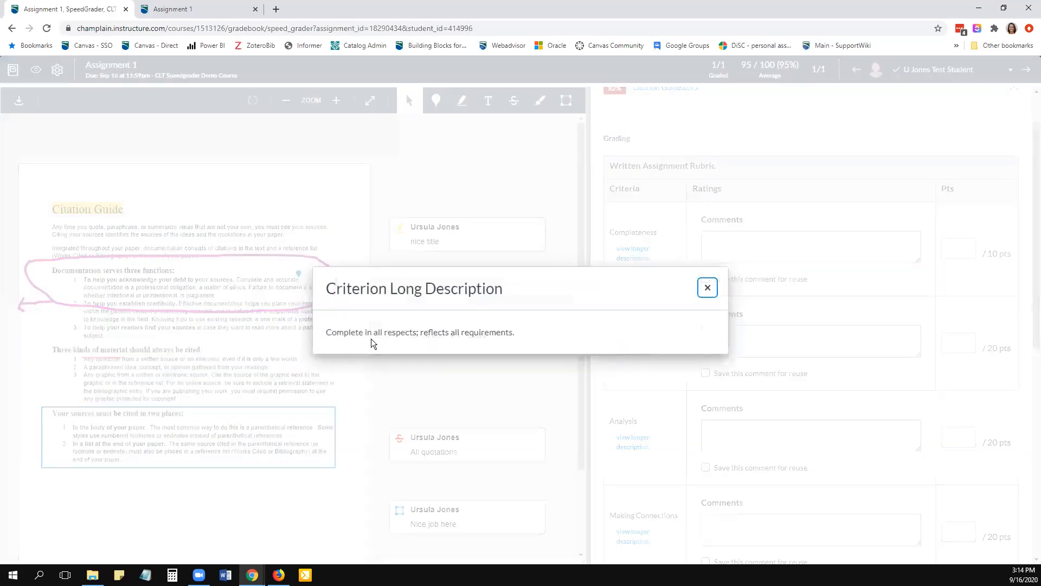
{"action": "left_click_drag", "start_coordinate": [530, 333], "coordinate": [295, 335]}
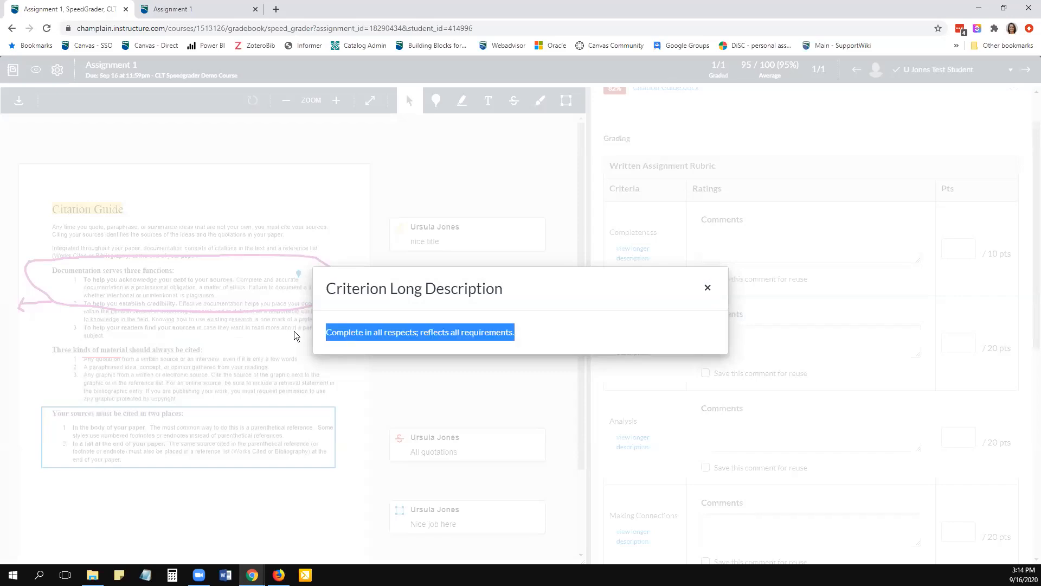
{"action": "left_click", "coordinate": [777, 251]}
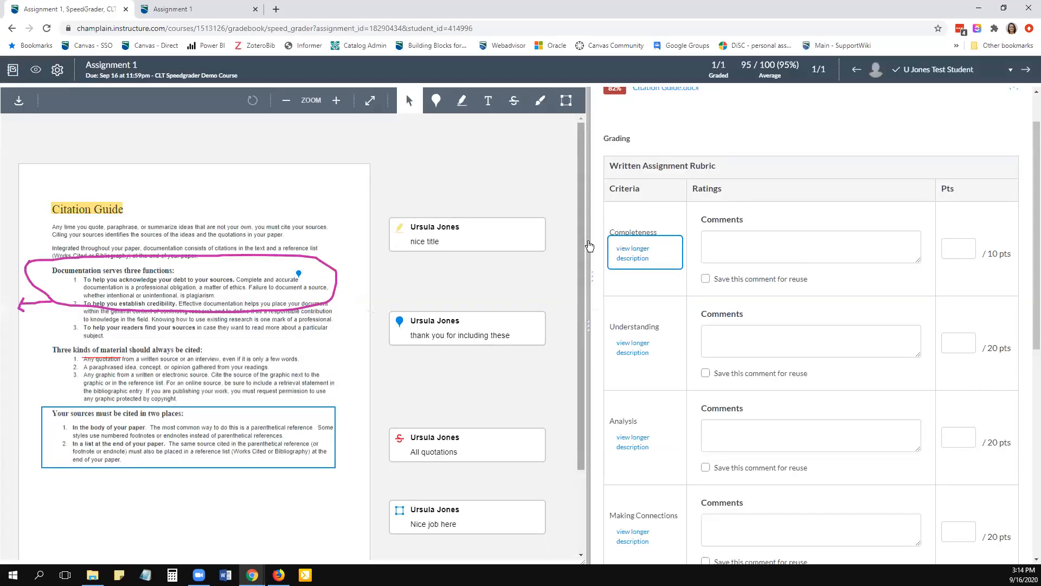
- Reopen and close the Completeness criterion's long description, and award 10 points for that criterion
{"action": "left_click", "coordinate": [621, 258]}
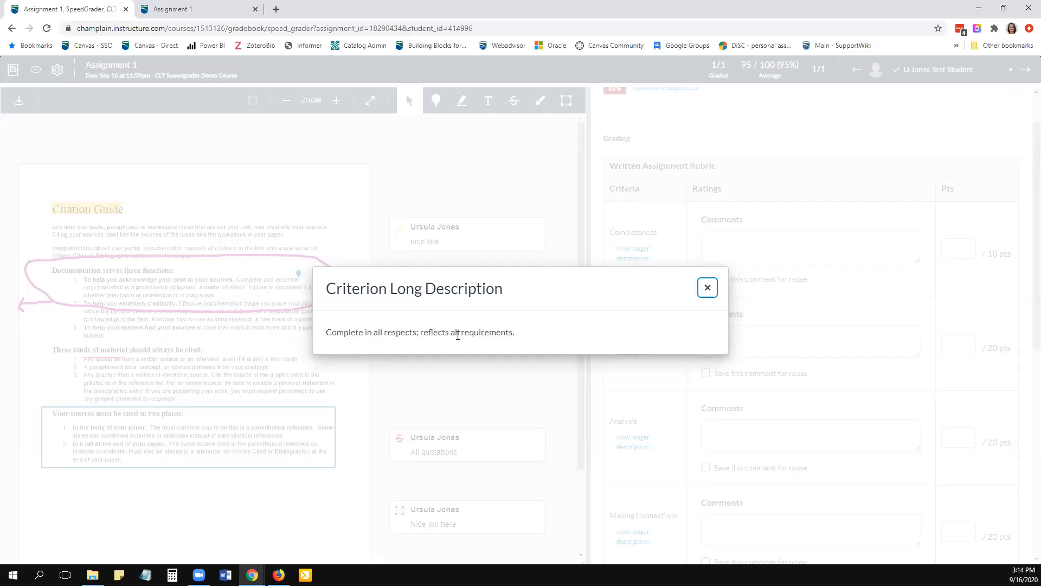
{"action": "left_click", "coordinate": [708, 288]}
{"action": "left_click", "coordinate": [959, 251]}
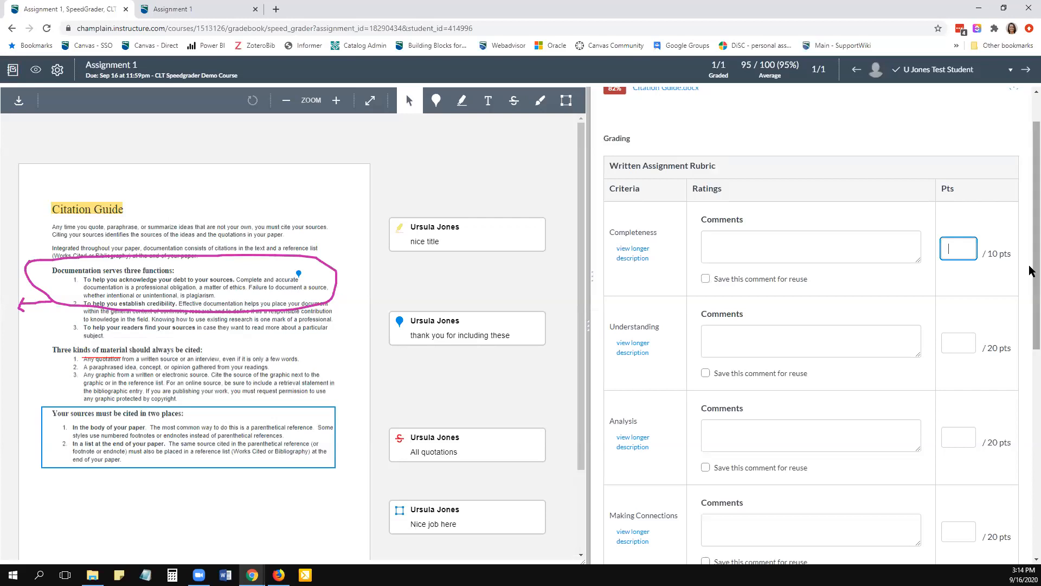
{"action": "type", "text": "10"}
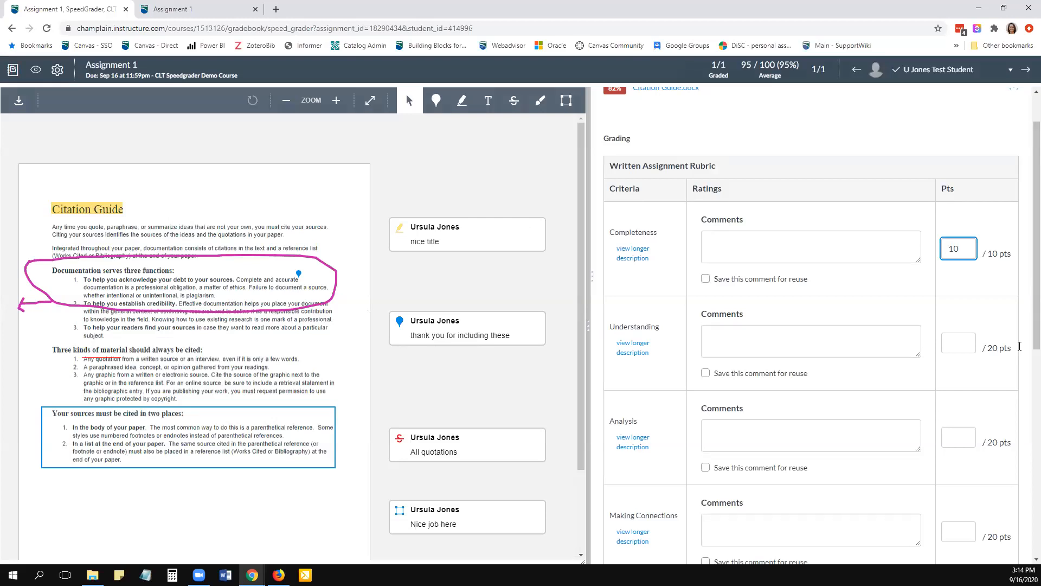
- Award 18 points each for the Understanding, Analysis and Making Connections criteria
{"action": "left_click", "coordinate": [951, 345]}
{"action": "type", "text": "18"}
{"action": "scroll", "coordinate": [1031, 379], "scroll_direction": "down", "scroll_amount": 2}
{"action": "key", "text": "Tab"}
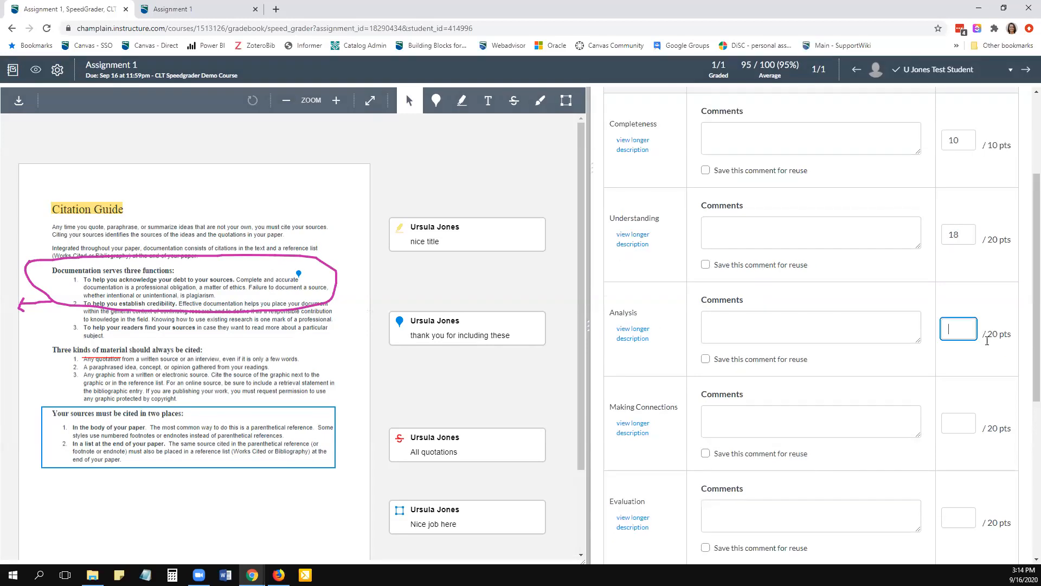
{"action": "type", "text": "18"}
{"action": "left_click", "coordinate": [952, 419]}
{"action": "type", "text": "18"}
- Award 18 points for Evaluation and 10 points for Writing Mechanics, and save the rubric assessment
{"action": "key", "text": "Tab"}
{"action": "scroll", "coordinate": [1022, 492], "scroll_direction": "down", "scroll_amount": 3}
{"action": "type", "text": "18"}
{"action": "left_click", "coordinate": [960, 442]}
{"action": "type", "text": "10"}
{"action": "scroll", "coordinate": [960, 442], "scroll_direction": "down", "scroll_amount": 2}
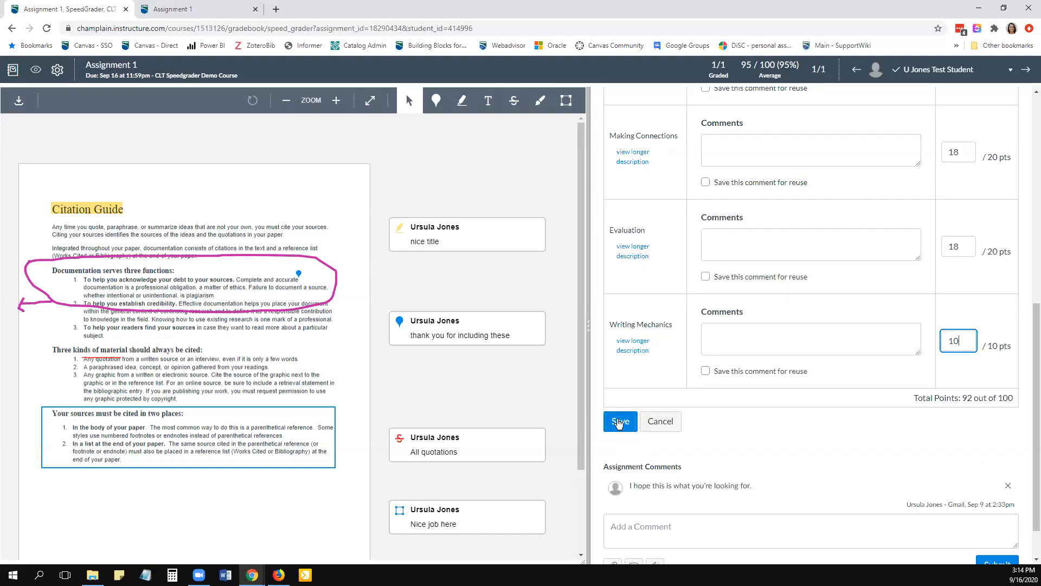
{"action": "left_click", "coordinate": [620, 422]}
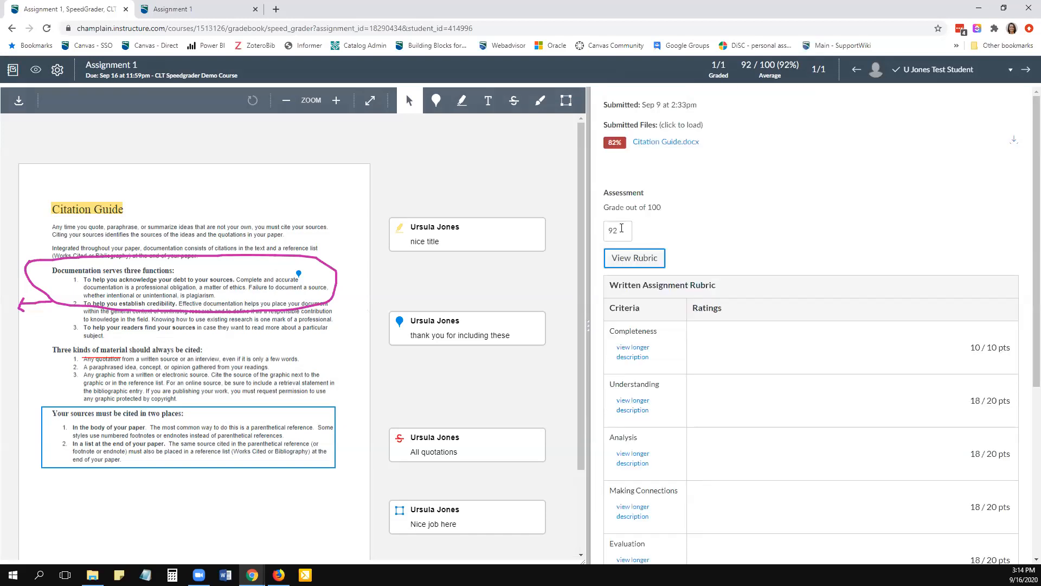
- Examine the overall grade, the saved rubric points and the student's existing assignment comment
{"action": "left_click", "coordinate": [621, 228]}
{"action": "left_click", "coordinate": [799, 220]}
{"action": "scroll", "coordinate": [970, 434], "scroll_direction": "down", "scroll_amount": 4}
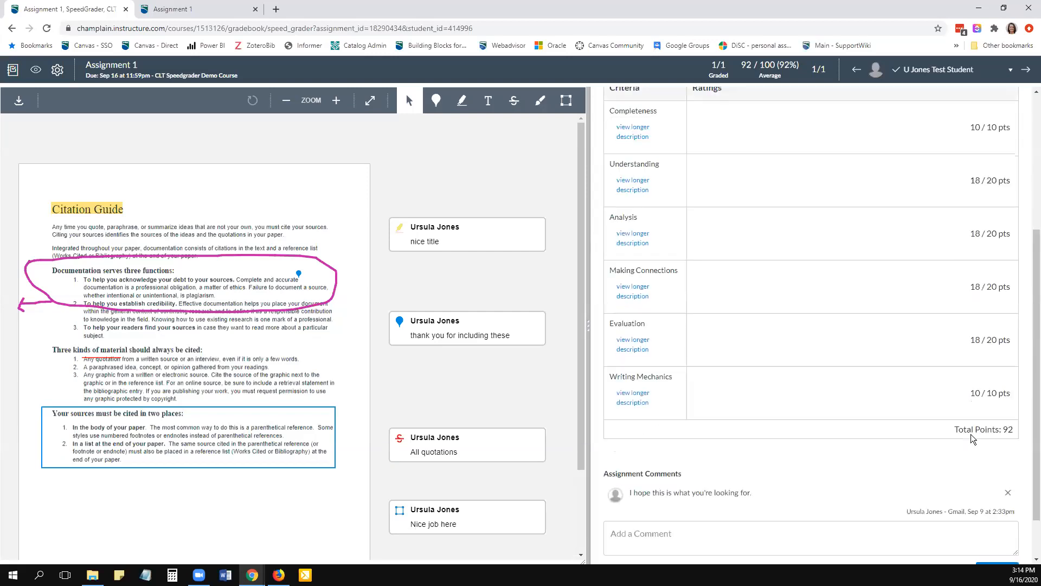
{"action": "scroll", "coordinate": [971, 434], "scroll_direction": "down", "scroll_amount": 1}
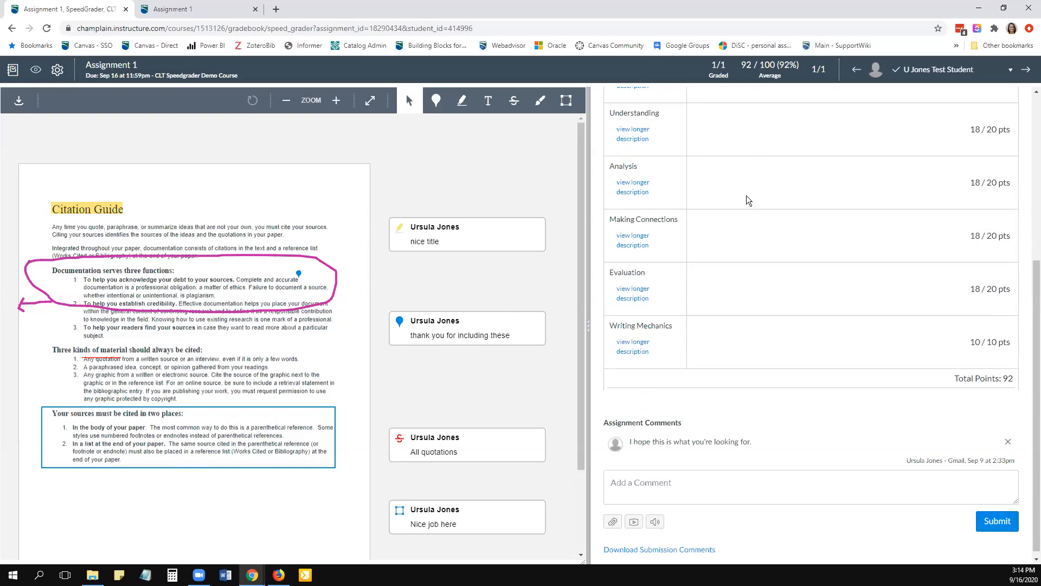
{"action": "scroll", "coordinate": [777, 376], "scroll_direction": "up", "scroll_amount": 1}
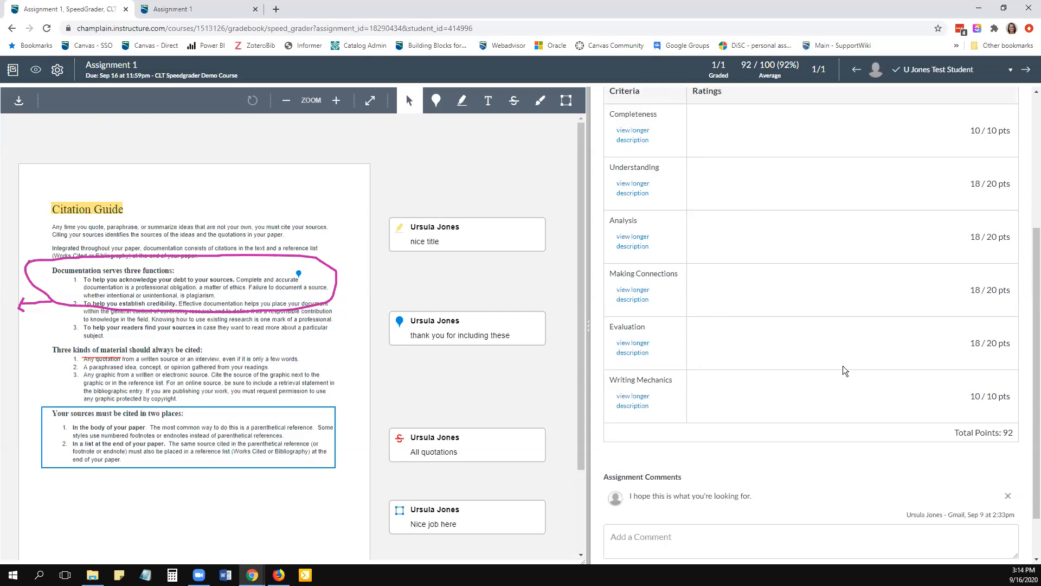
{"action": "scroll", "coordinate": [835, 425], "scroll_direction": "down", "scroll_amount": 1}
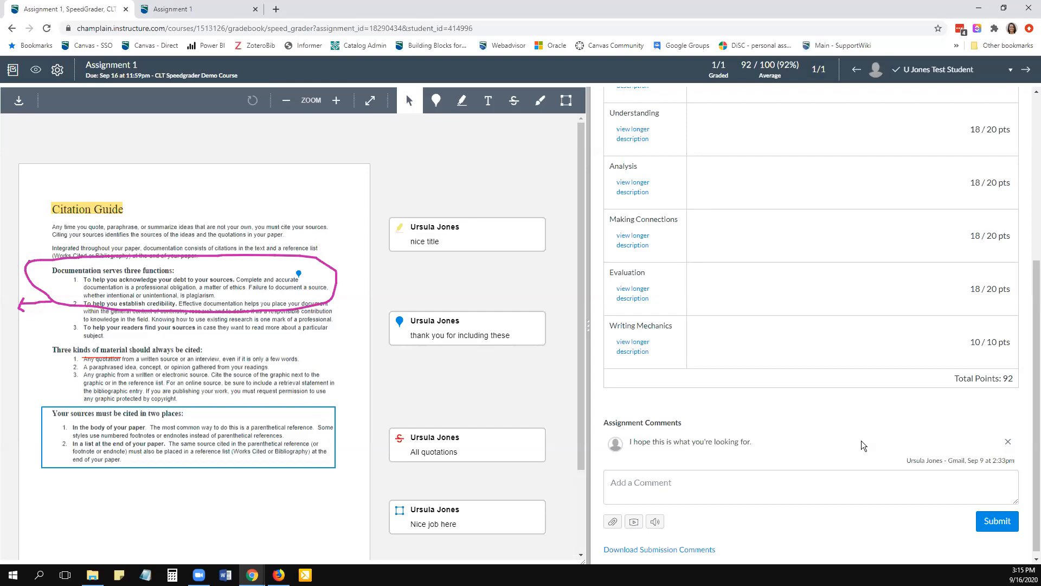
{"action": "scroll", "coordinate": [818, 446], "scroll_direction": "up", "scroll_amount": 2}
{"action": "scroll", "coordinate": [820, 447], "scroll_direction": "down", "scroll_amount": 3}
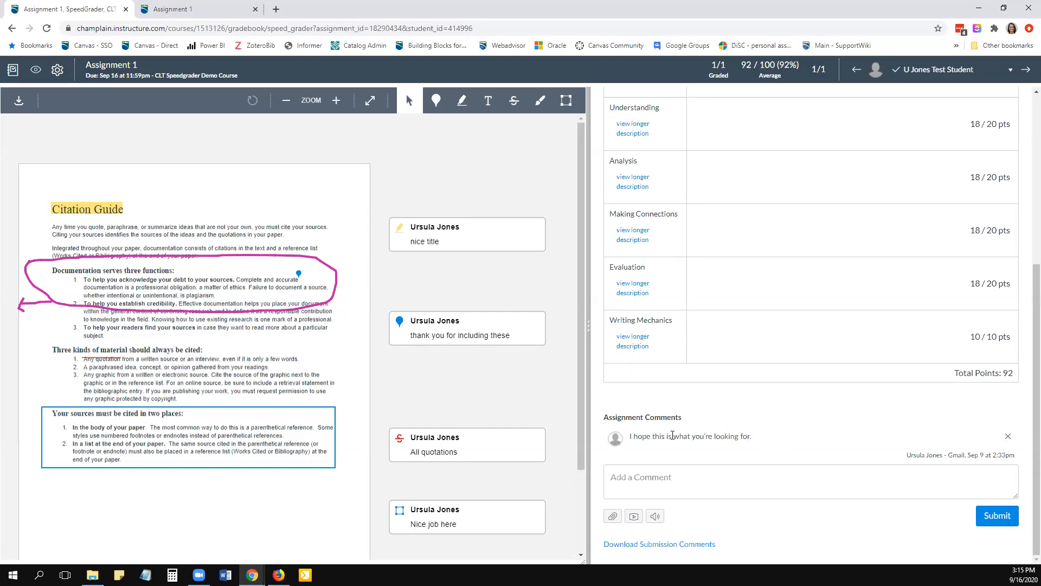
{"action": "triple_click", "coordinate": [631, 434]}
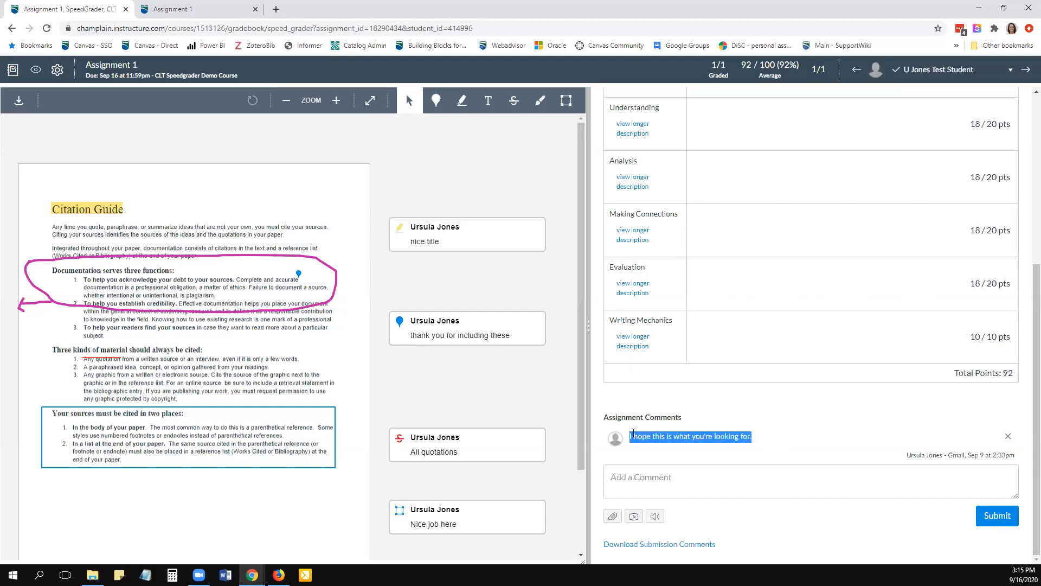
{"action": "left_click", "coordinate": [718, 442]}
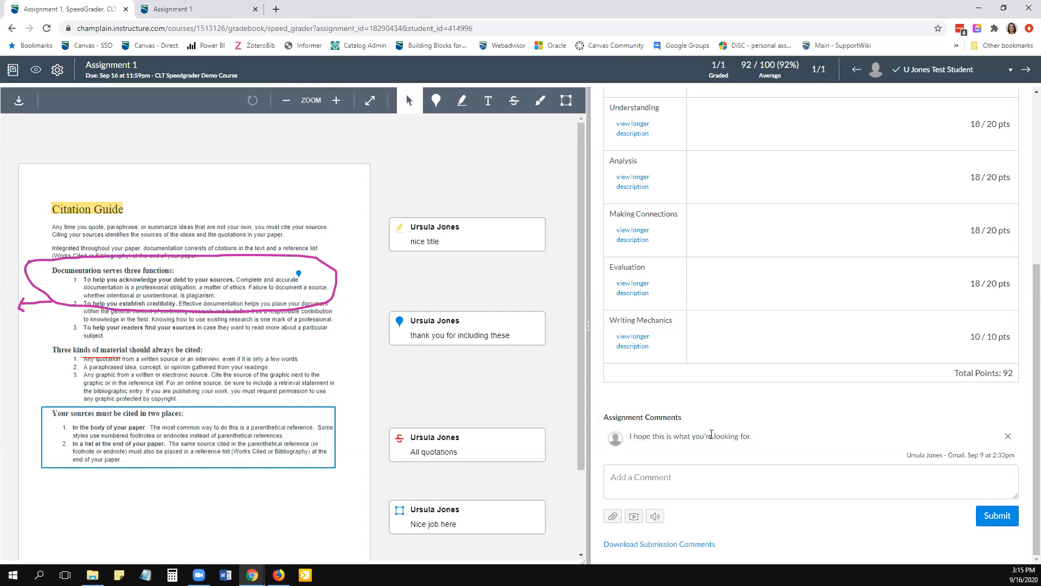
- Submit the assignment comment "Very good job overall."
{"action": "left_click", "coordinate": [717, 477]}
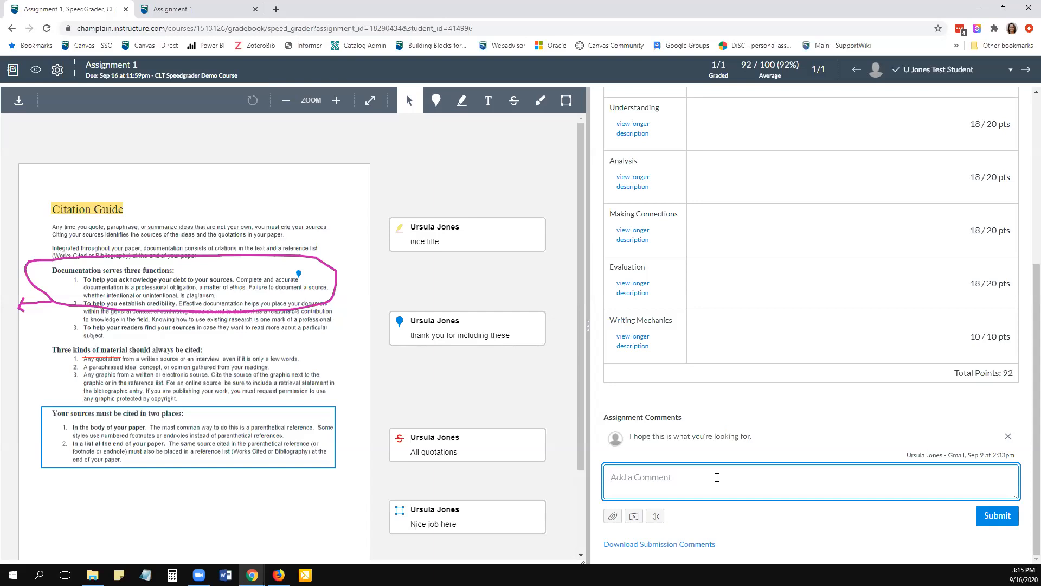
{"action": "type", "text": "Very good job overall."}
{"action": "left_click", "coordinate": [997, 516]}
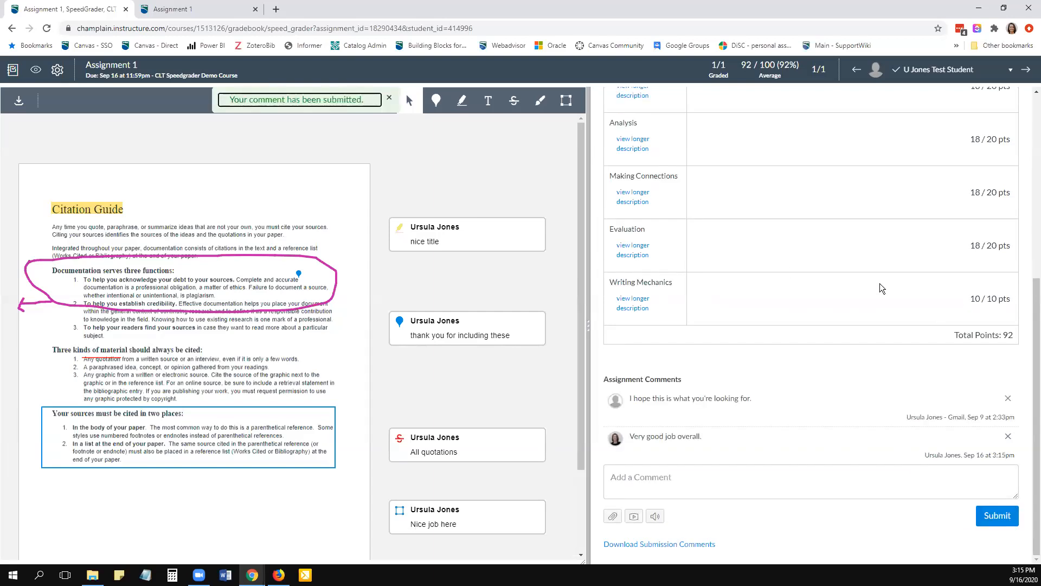
- Look at the file attachment, media comment and speech-to-text options for assignment comments without adding any of them
{"action": "scroll", "coordinate": [807, 326], "scroll_direction": "up", "scroll_amount": 2}
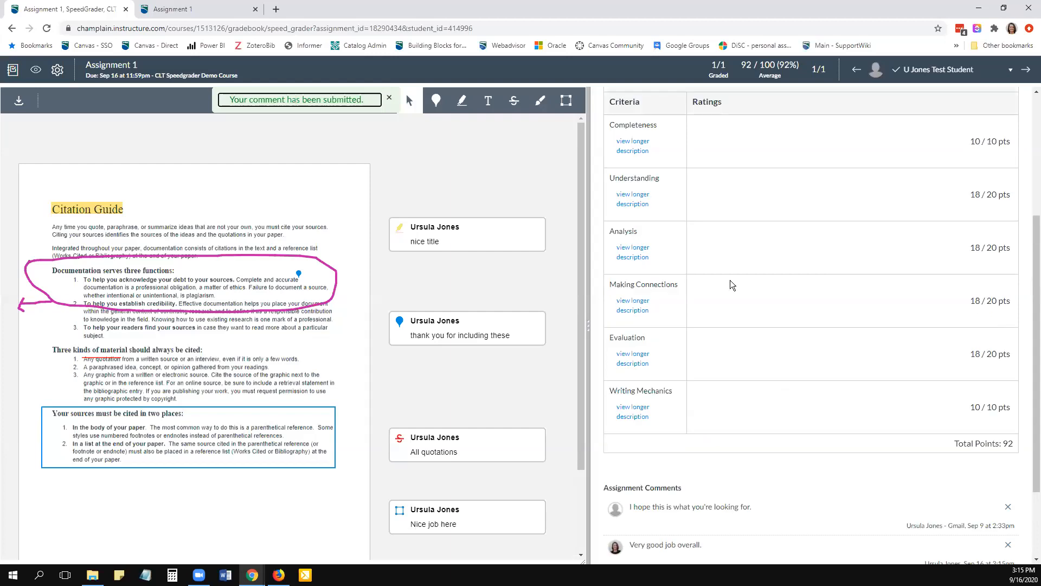
{"action": "scroll", "coordinate": [742, 332], "scroll_direction": "down", "scroll_amount": 2}
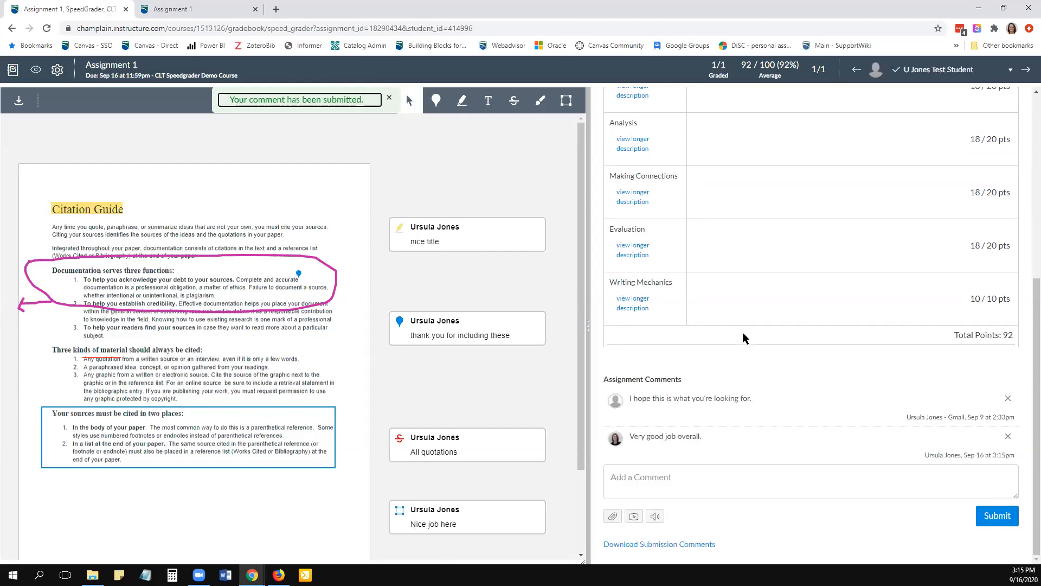
{"action": "left_click", "coordinate": [614, 521]}
{"action": "left_click", "coordinate": [633, 517]}
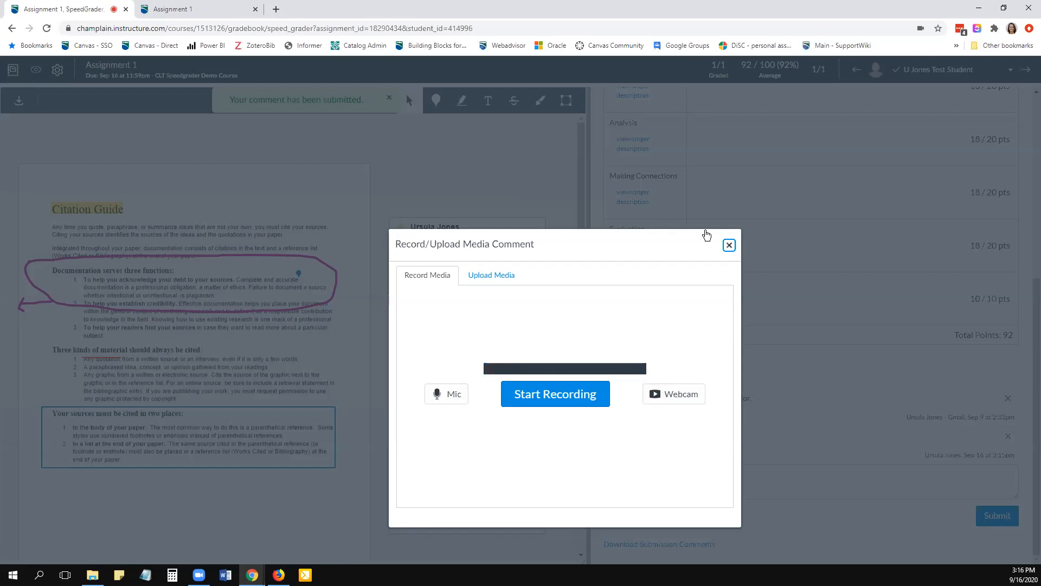
{"action": "left_click", "coordinate": [729, 245]}
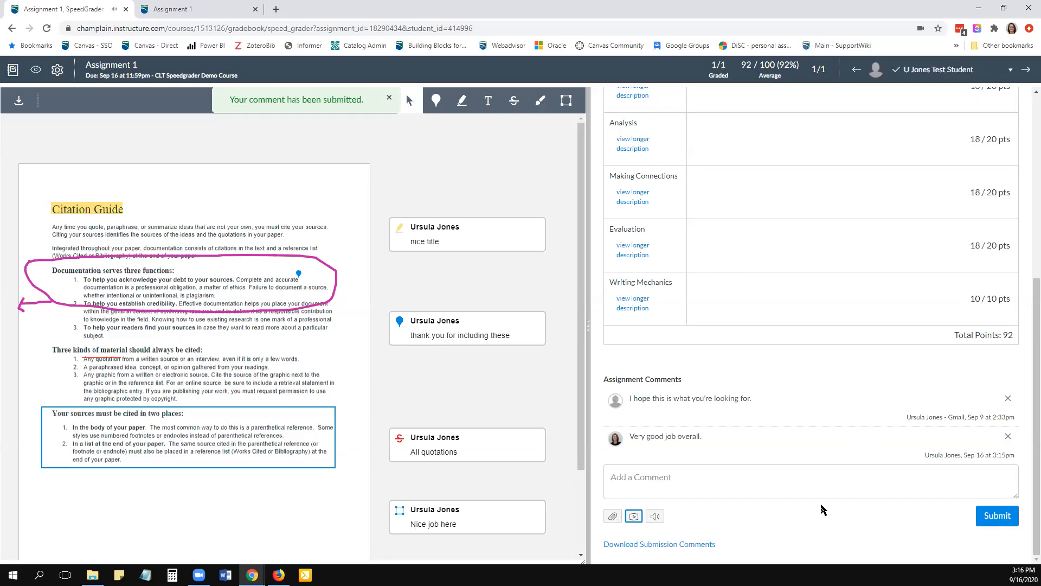
{"action": "left_click", "coordinate": [655, 517]}
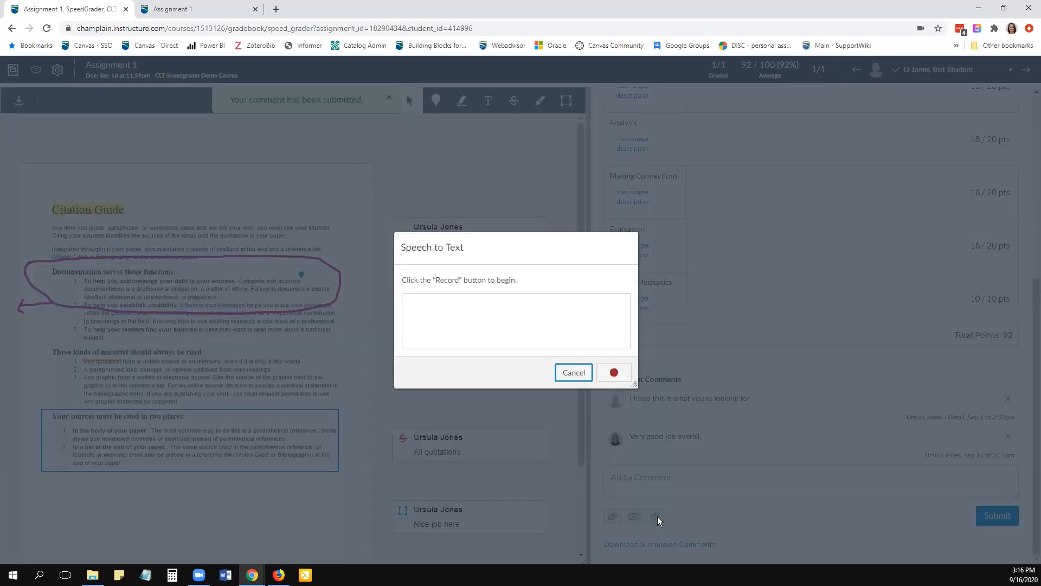
{"action": "left_click", "coordinate": [561, 371]}
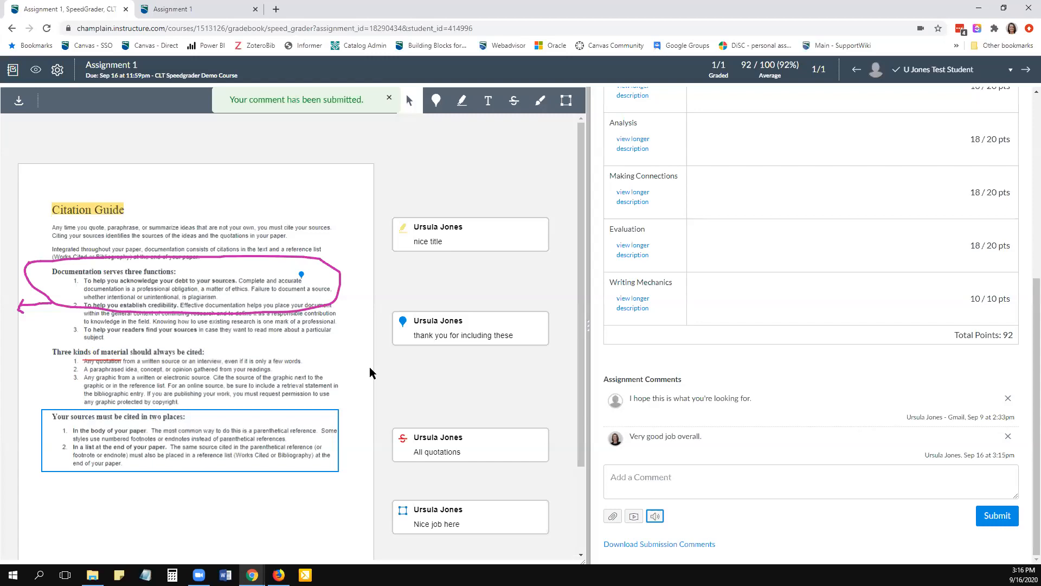
- Review the graded submission from its annotations up to the graded count and the assignment average
{"action": "scroll", "coordinate": [368, 367], "scroll_direction": "down", "scroll_amount": 2}
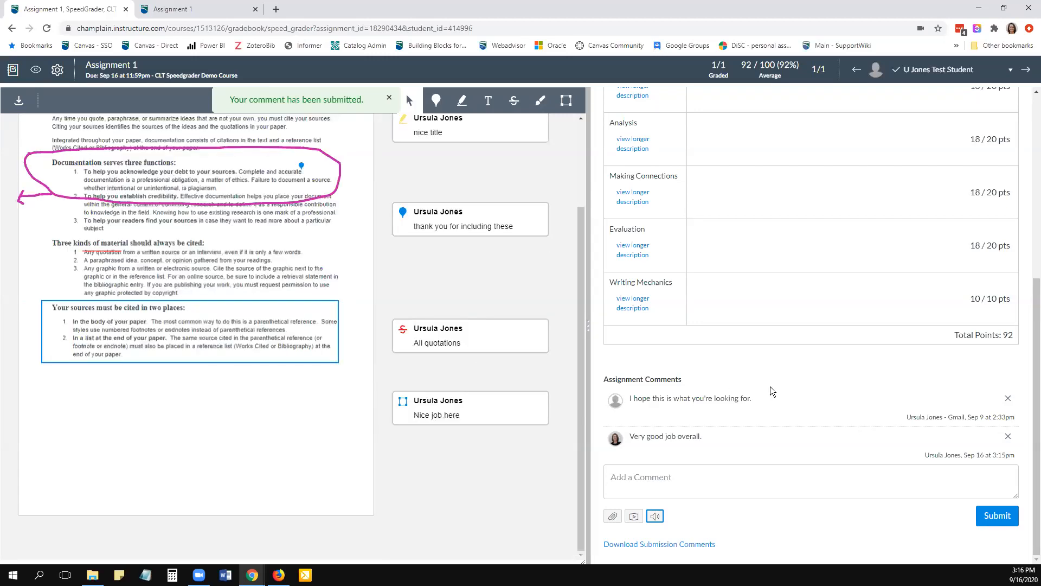
{"action": "scroll", "coordinate": [770, 390], "scroll_direction": "up", "scroll_amount": 10}
{"action": "scroll", "coordinate": [321, 406], "scroll_direction": "up", "scroll_amount": 2}
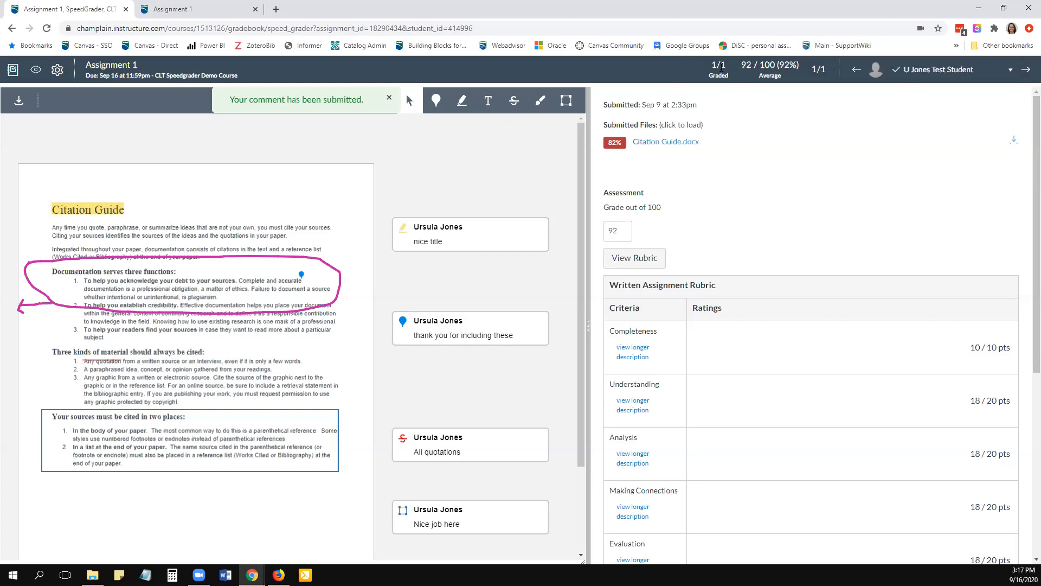
{"action": "double_click", "coordinate": [714, 66]}
{"action": "left_click", "coordinate": [729, 70]}
{"action": "left_click", "coordinate": [769, 70]}
{"action": "left_click_drag", "start_coordinate": [769, 70], "coordinate": [749, 65]}
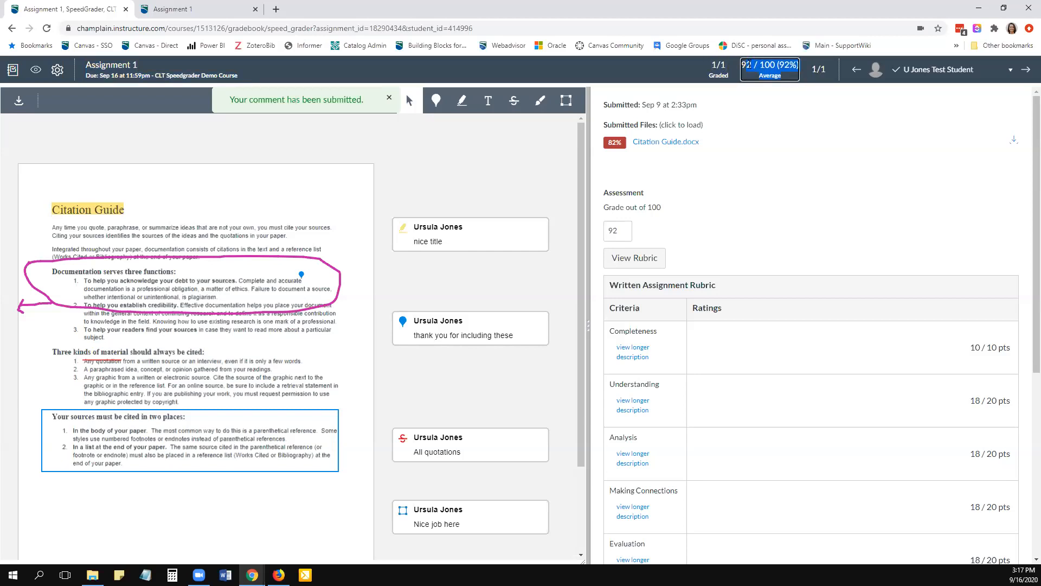
- Open the student list for the assignment and go to the course Gradebook
{"action": "left_click", "coordinate": [1028, 74]}
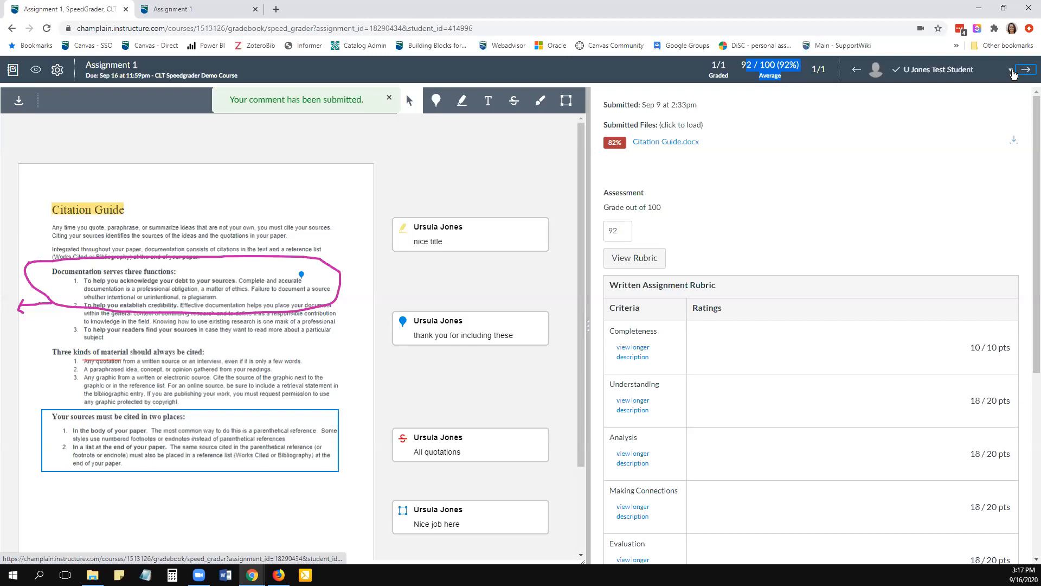
{"action": "left_click", "coordinate": [1010, 70]}
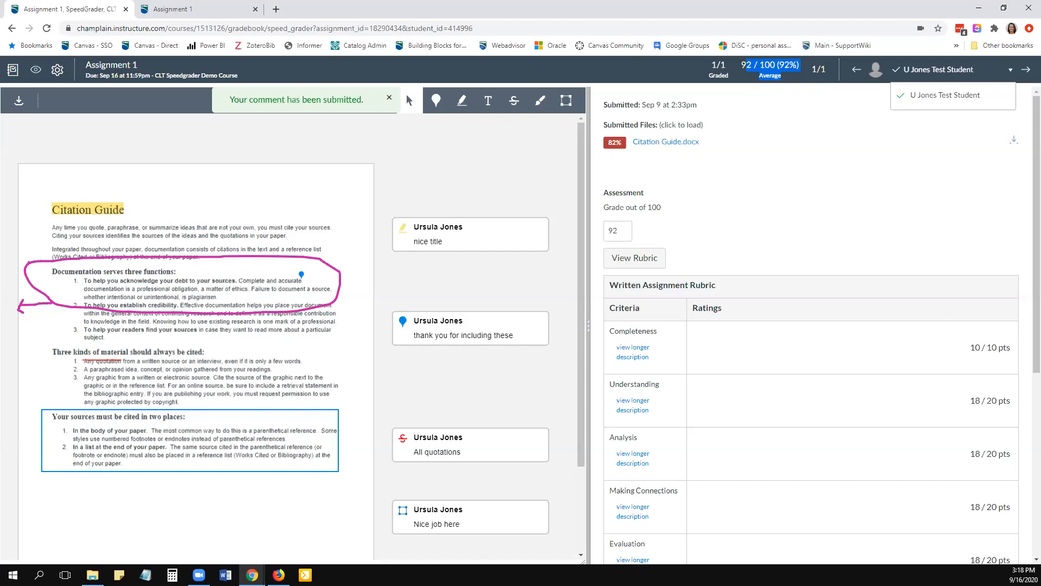
{"action": "left_click", "coordinate": [13, 70]}
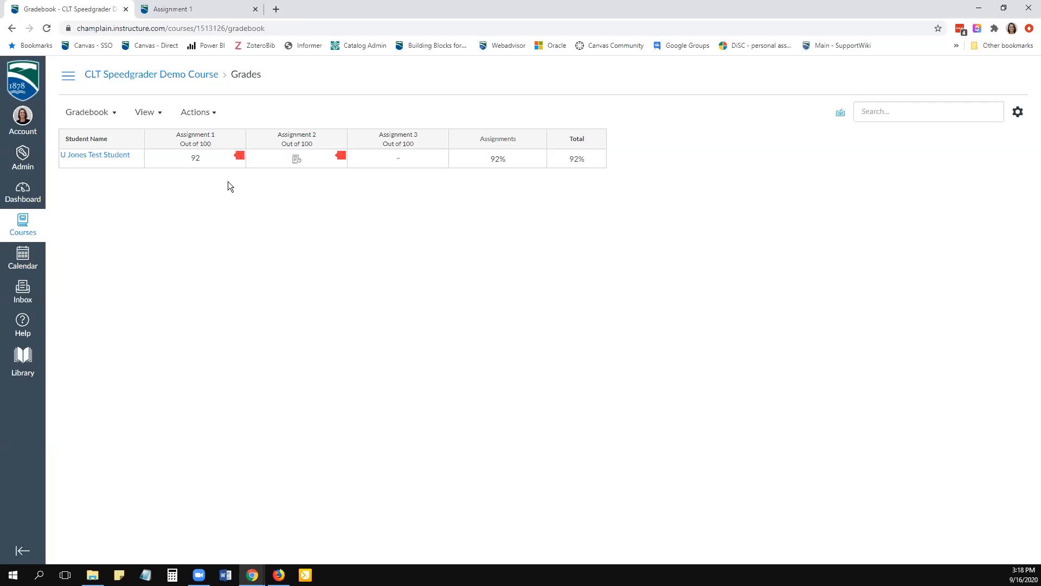
- View the recipient choices of Message Students Who for Assignment 1 and close the dialog without sending a message
{"action": "left_click", "coordinate": [235, 139]}
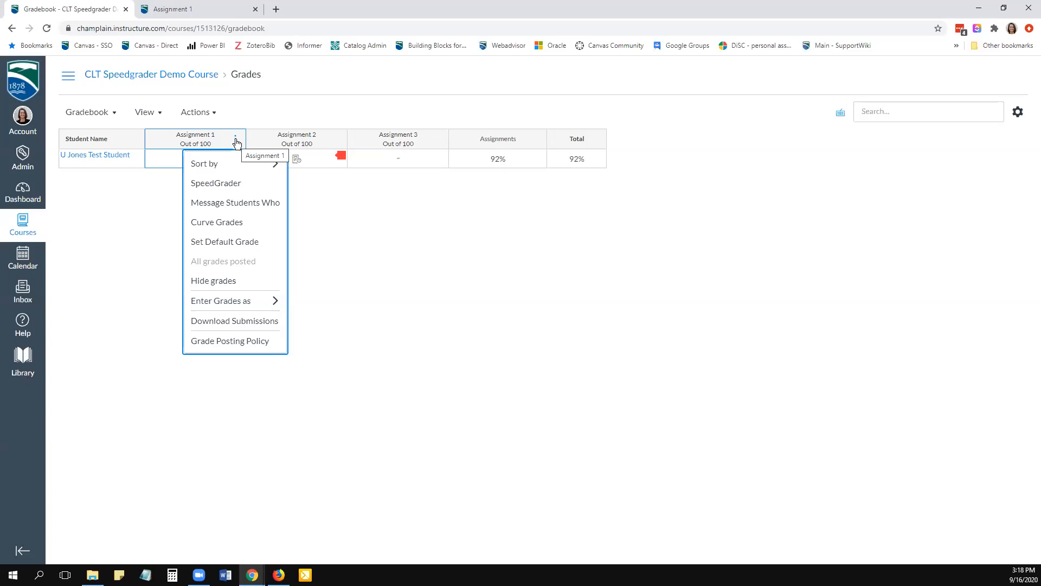
{"action": "left_click", "coordinate": [222, 164]}
{"action": "left_click", "coordinate": [216, 204]}
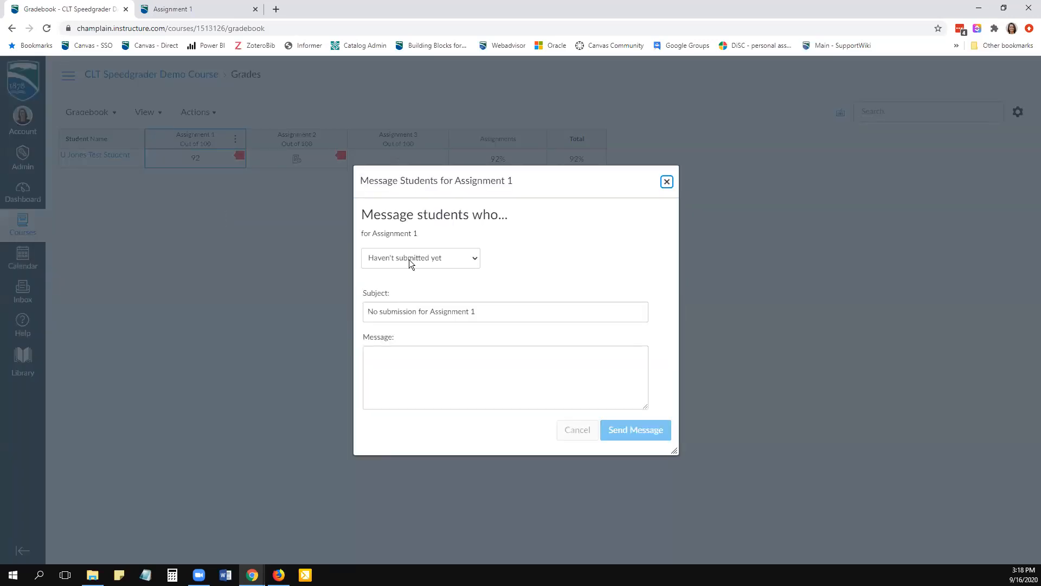
{"action": "left_click", "coordinate": [409, 259]}
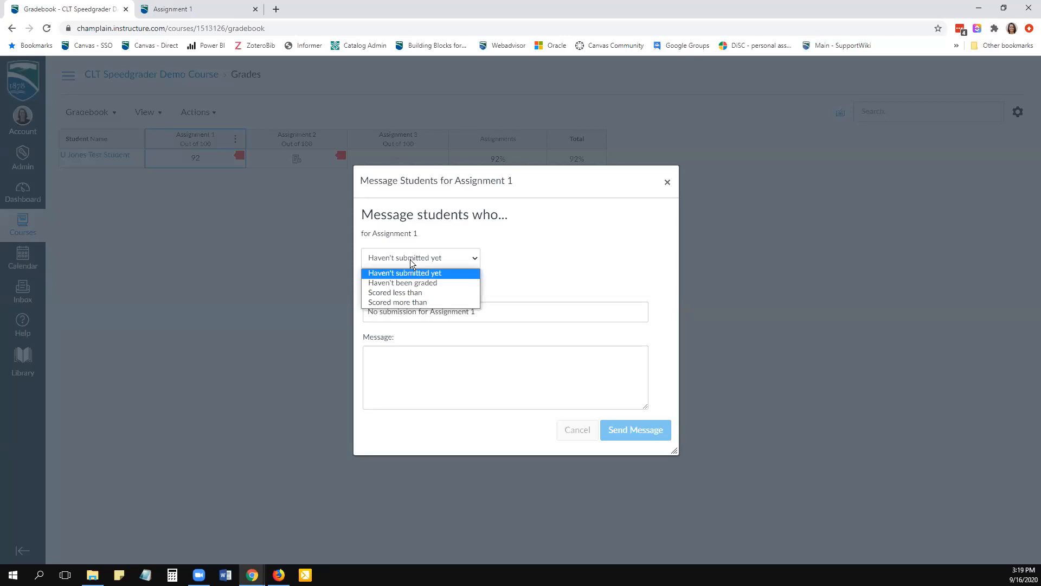
{"action": "left_click", "coordinate": [456, 225]}
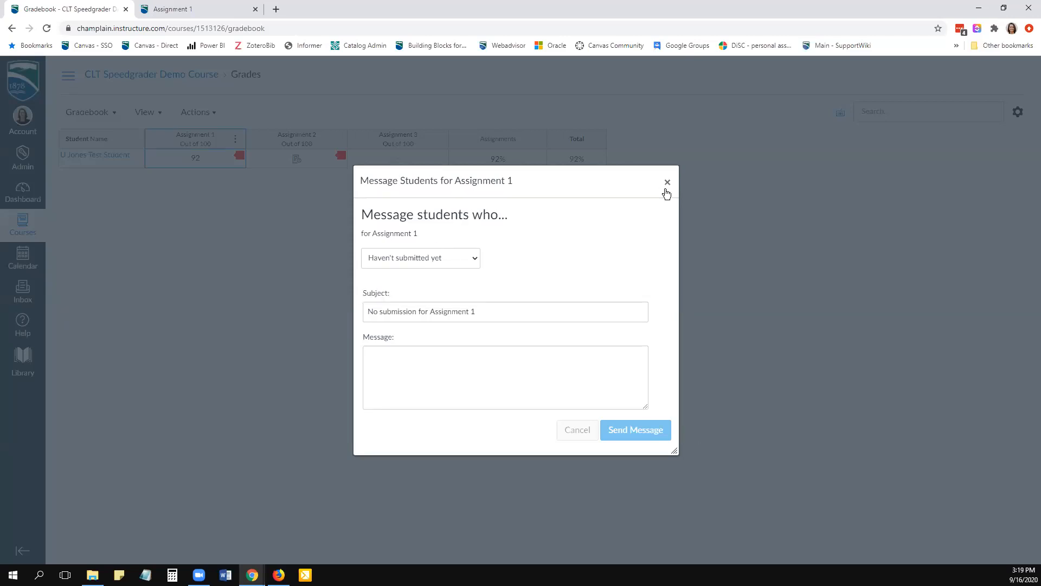
{"action": "left_click", "coordinate": [667, 182]}
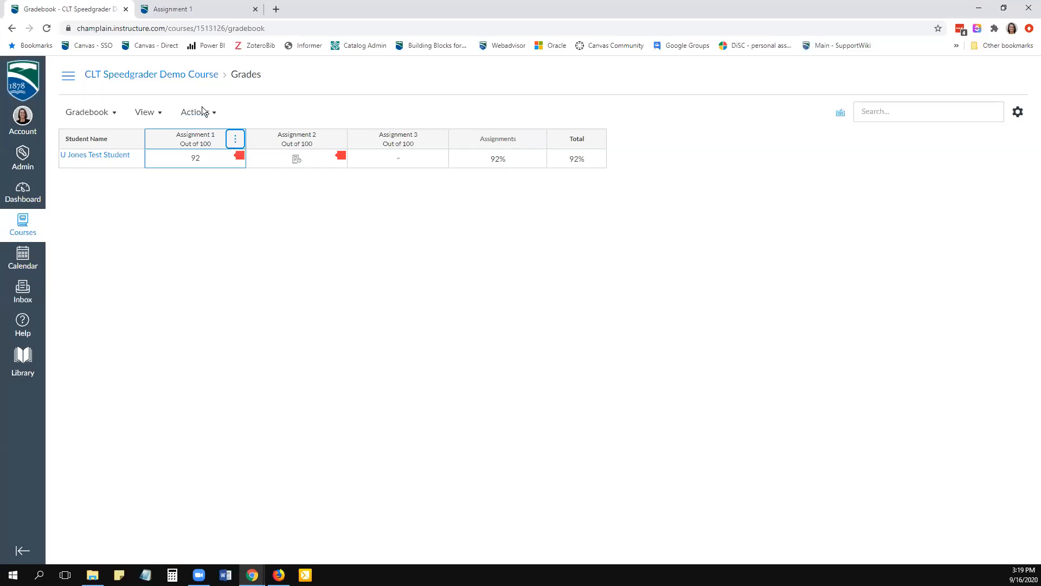
- Open the Gradebook settings and examine the late policies and the grade posting policy
{"action": "left_click", "coordinate": [1018, 113]}
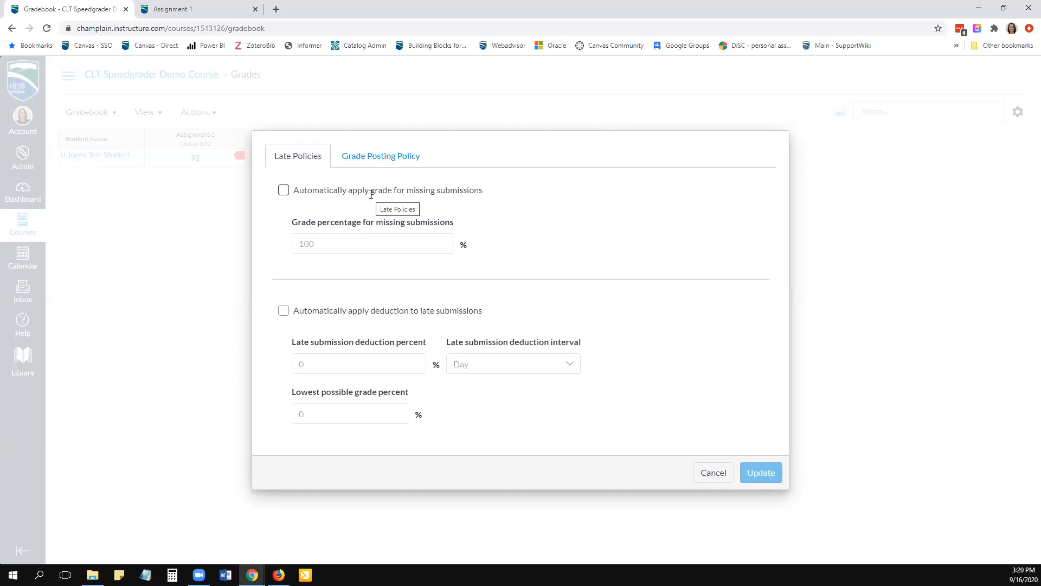
{"action": "left_click", "coordinate": [404, 160]}
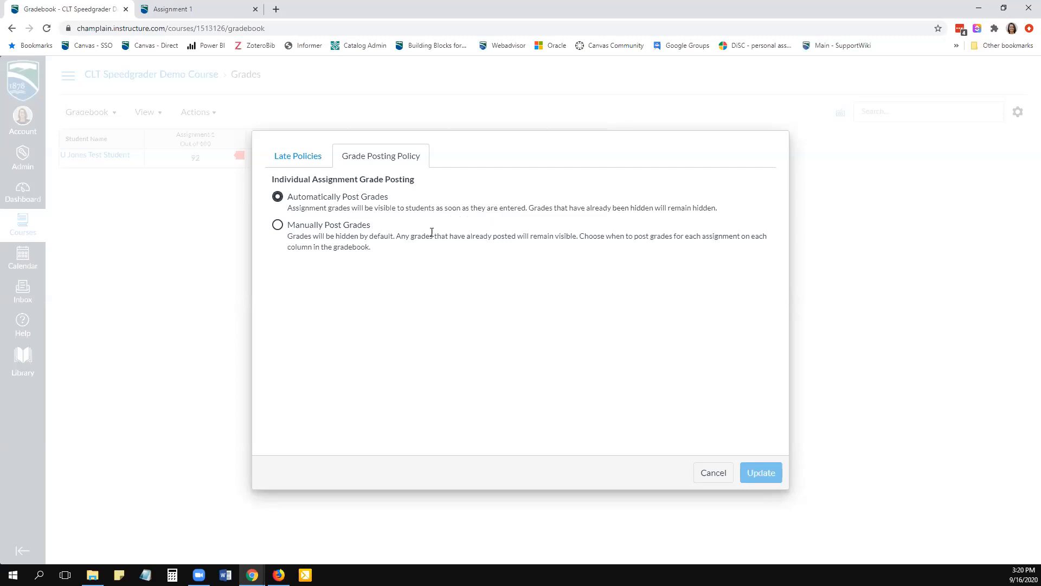
- Update the grade posting policy to Manually Post Grades, and revisit the Gradebook's late policies without changing them
{"action": "left_click", "coordinate": [277, 225]}
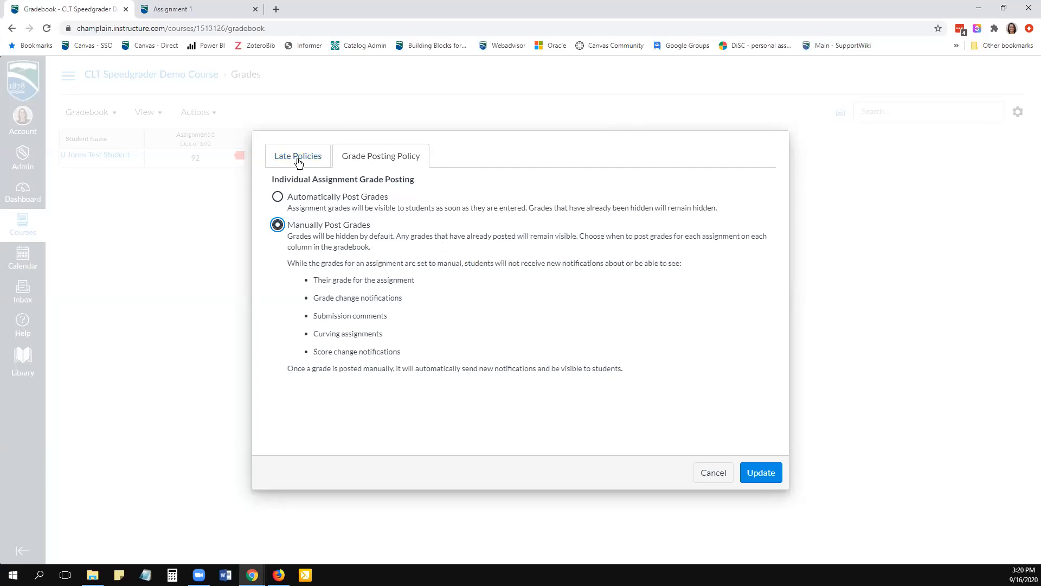
{"action": "left_click", "coordinate": [769, 477]}
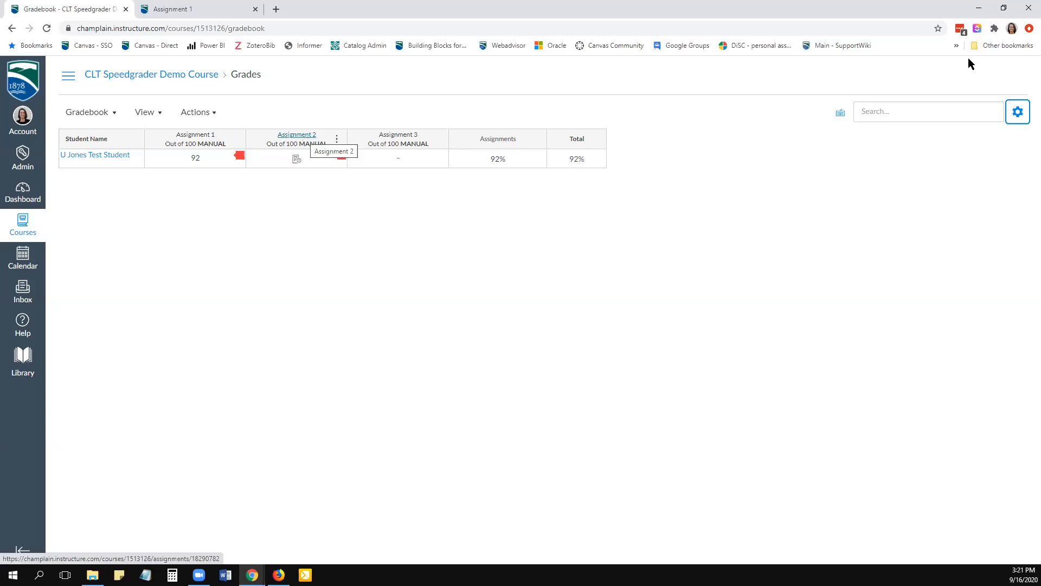
{"action": "left_click", "coordinate": [1011, 115]}
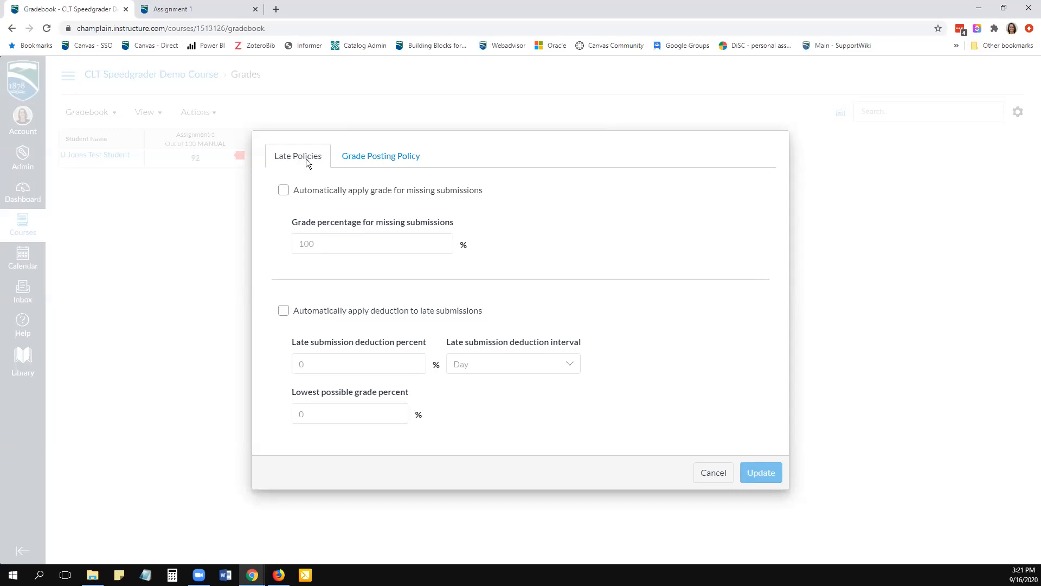
{"action": "left_click", "coordinate": [710, 481]}
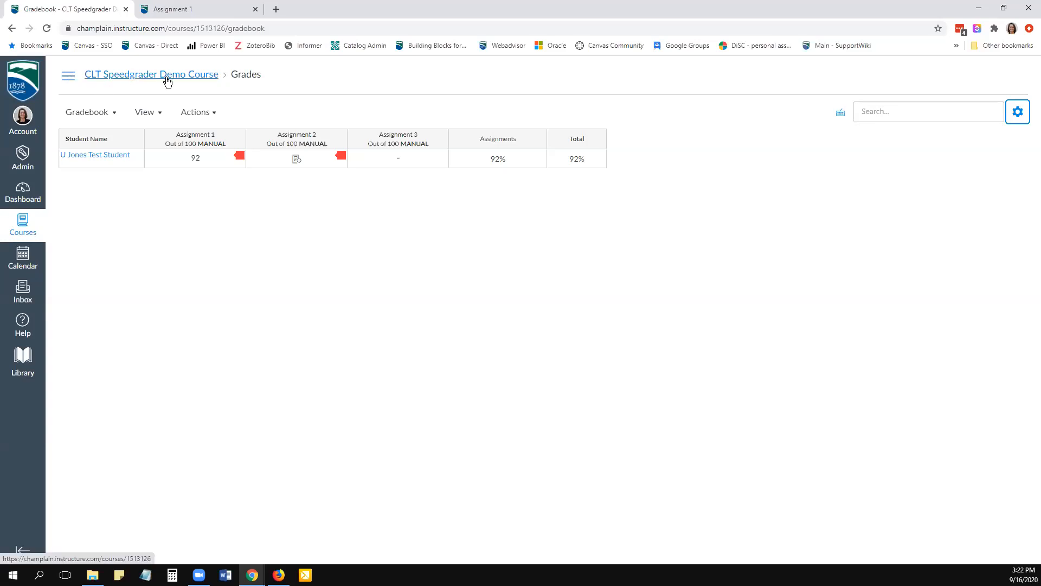
- Go to the course home page and open Assignment 2 for grading from the To Do list
{"action": "left_click", "coordinate": [67, 79]}
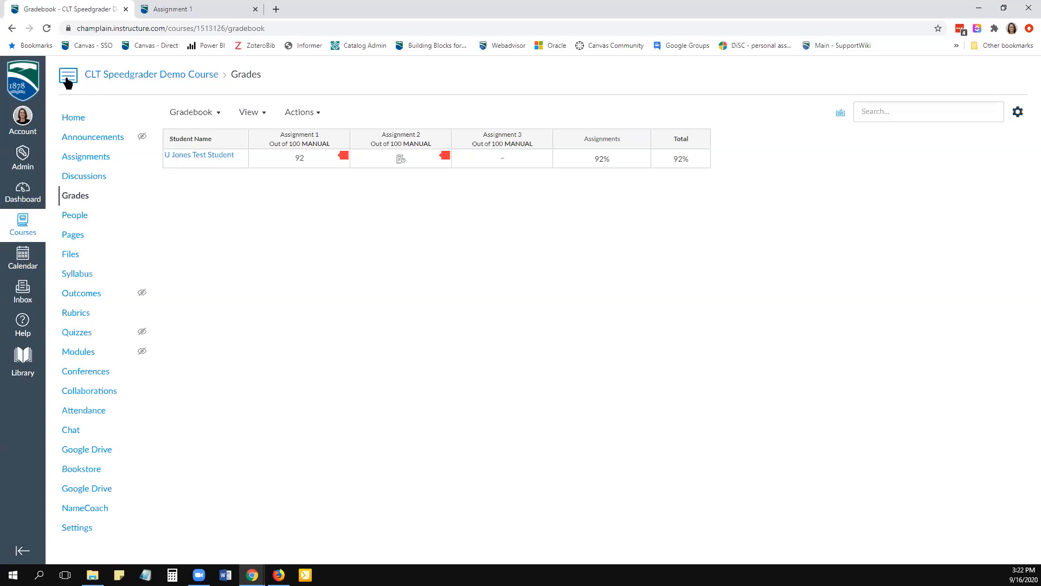
{"action": "left_click", "coordinate": [75, 119]}
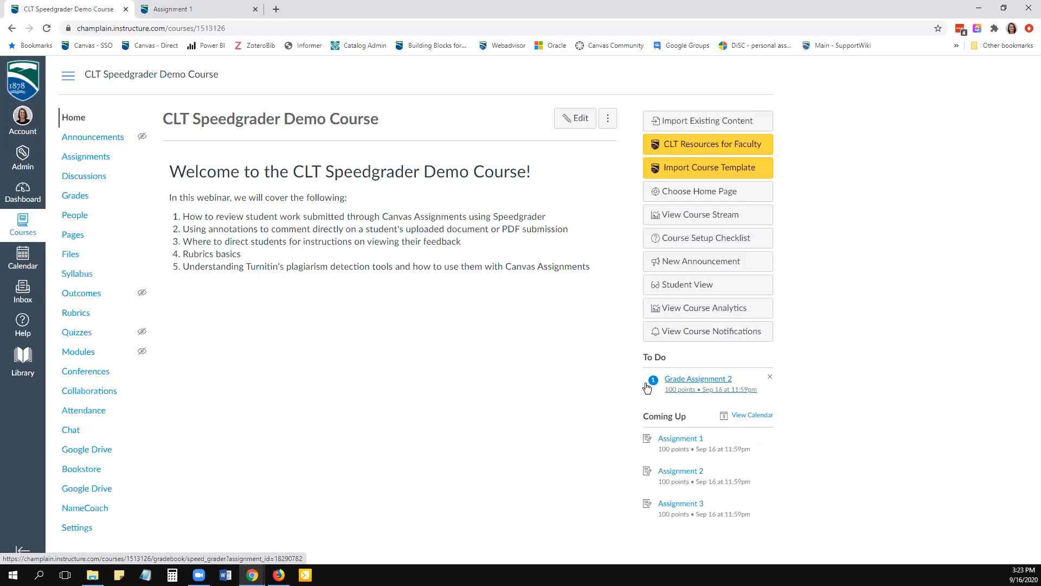
{"action": "left_click", "coordinate": [686, 383]}
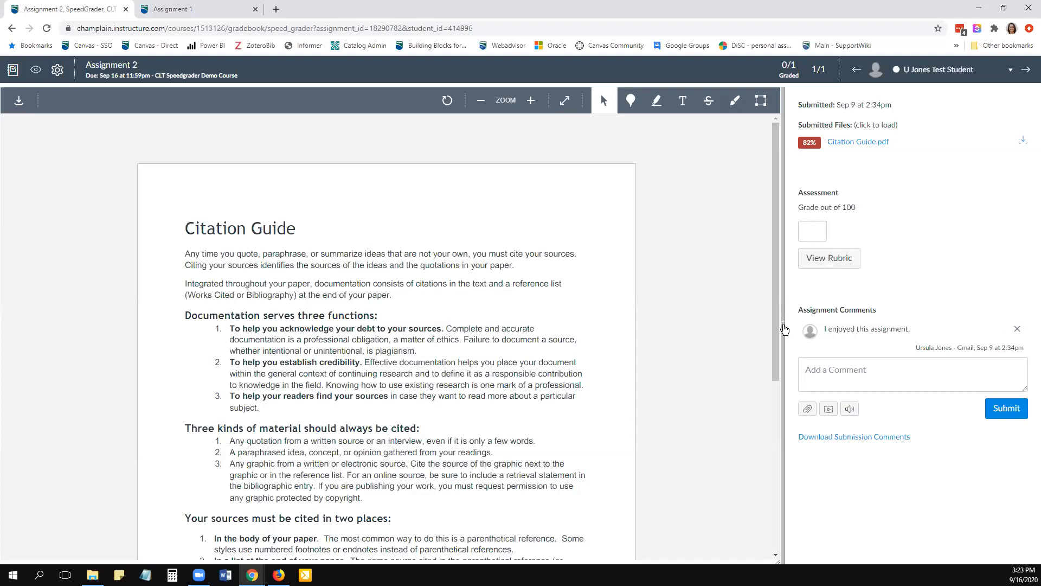
- Widen the grading pane and score the rubric with Completeness 10, Understanding 20 and Analysis 18 points
{"action": "left_click_drag", "start_coordinate": [784, 329], "coordinate": [603, 349]}
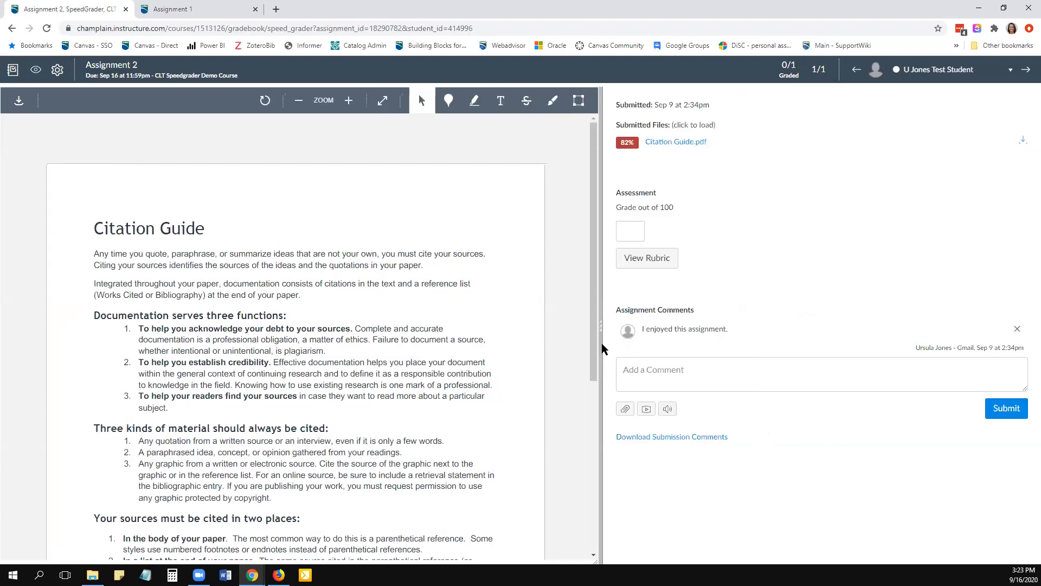
{"action": "left_click", "coordinate": [645, 264]}
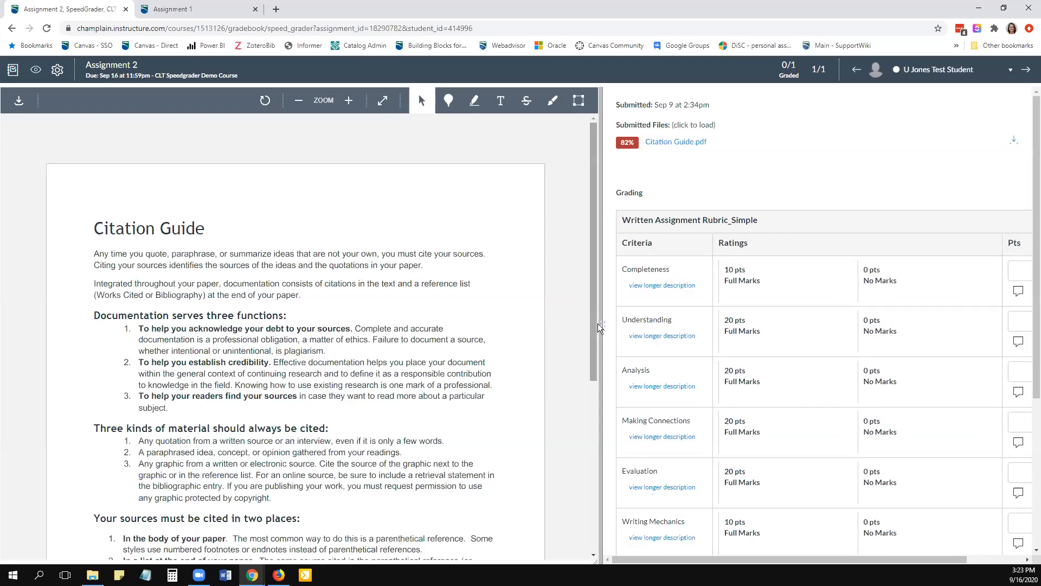
{"action": "left_click_drag", "start_coordinate": [601, 330], "coordinate": [473, 311]}
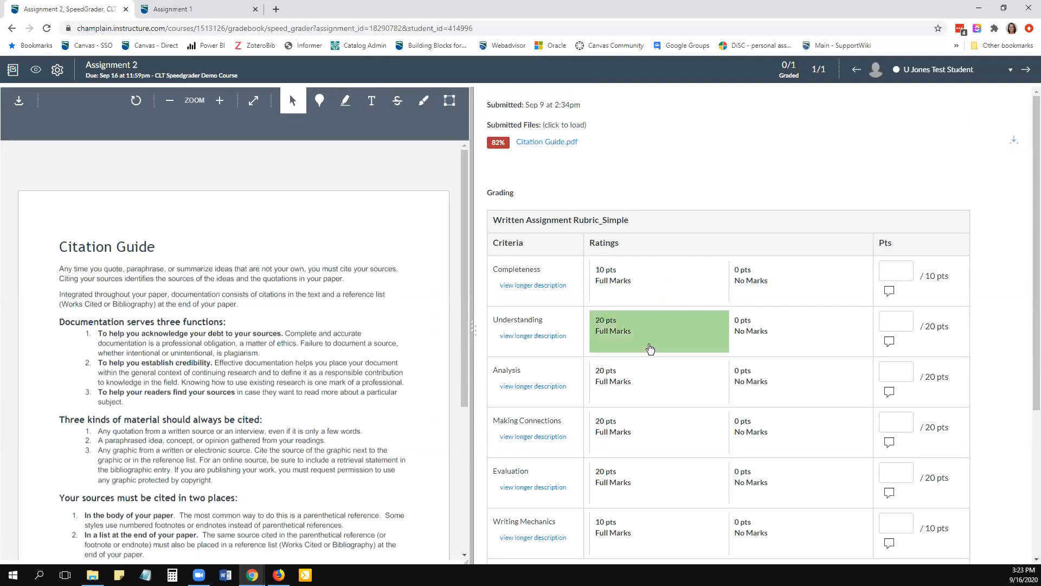
{"action": "left_click", "coordinate": [648, 281]}
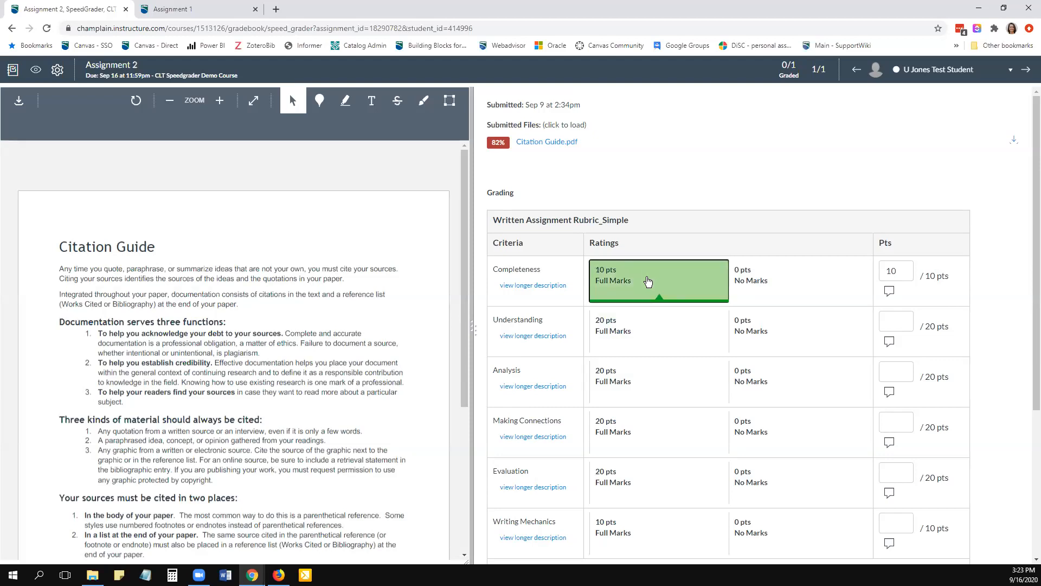
{"action": "left_click", "coordinate": [644, 335]}
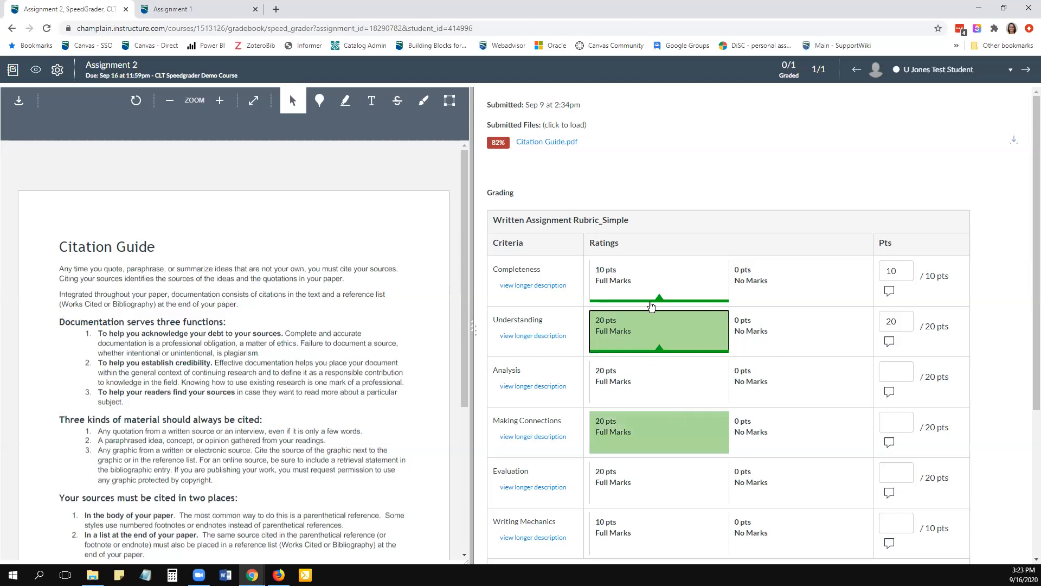
{"action": "left_click", "coordinate": [648, 386]}
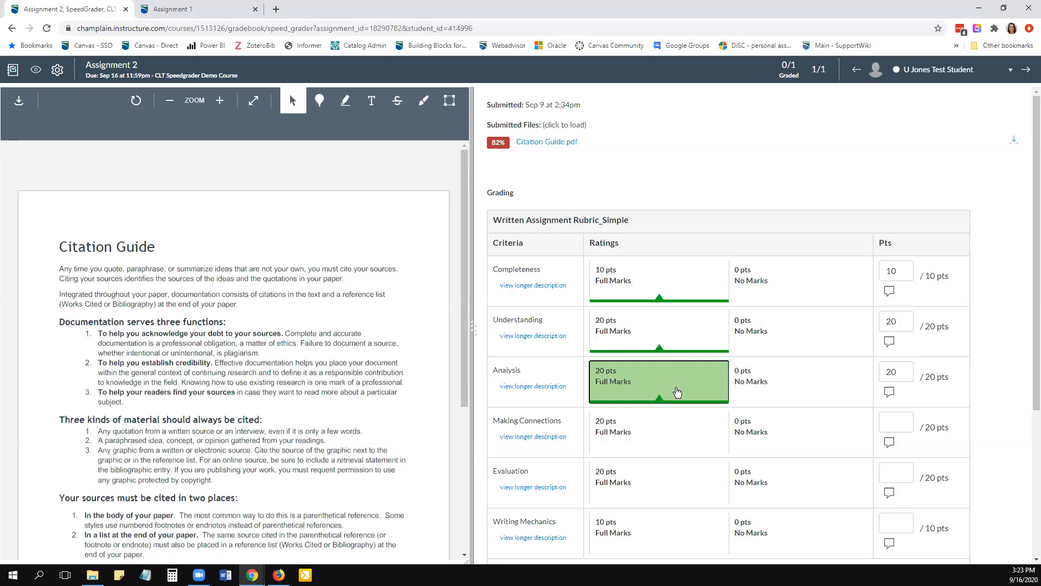
{"action": "left_click", "coordinate": [888, 372]}
{"action": "double_click", "coordinate": [911, 370]}
{"action": "type", "text": "18"}
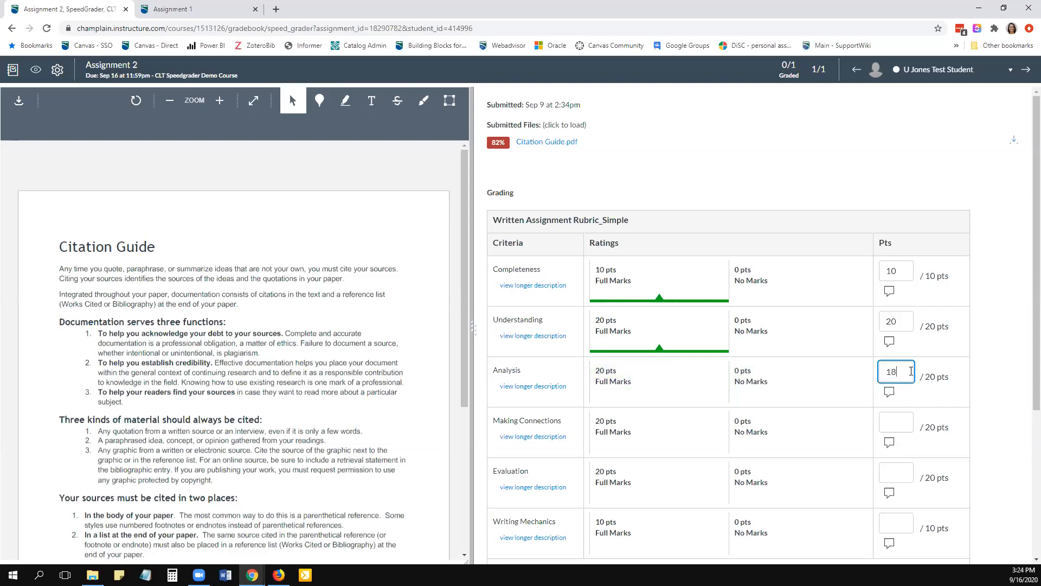
{"action": "left_click", "coordinate": [999, 360]}
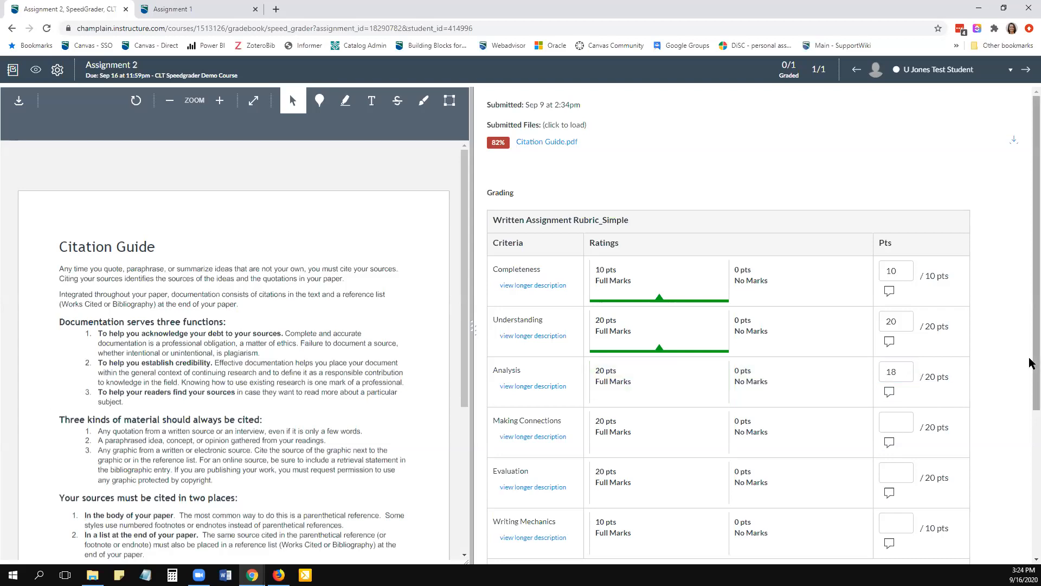
- Give full marks for Making Connections (20), Evaluation (20) and Writing Mechanics (10), and save the rubric
{"action": "scroll", "coordinate": [1030, 362], "scroll_direction": "down", "scroll_amount": 3}
{"action": "left_click", "coordinate": [641, 271]}
{"action": "left_click", "coordinate": [658, 325]}
{"action": "left_click", "coordinate": [666, 378]}
{"action": "scroll", "coordinate": [847, 466], "scroll_direction": "down", "scroll_amount": 1}
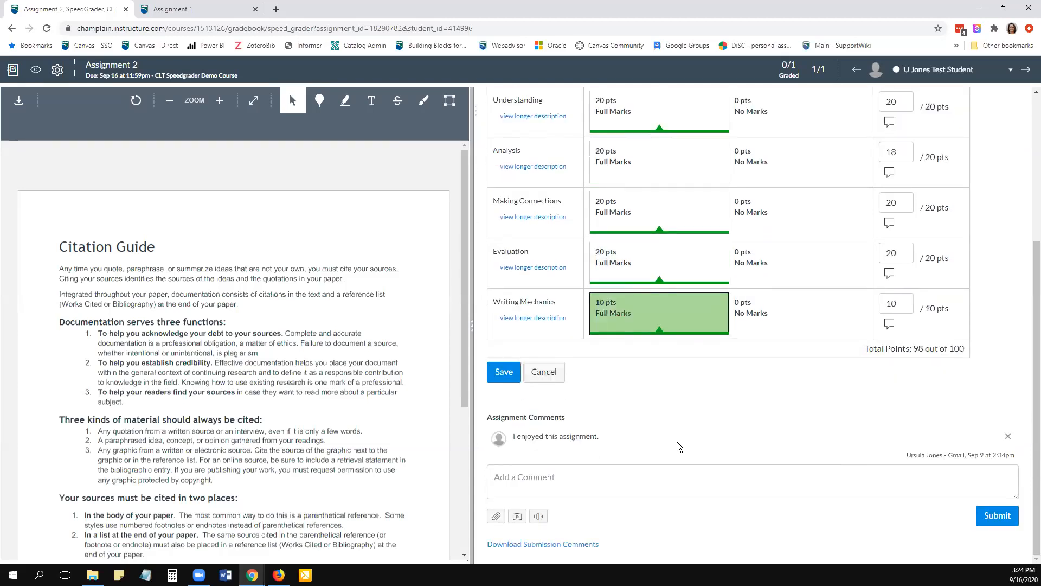
{"action": "left_click", "coordinate": [503, 372]}
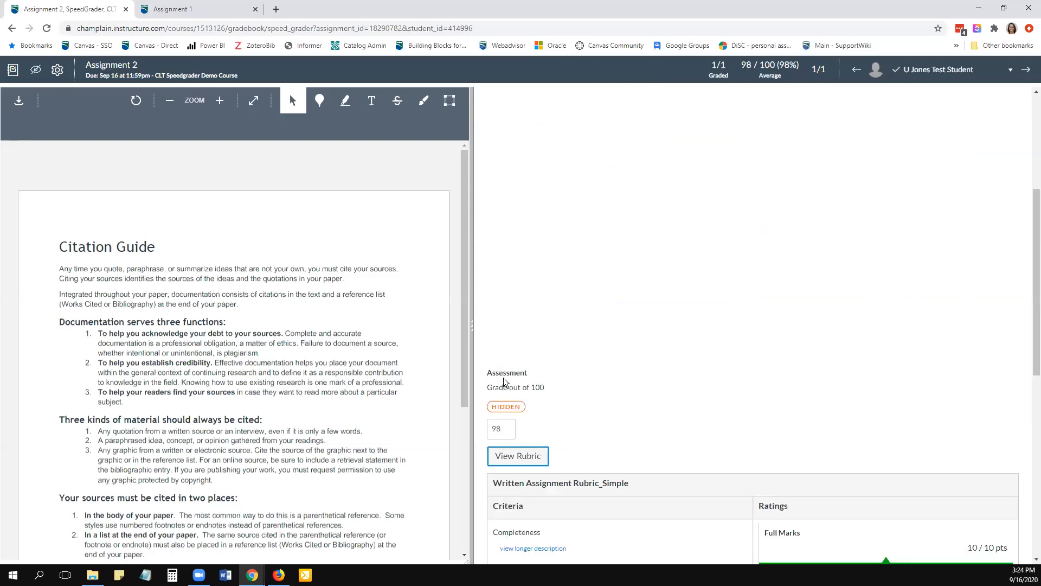
- Submit the assignment comment "Great job" on the Assignment 2 submission
{"action": "scroll", "coordinate": [712, 282], "scroll_direction": "down", "scroll_amount": 1}
{"action": "scroll", "coordinate": [711, 282], "scroll_direction": "down", "scroll_amount": 4}
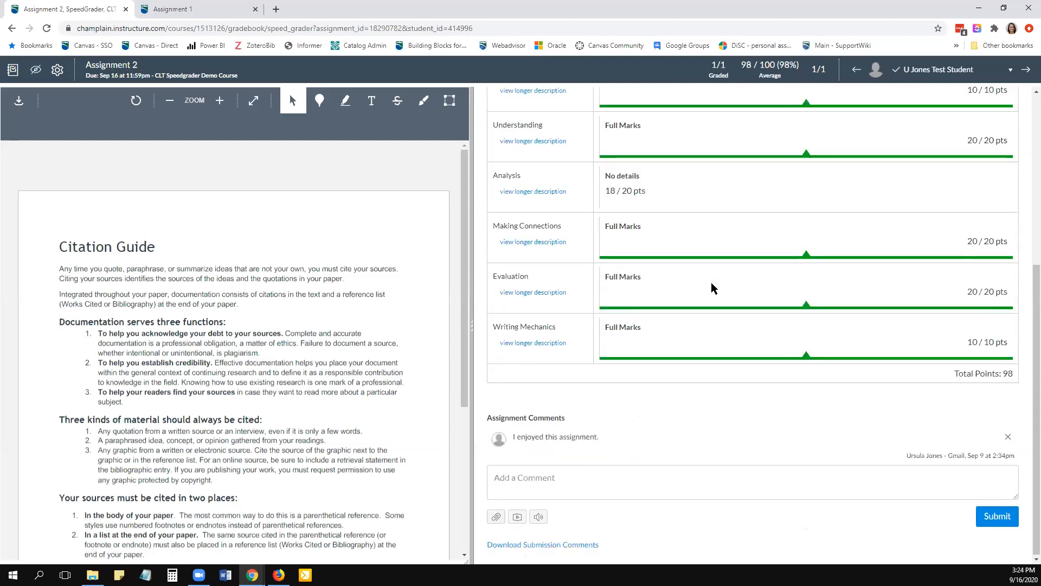
{"action": "left_click", "coordinate": [676, 475]}
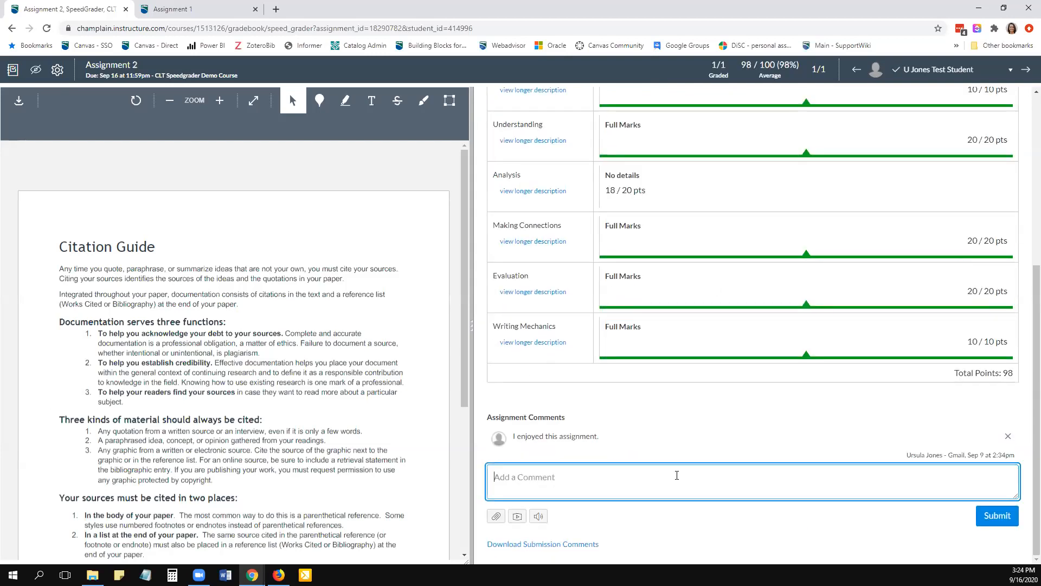
{"action": "type", "text": "Great job"}
{"action": "left_click", "coordinate": [1000, 522]}
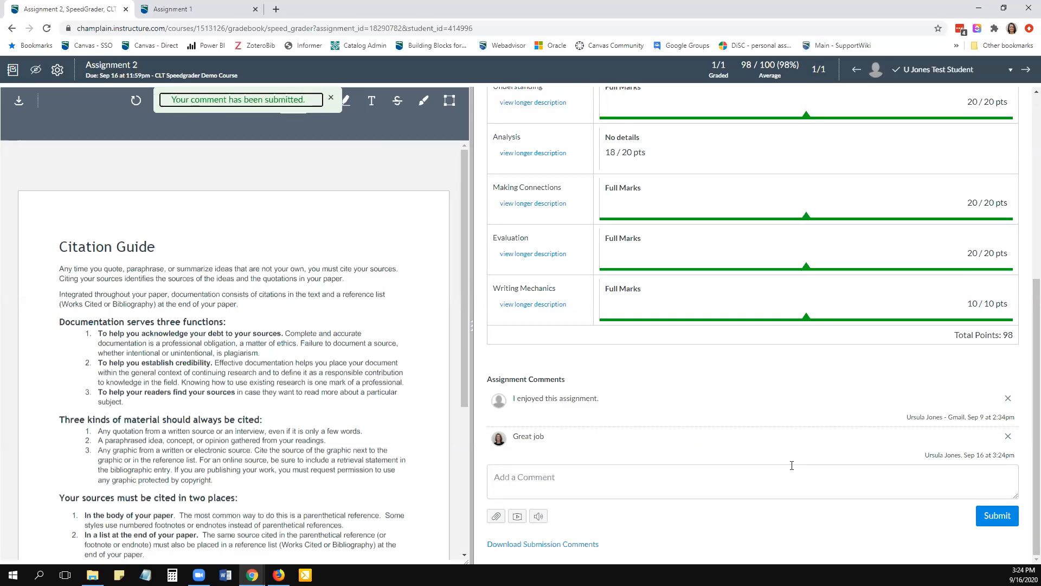
- Post the Assignment 2 grades to Graded students only, trying the Specific Sections option but leaving it off
{"action": "scroll", "coordinate": [867, 279], "scroll_direction": "up", "scroll_amount": 4}
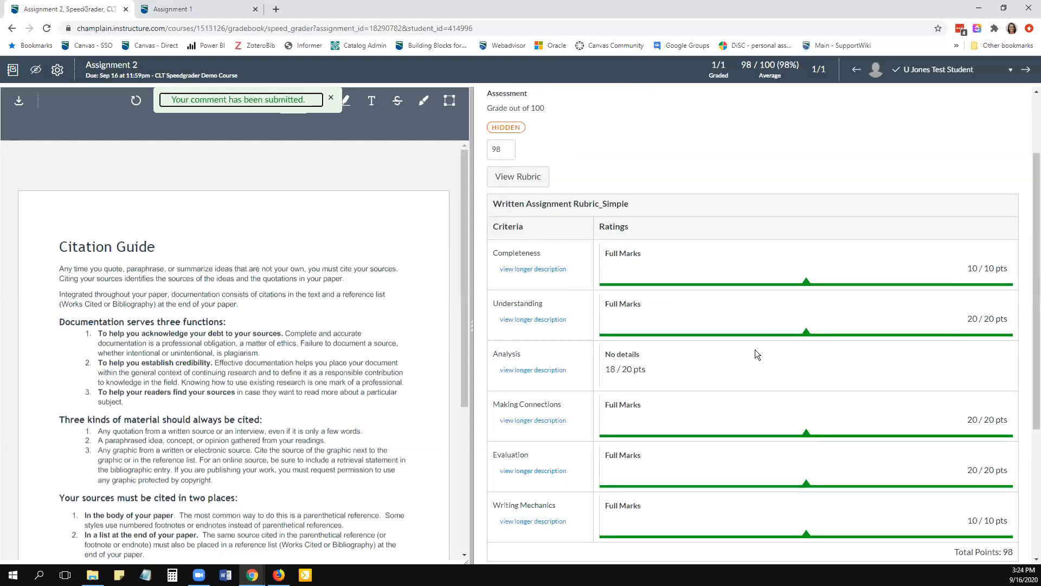
{"action": "scroll", "coordinate": [752, 347], "scroll_direction": "up", "scroll_amount": 2}
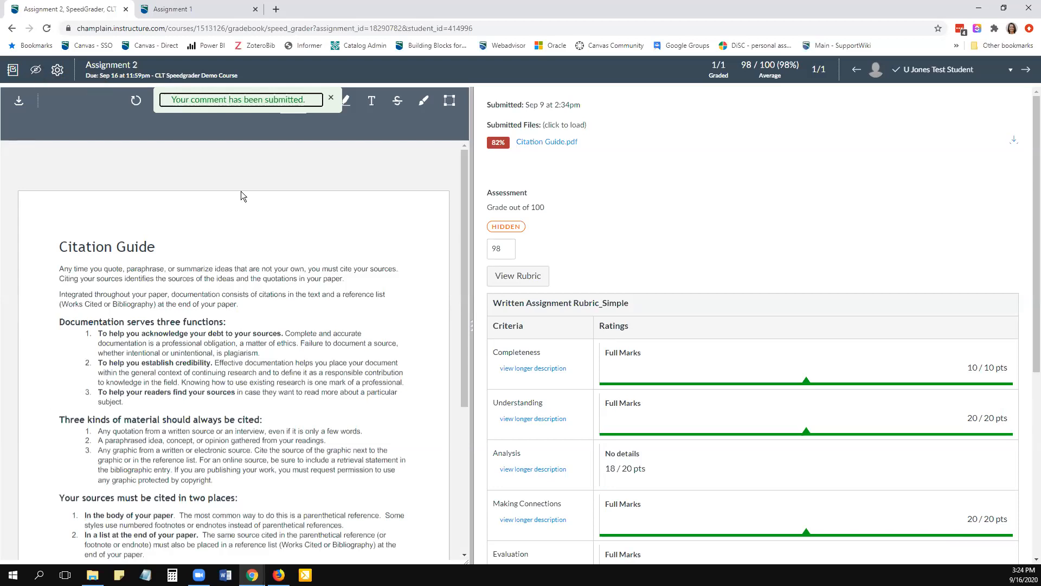
{"action": "left_click", "coordinate": [36, 72]}
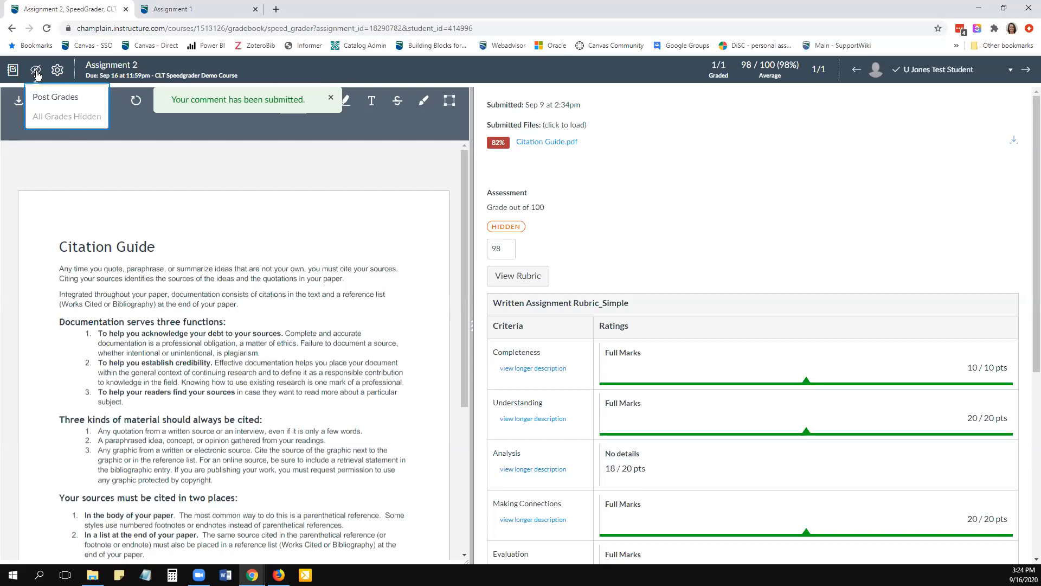
{"action": "left_click", "coordinate": [65, 98]}
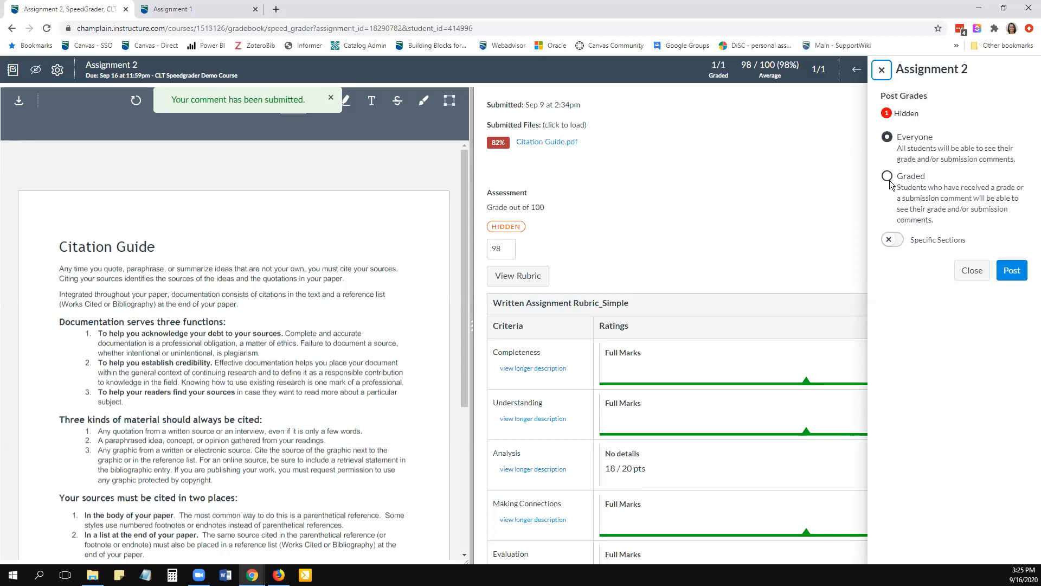
{"action": "left_click", "coordinate": [887, 177]}
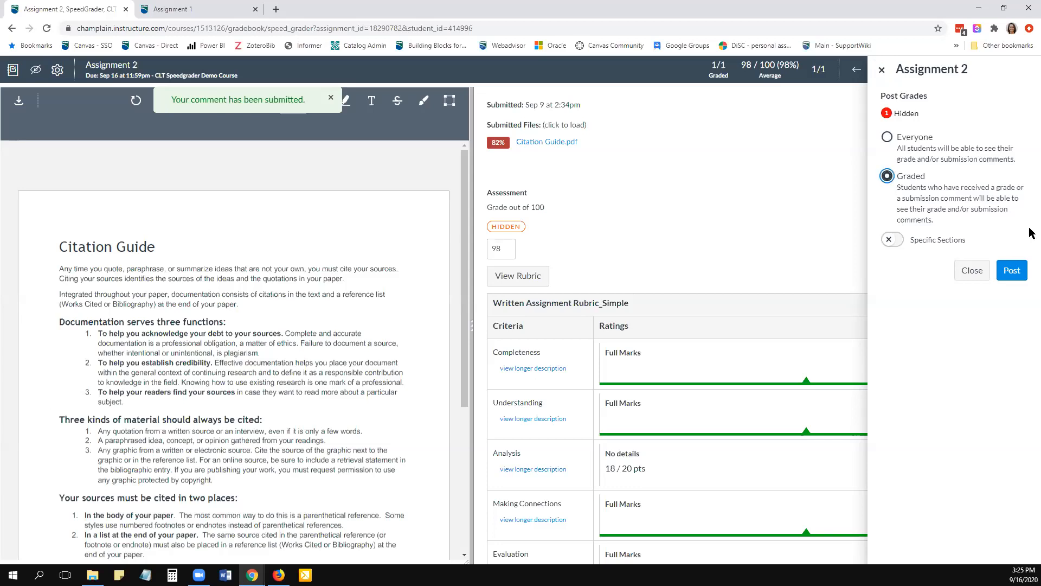
{"action": "left_click", "coordinate": [898, 243]}
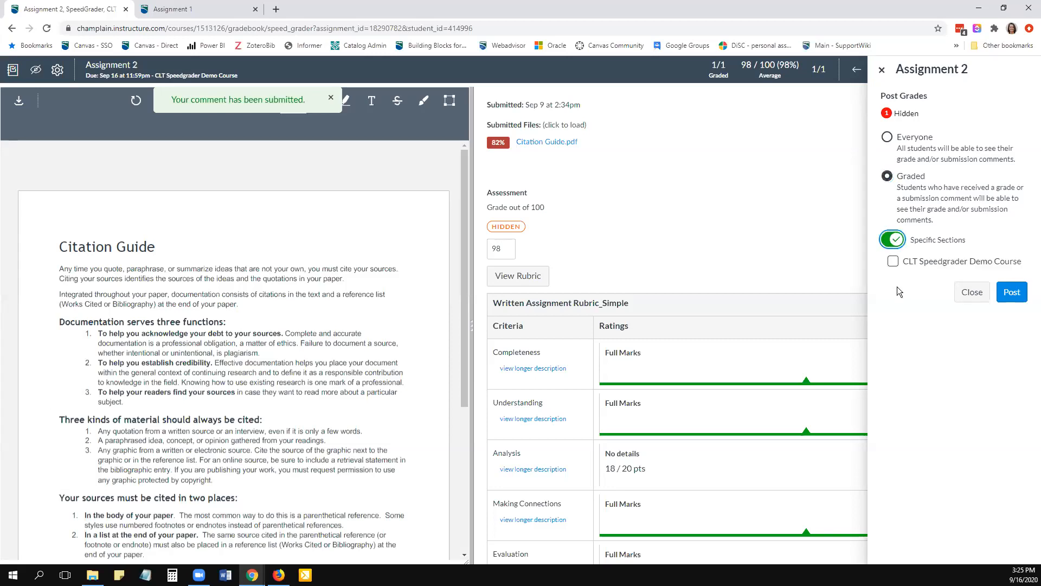
{"action": "left_click", "coordinate": [893, 262]}
{"action": "left_click", "coordinate": [888, 245]}
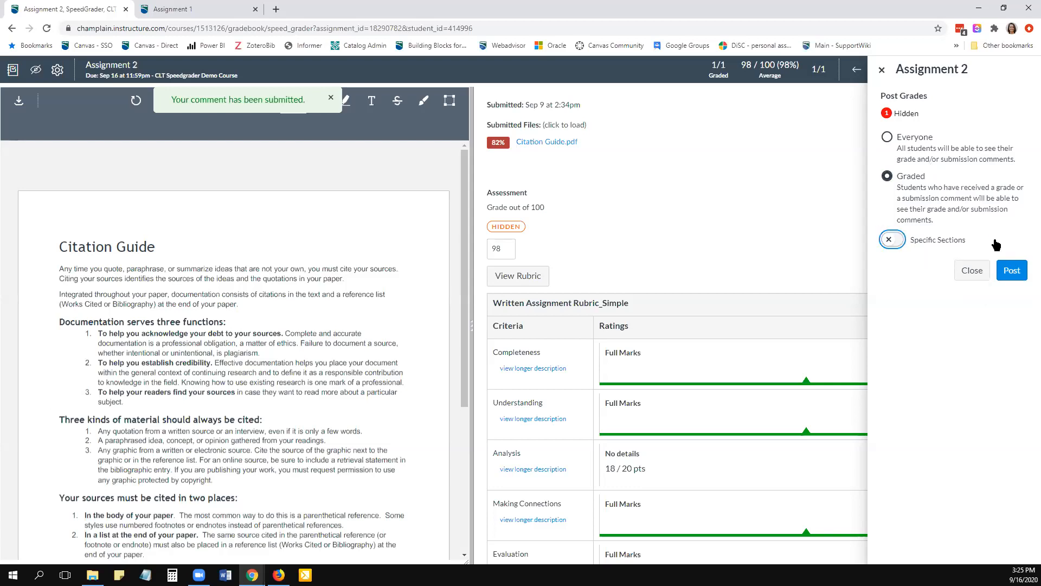
{"action": "left_click", "coordinate": [1007, 269]}
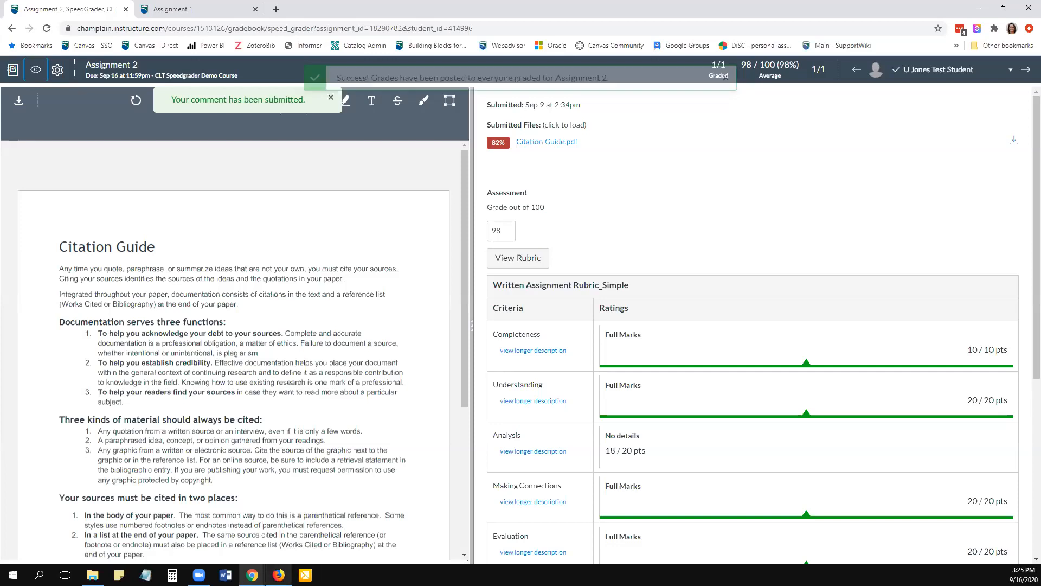
- Switch to the student's session in Firefox, reposition its window and reload the course home page
{"action": "left_click", "coordinate": [278, 575]}
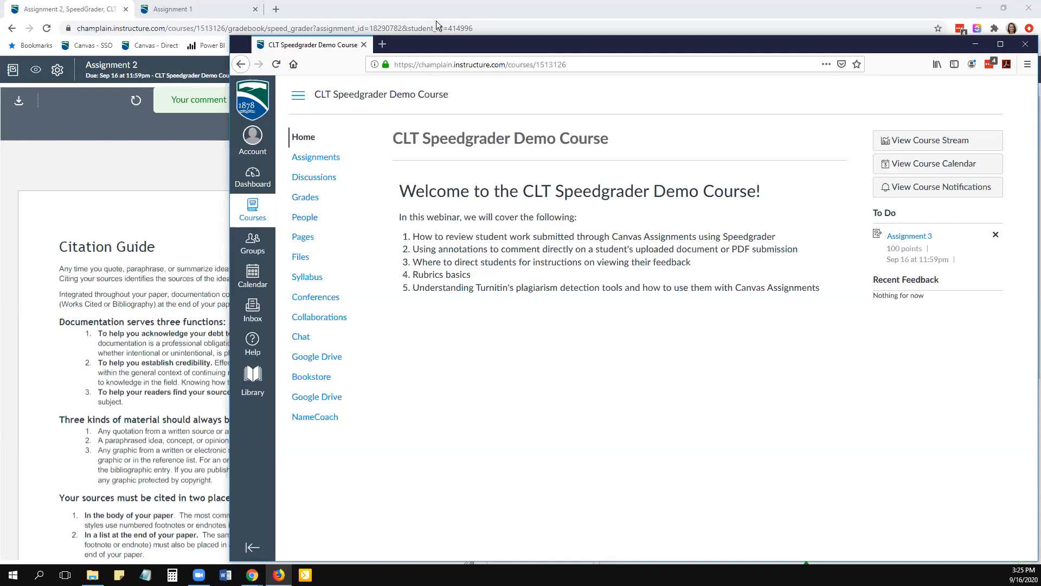
{"action": "left_click_drag", "start_coordinate": [630, 38], "coordinate": [436, 21]}
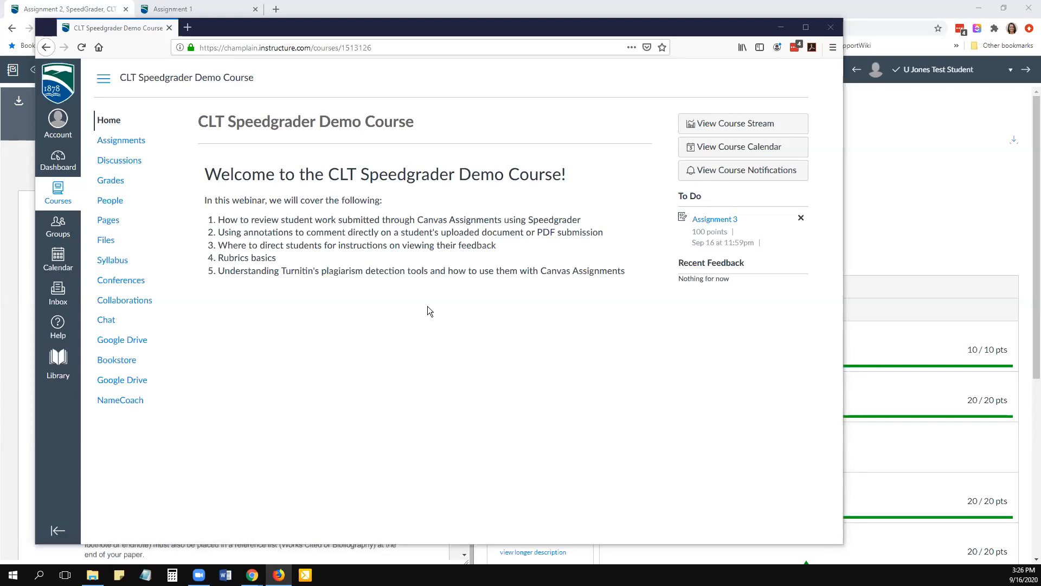
{"action": "left_click", "coordinate": [114, 125]}
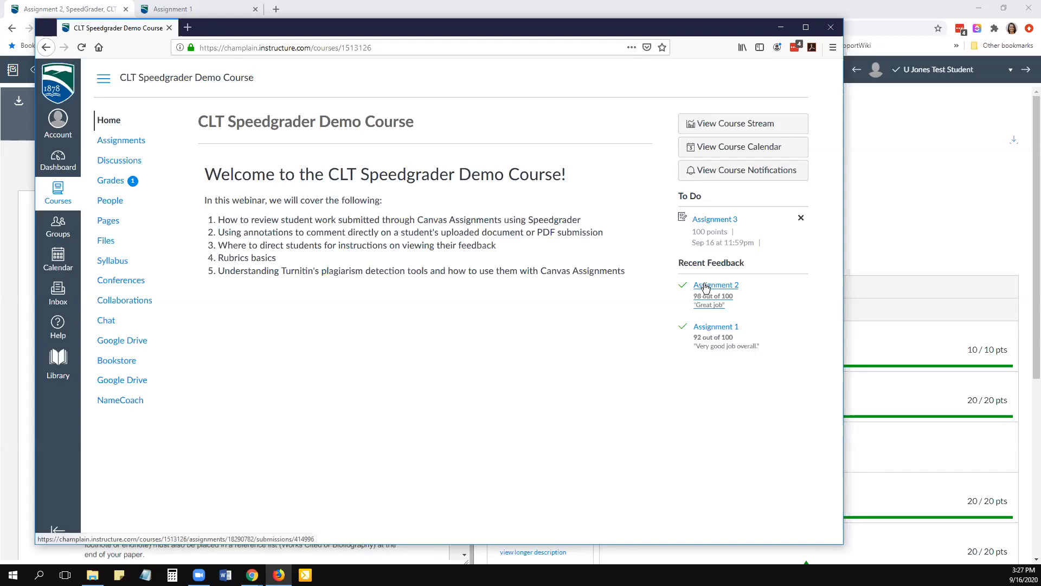
- Open the student's Assignment 1 feedback and review the submission comments and the rubric assessment
{"action": "left_click", "coordinate": [712, 329]}
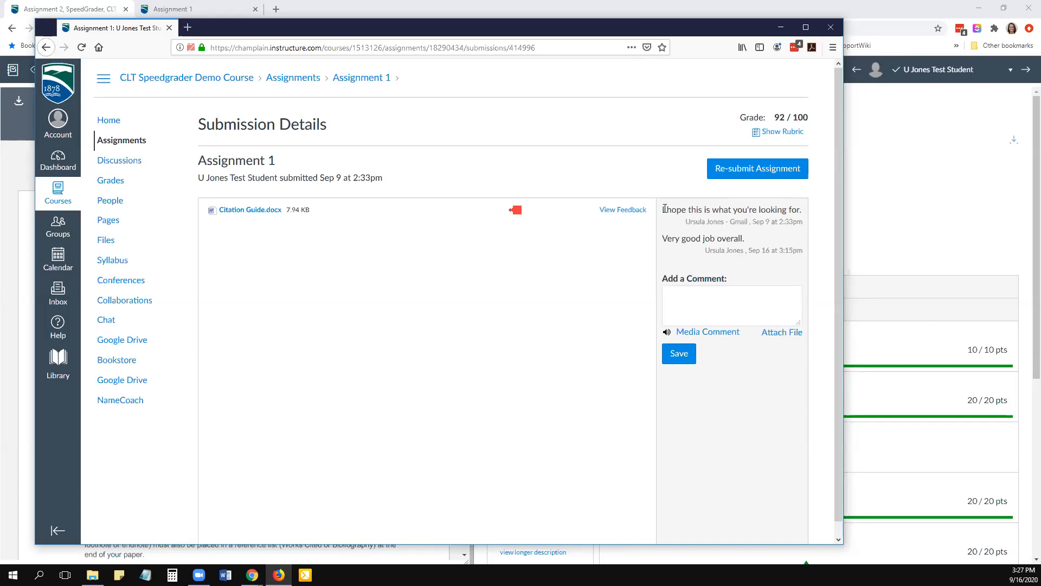
{"action": "left_click_drag", "start_coordinate": [662, 210], "coordinate": [802, 224]}
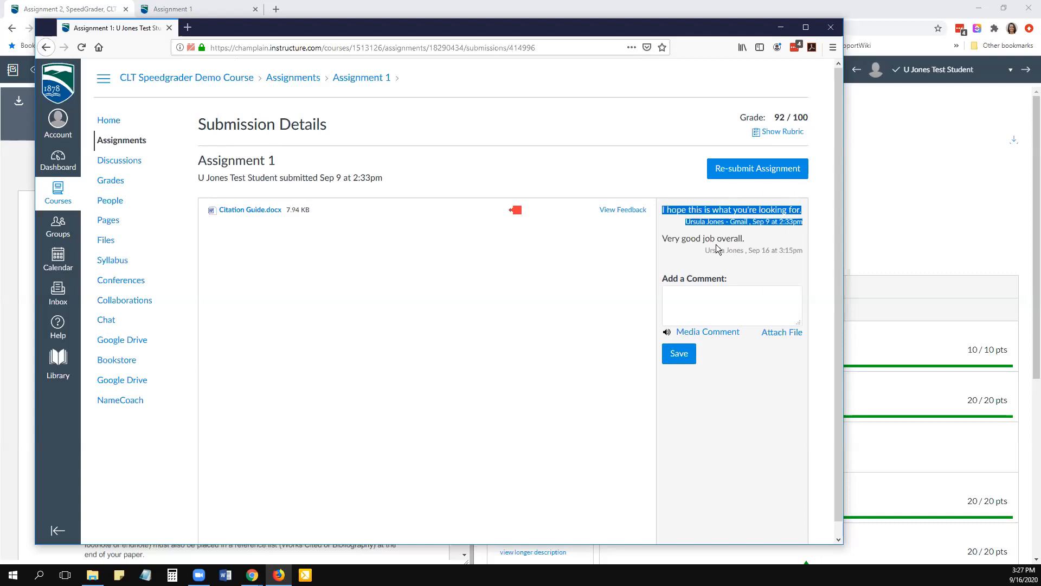
{"action": "left_click", "coordinate": [688, 240]}
{"action": "left_click_drag", "start_coordinate": [745, 249], "coordinate": [781, 255]}
{"action": "left_click", "coordinate": [752, 302]}
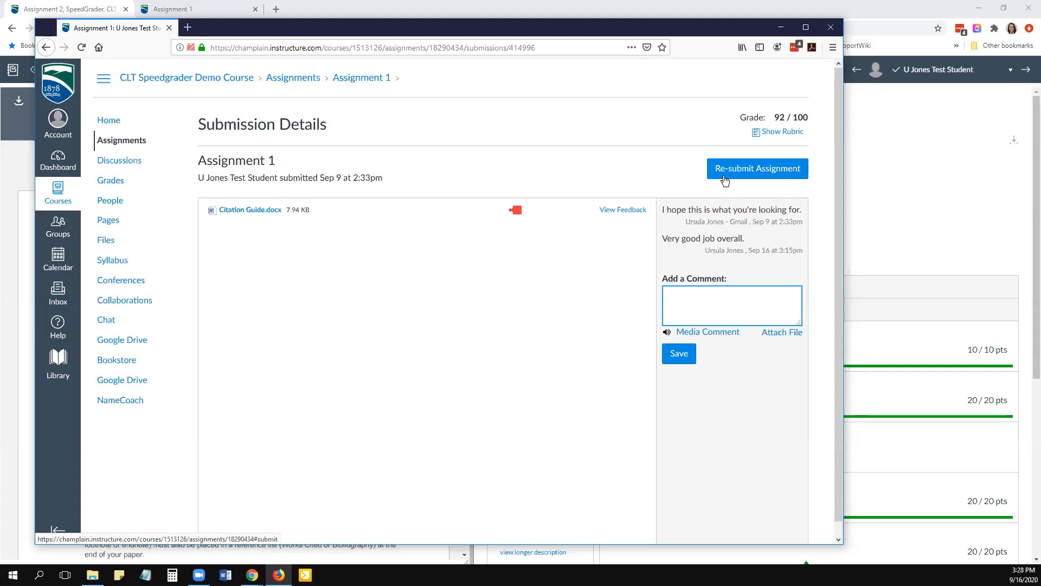
{"action": "left_click", "coordinate": [784, 136]}
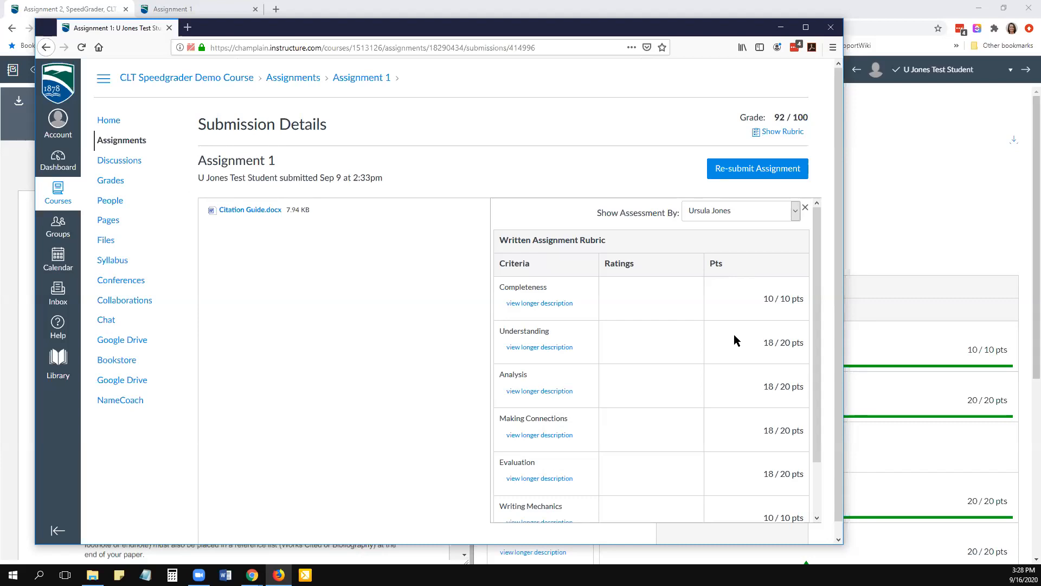
- Read through the criterion points in the Assignment 1 rubric assessment and close the rubric
{"action": "scroll", "coordinate": [732, 334], "scroll_direction": "down", "scroll_amount": 2}
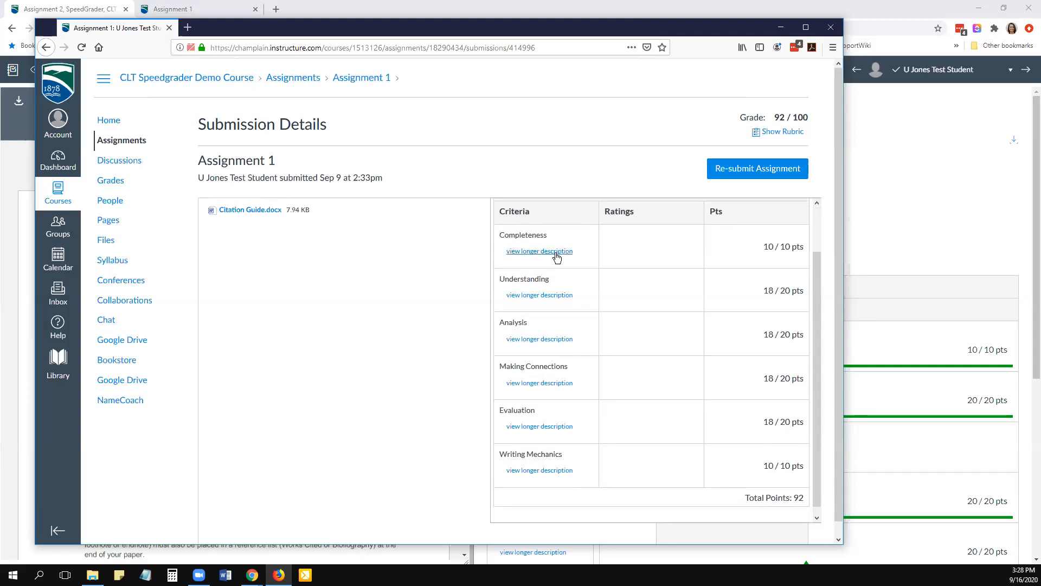
{"action": "scroll", "coordinate": [781, 303], "scroll_direction": "down", "scroll_amount": 1}
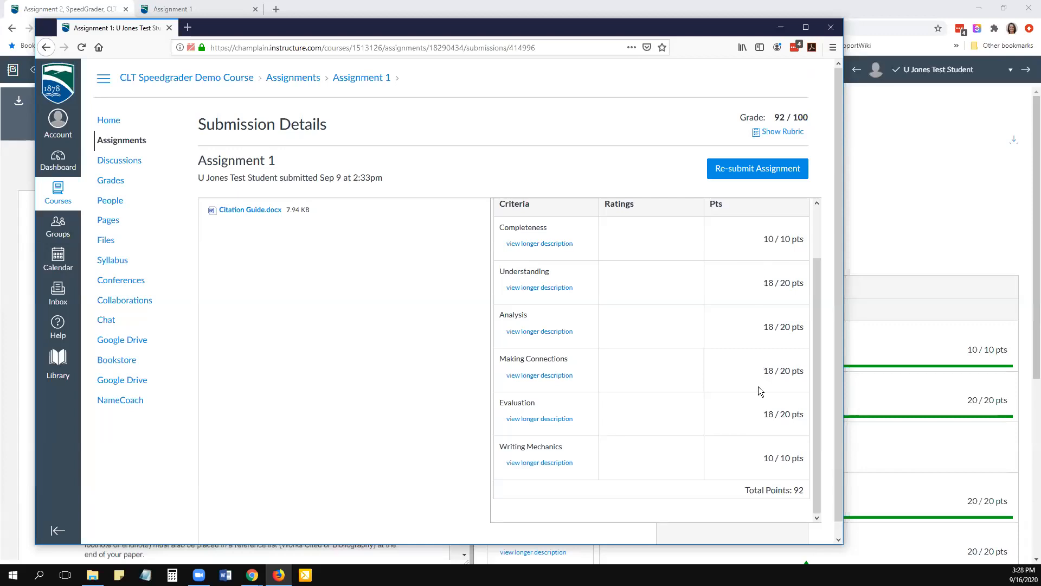
{"action": "scroll", "coordinate": [758, 386], "scroll_direction": "up", "scroll_amount": 3}
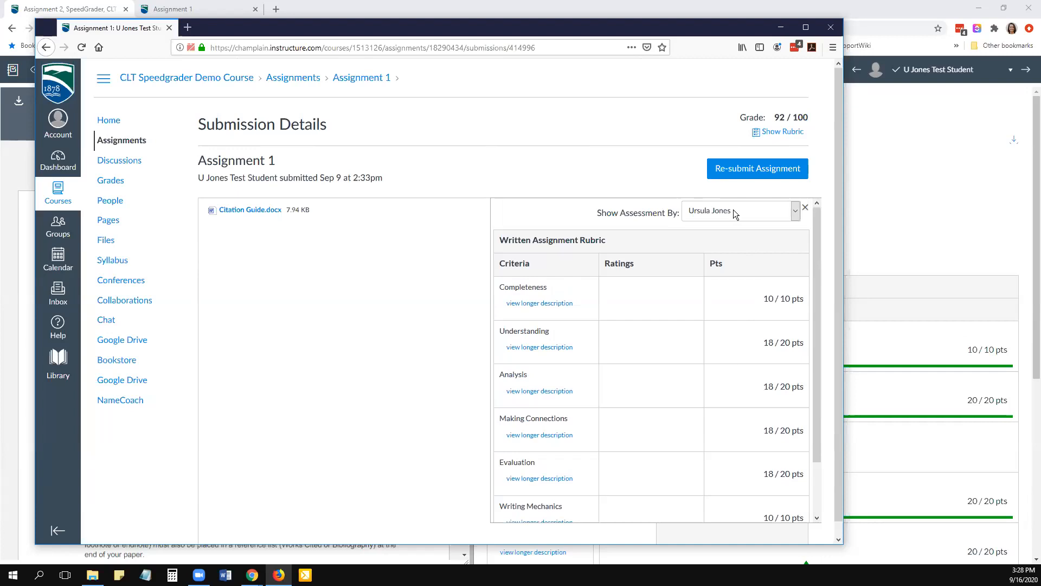
{"action": "left_click", "coordinate": [805, 210]}
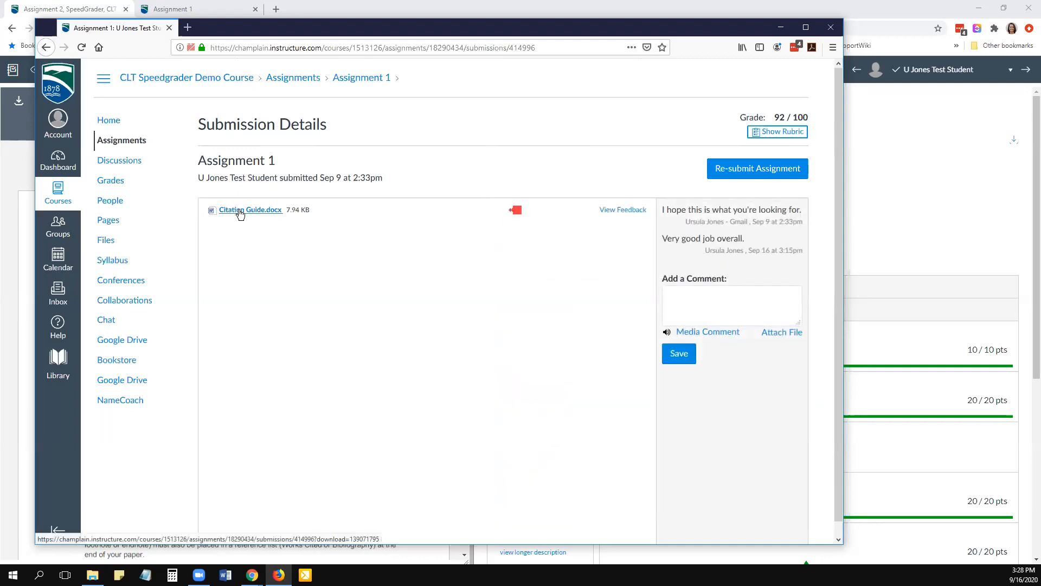
- Open the annotated feedback preview of Citation Guide.docx and examine the teacher's markups and comments throughout the document
{"action": "left_click", "coordinate": [623, 212]}
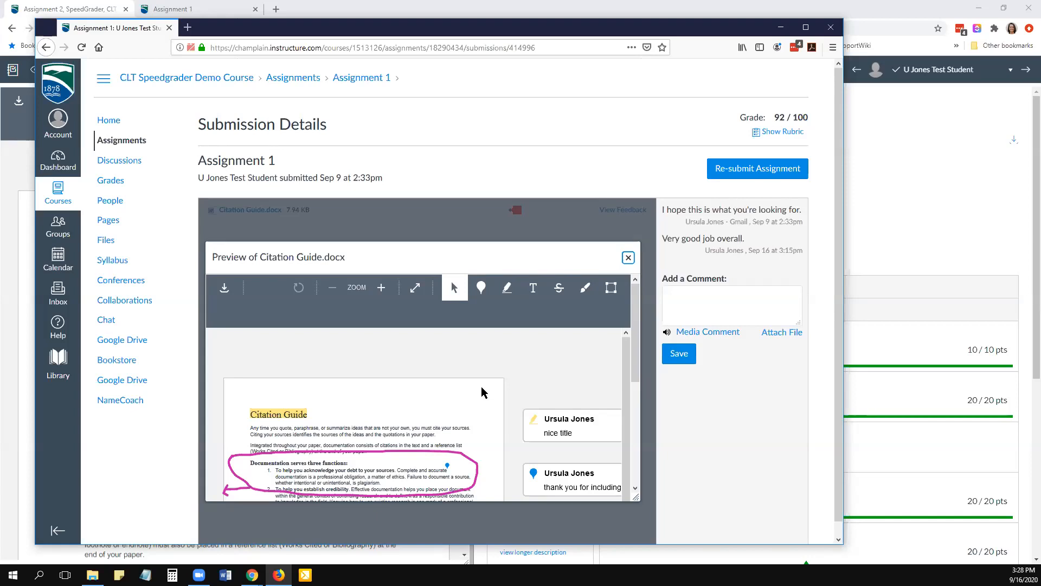
{"action": "scroll", "coordinate": [481, 390], "scroll_direction": "down", "scroll_amount": 2}
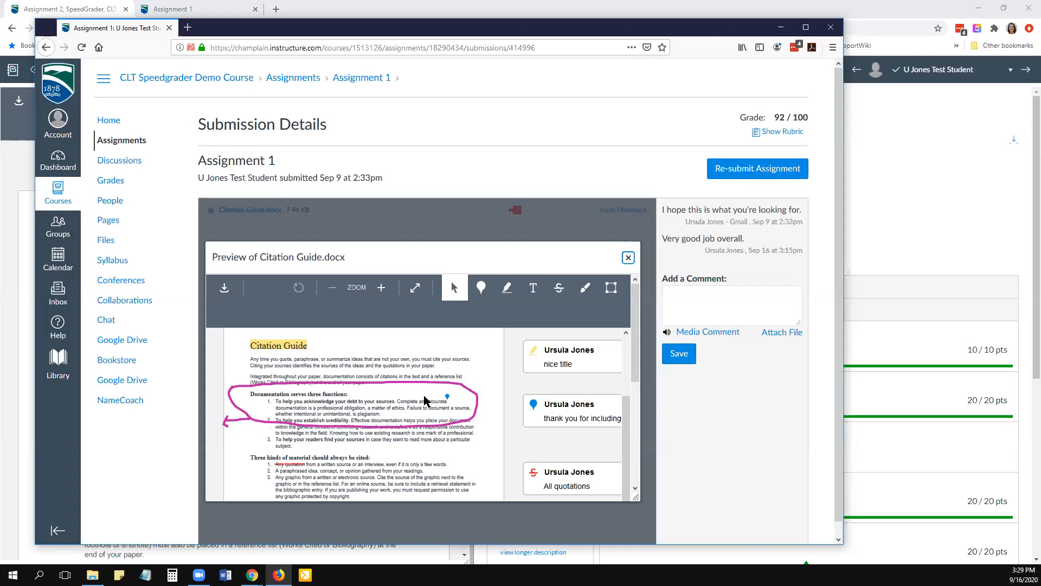
{"action": "scroll", "coordinate": [425, 400], "scroll_direction": "down", "scroll_amount": 3}
{"action": "scroll", "coordinate": [429, 395], "scroll_direction": "up", "scroll_amount": 1}
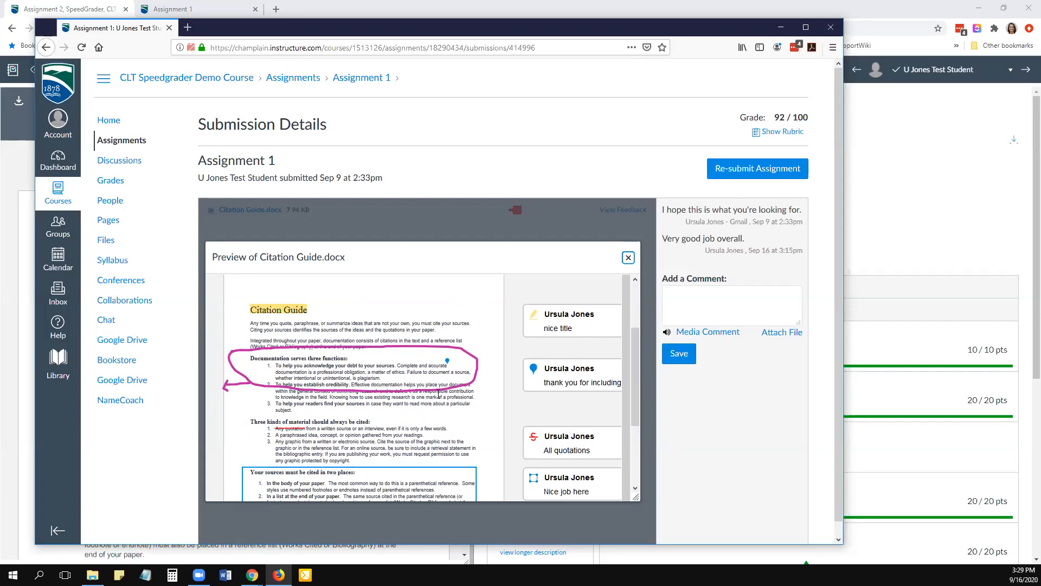
{"action": "scroll", "coordinate": [439, 394], "scroll_direction": "down", "scroll_amount": 1}
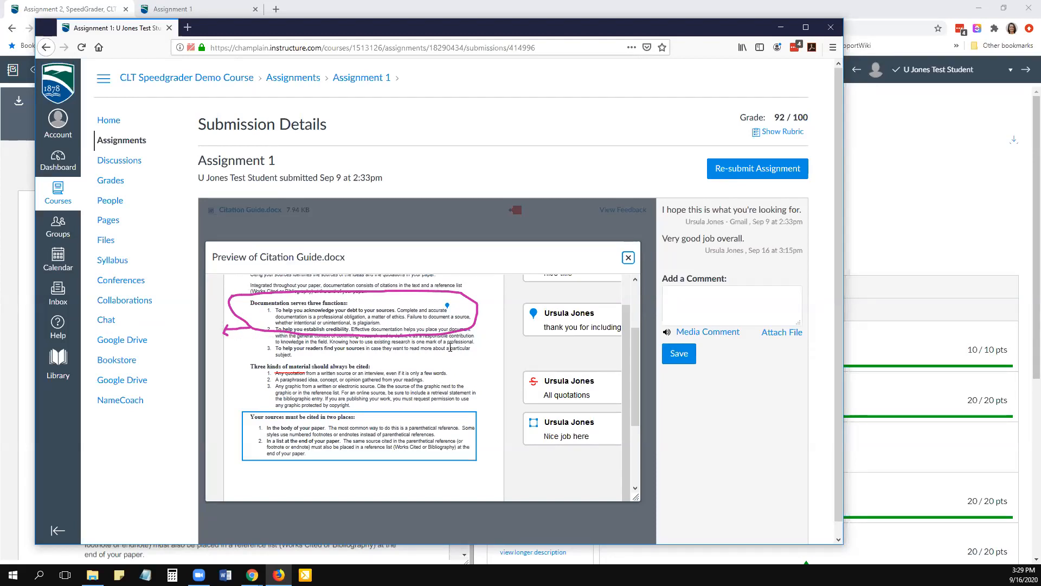
{"action": "scroll", "coordinate": [450, 347], "scroll_direction": "up", "scroll_amount": 1}
{"action": "scroll", "coordinate": [449, 346], "scroll_direction": "down", "scroll_amount": 1}
{"action": "scroll", "coordinate": [444, 349], "scroll_direction": "down", "scroll_amount": 1}
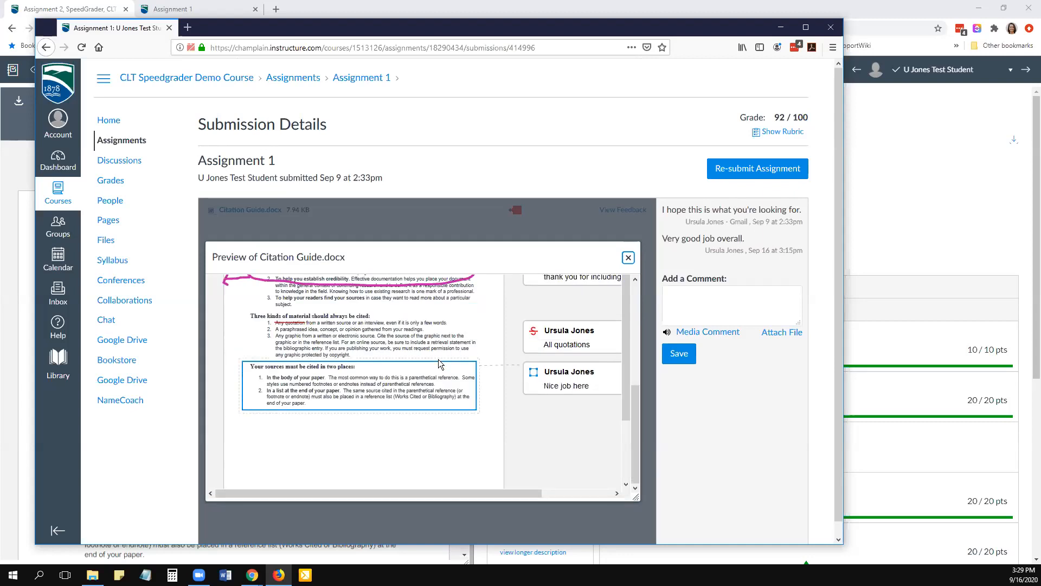
{"action": "scroll", "coordinate": [453, 331], "scroll_direction": "up", "scroll_amount": 3}
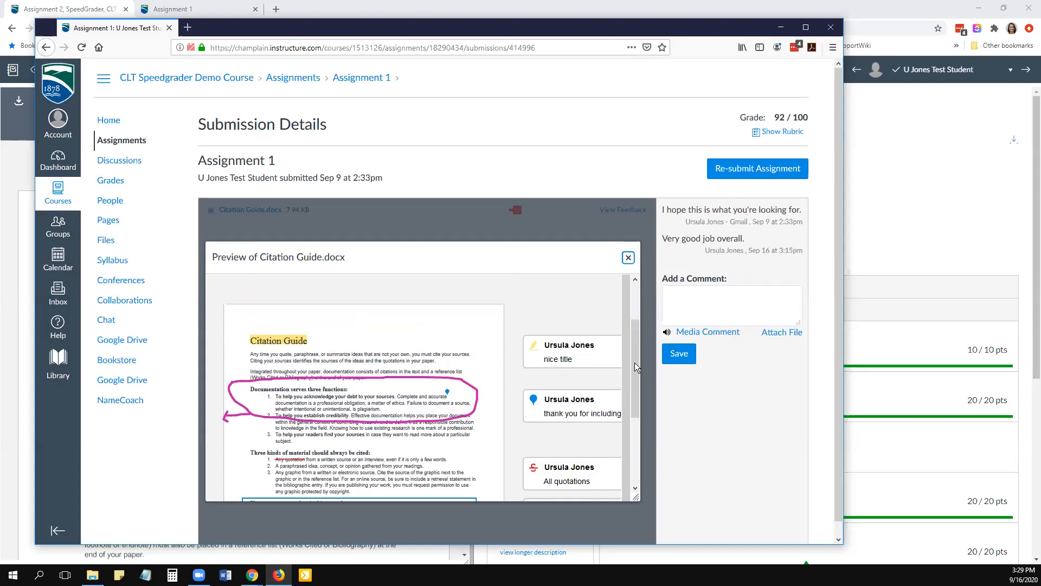
- Widen the browser window and reply "thanks" to the teacher's "nice title" annotation
{"action": "left_click", "coordinate": [589, 359]}
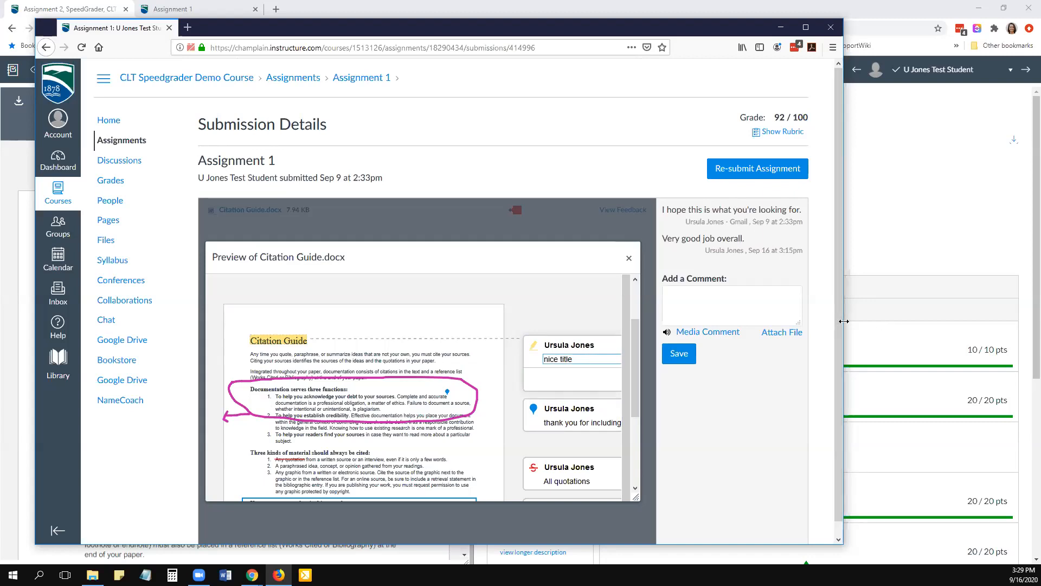
{"action": "left_click_drag", "start_coordinate": [843, 321], "coordinate": [973, 321]}
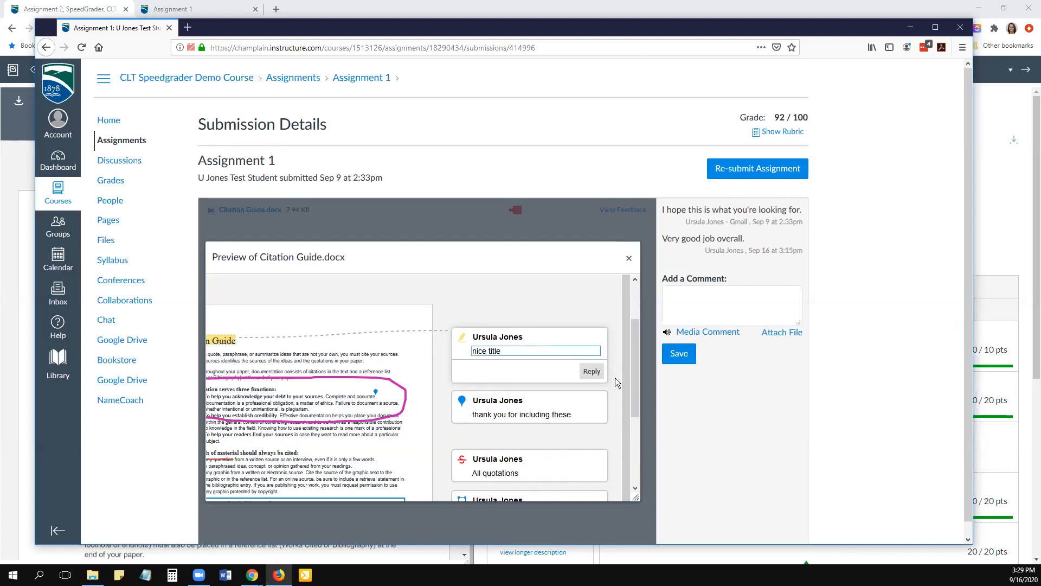
{"action": "type", "text": "thanks"}
{"action": "key", "text": "Return"}
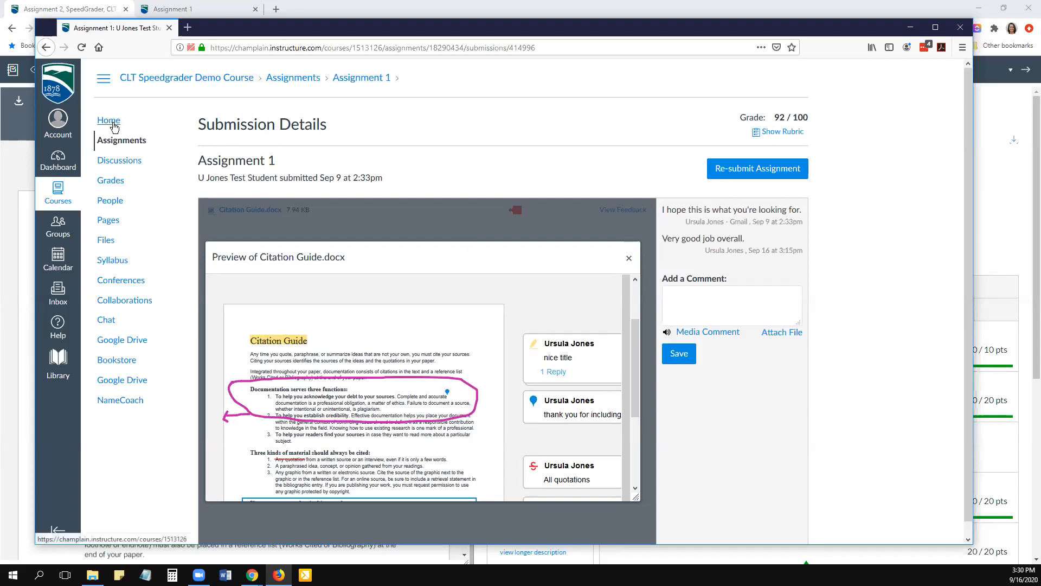
- Review the Assignment 1 comments and rubric on the student's Grades page, and return to SpeedGrader in Chrome
{"action": "left_click", "coordinate": [111, 182]}
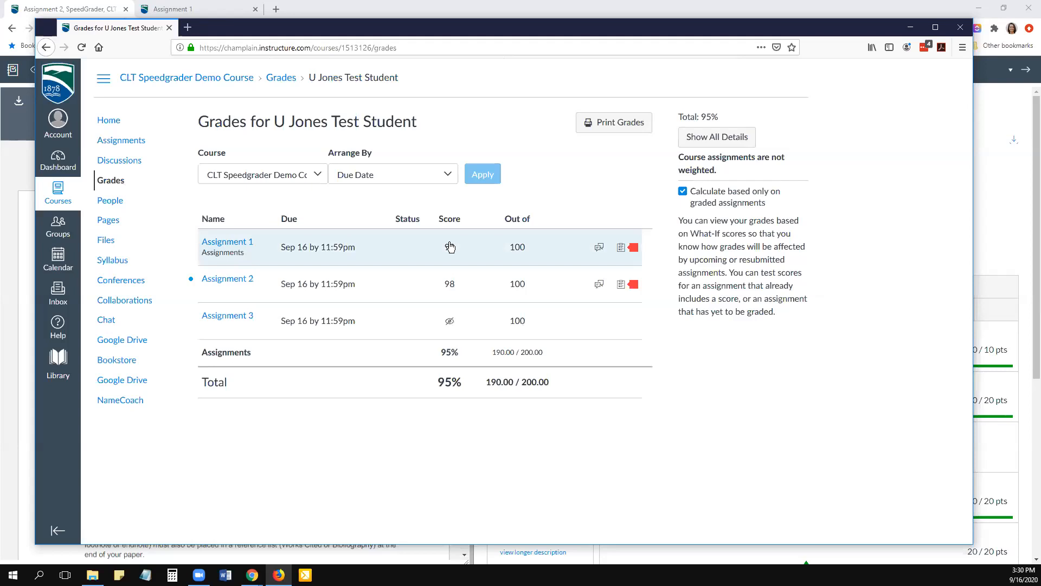
{"action": "left_click", "coordinate": [600, 248]}
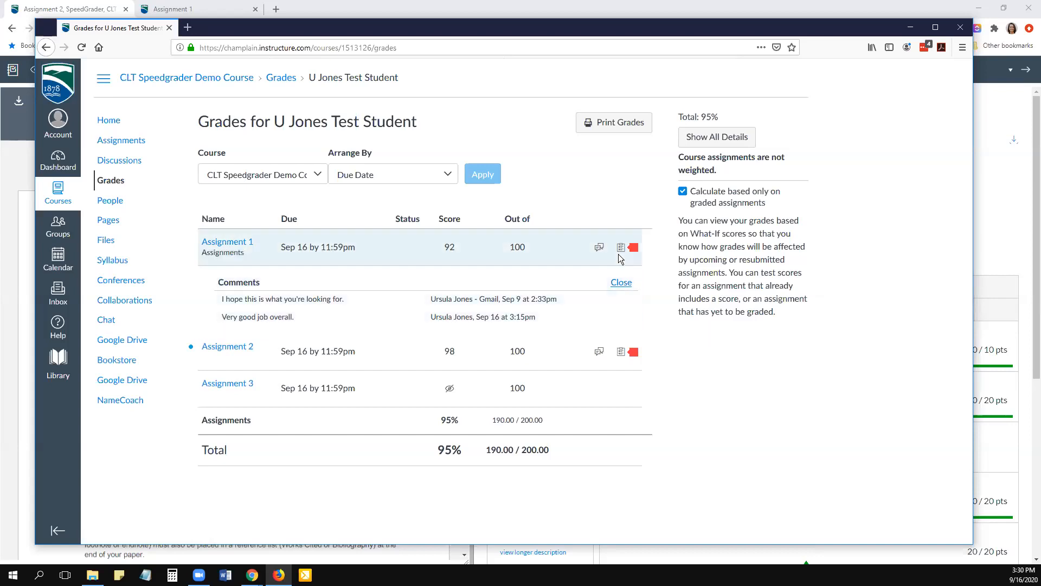
{"action": "left_click", "coordinate": [621, 247]}
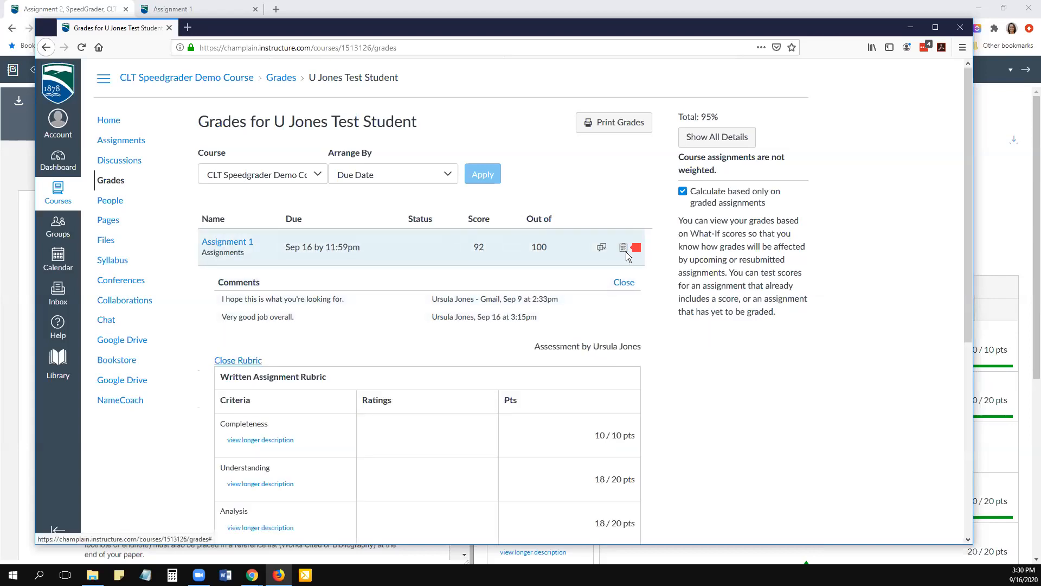
{"action": "scroll", "coordinate": [558, 404], "scroll_direction": "down", "scroll_amount": 4}
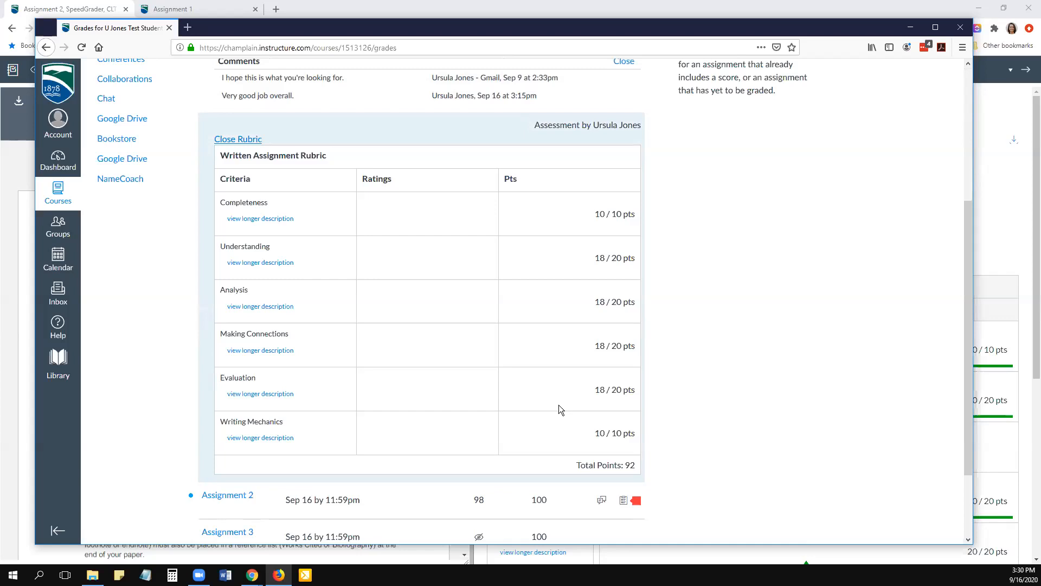
{"action": "scroll", "coordinate": [559, 404], "scroll_direction": "down", "scroll_amount": 2}
{"action": "scroll", "coordinate": [256, 334], "scroll_direction": "up", "scroll_amount": 5}
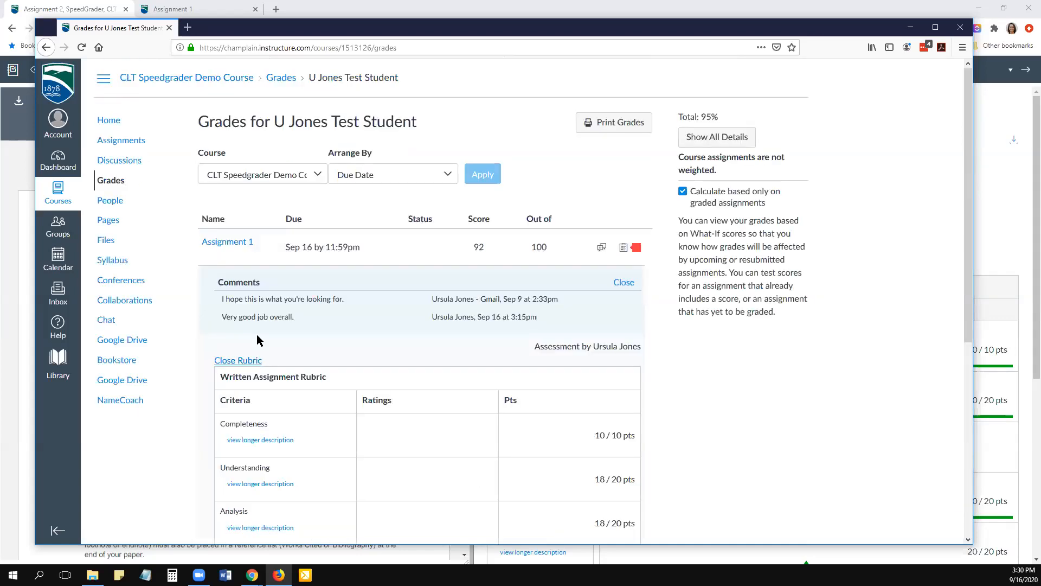
{"action": "left_click", "coordinate": [237, 360]}
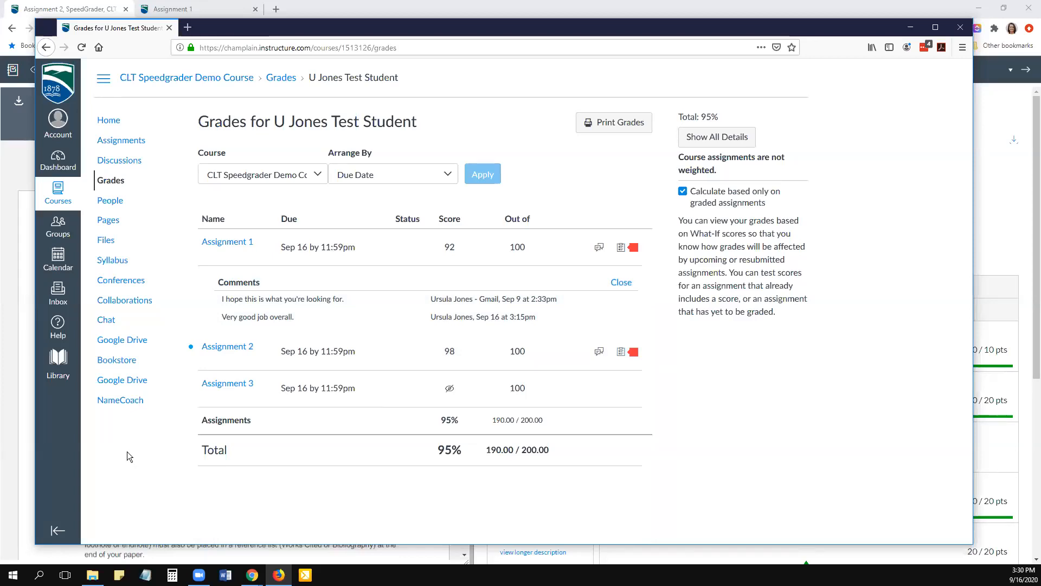
{"action": "left_click", "coordinate": [911, 28]}
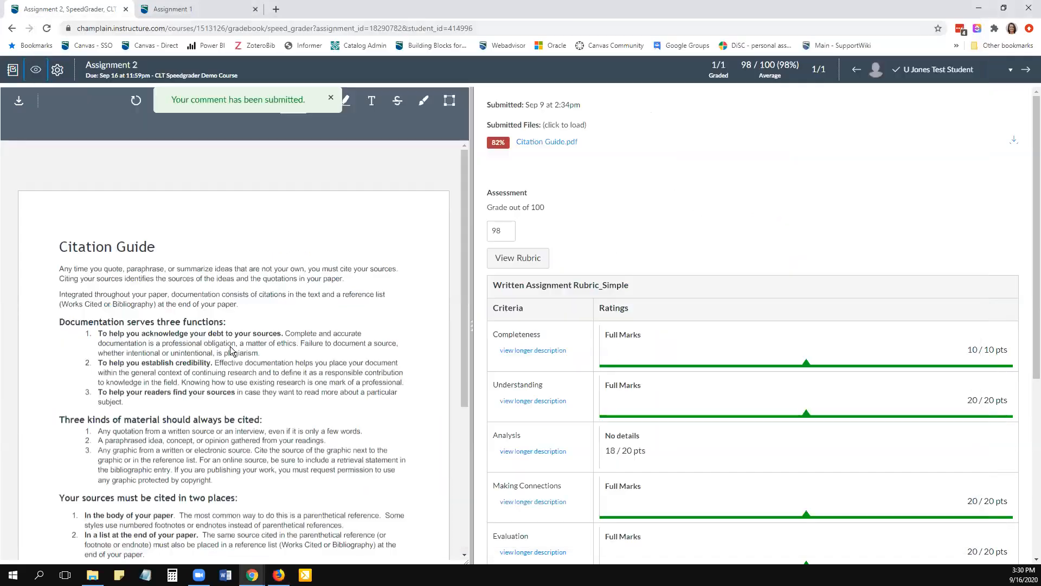
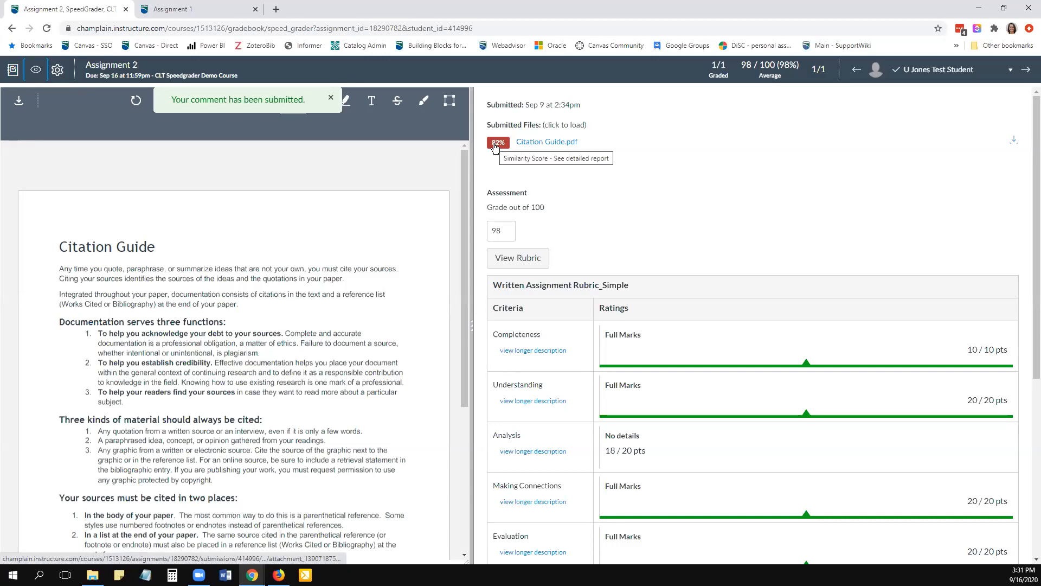
- Open the Turnitin similarity report for Citation Guide.pdf from the Assignment 2 submission and examine the overall similarity score
{"action": "left_click", "coordinate": [494, 144]}
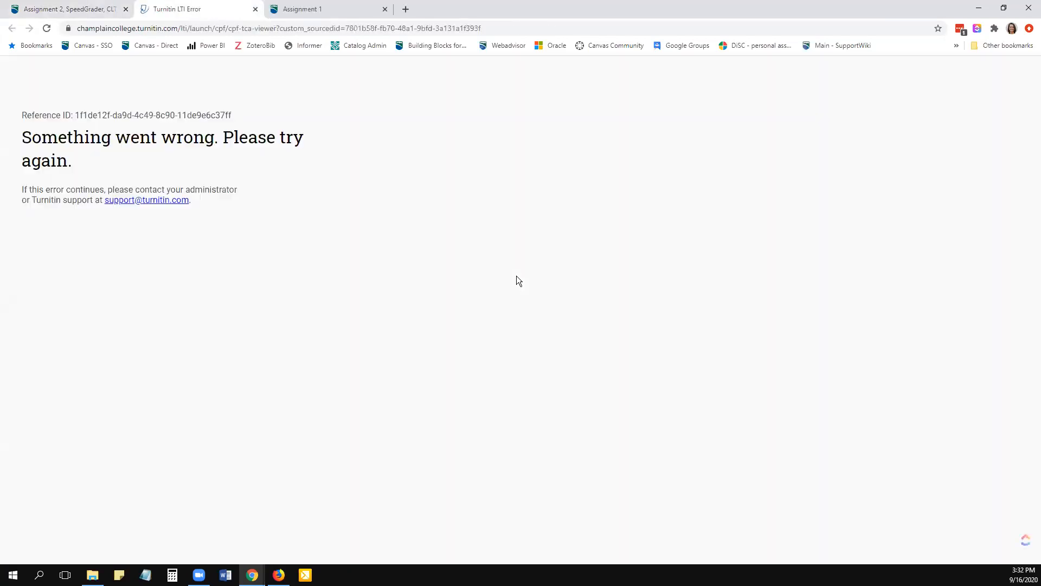
{"action": "left_click", "coordinate": [255, 10]}
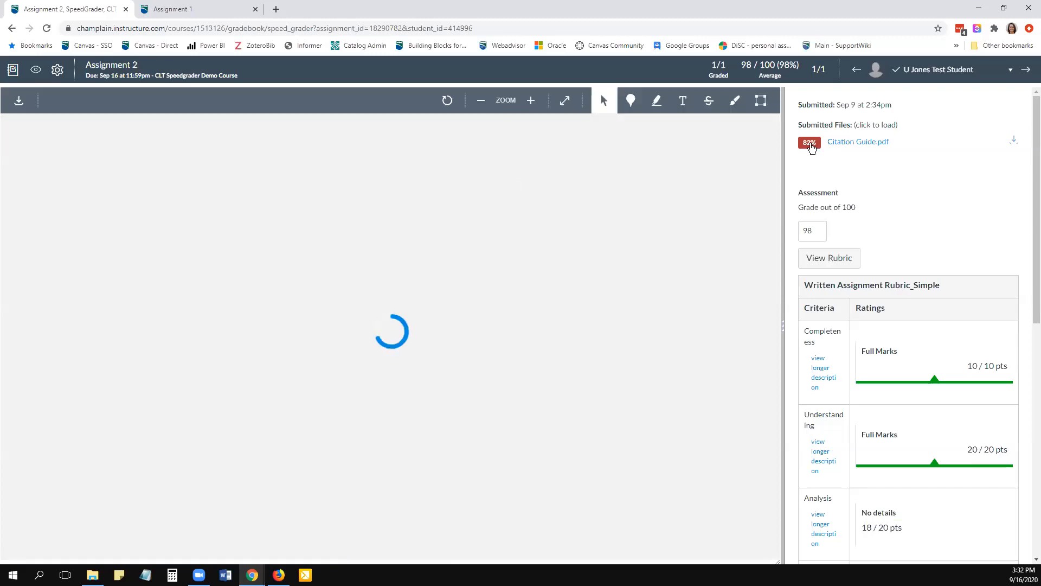
{"action": "left_click", "coordinate": [809, 143]}
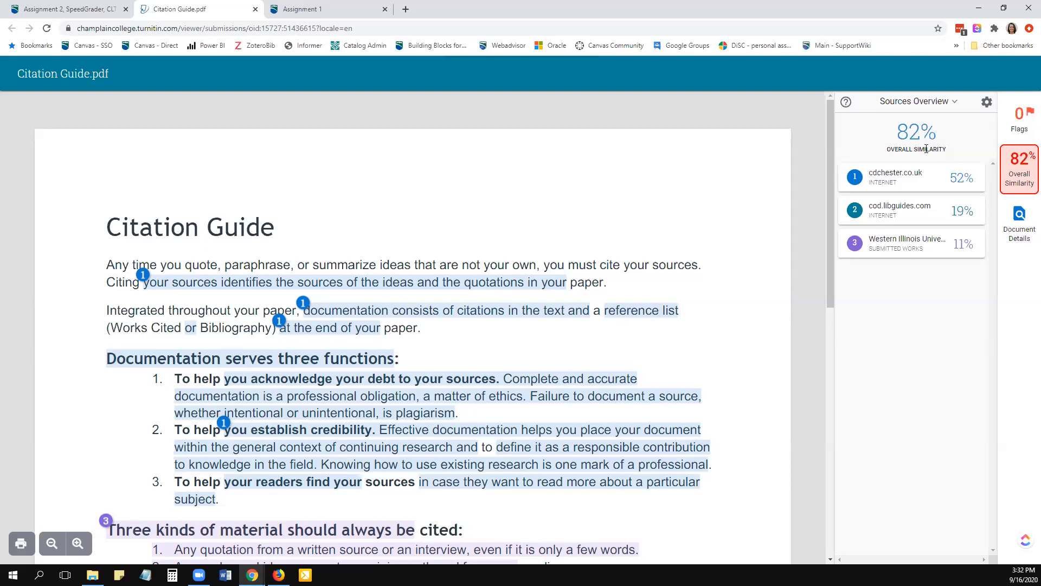
{"action": "left_click_drag", "start_coordinate": [941, 135], "coordinate": [893, 131]}
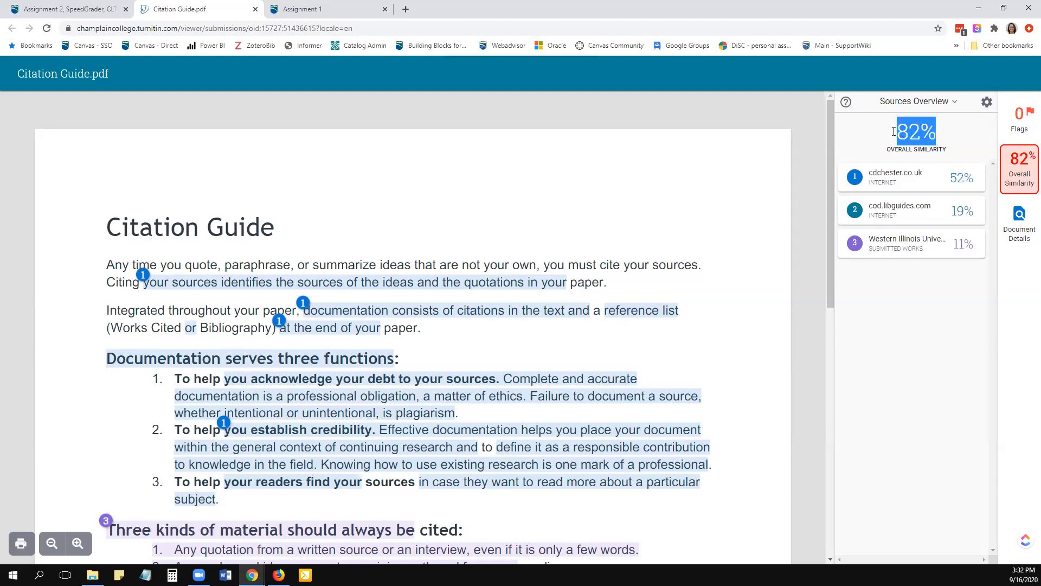
{"action": "left_click", "coordinate": [936, 132]}
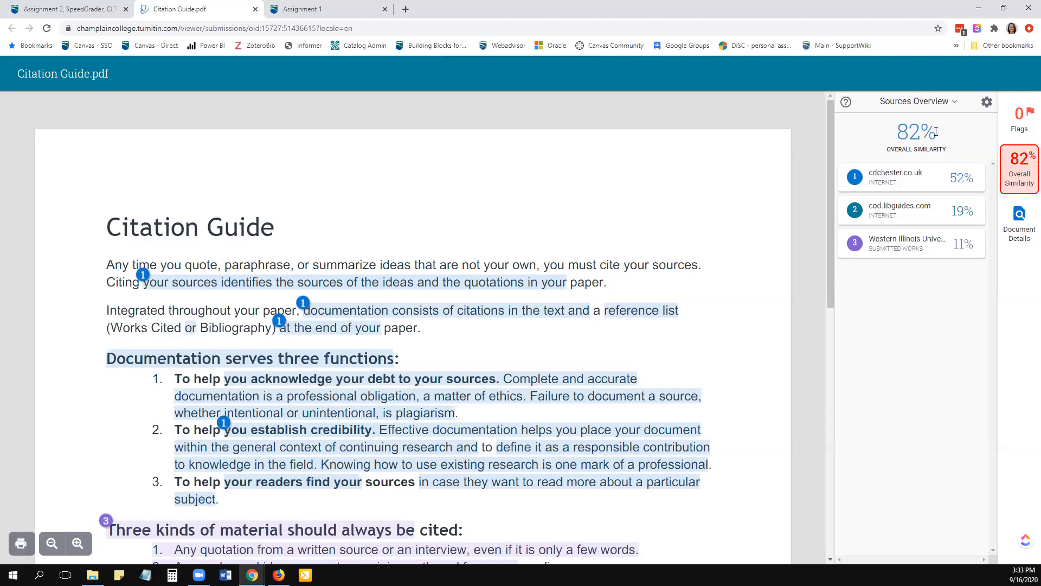
{"action": "left_click_drag", "start_coordinate": [938, 134], "coordinate": [892, 132]}
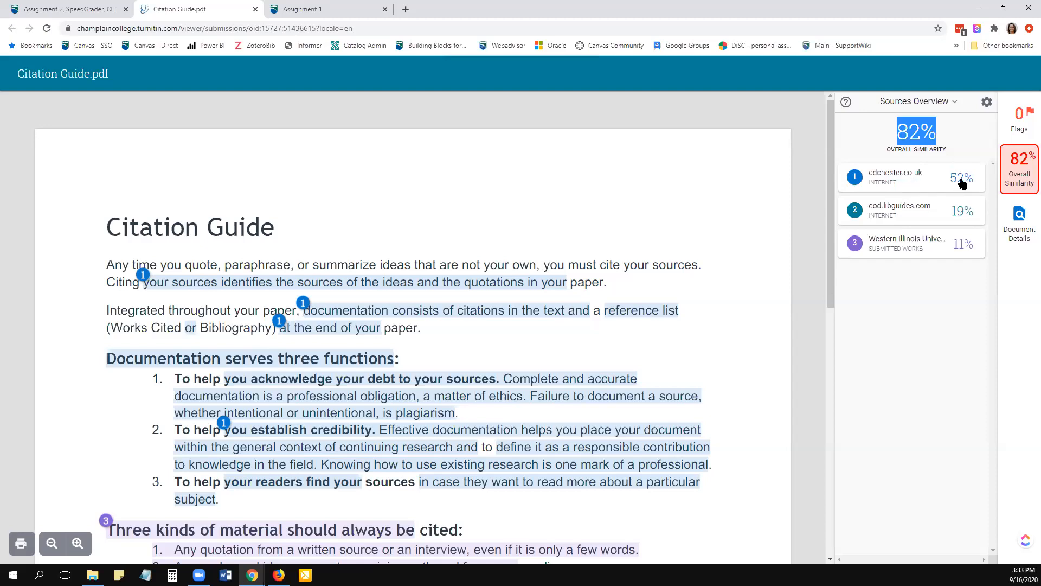
- Expand the cdchester.co.uk source, step through all its matched passages in the report, and collapse the source
{"action": "left_click", "coordinate": [916, 176]}
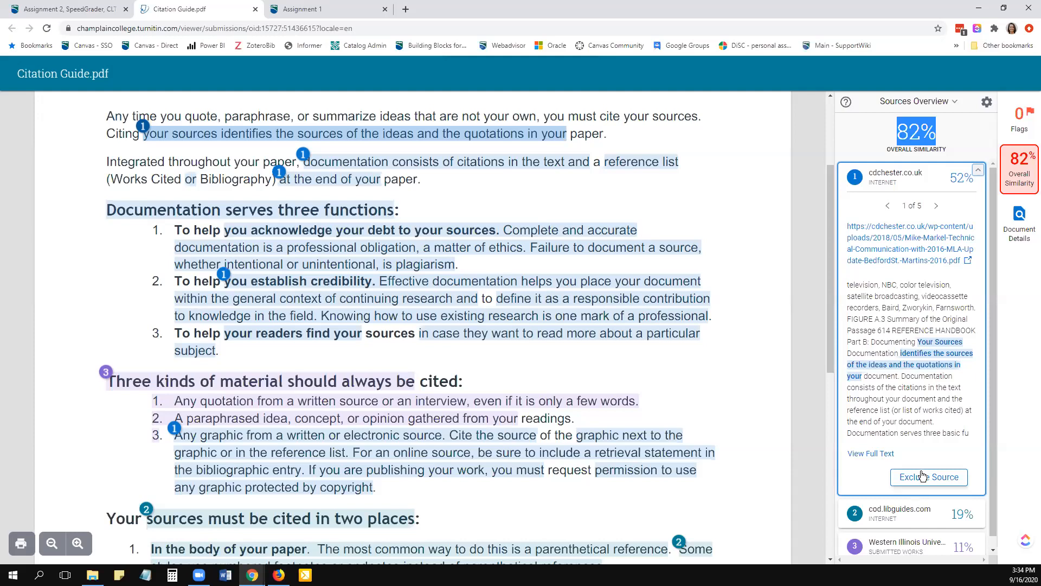
{"action": "left_click", "coordinate": [934, 207]}
{"action": "left_click", "coordinate": [934, 207]}
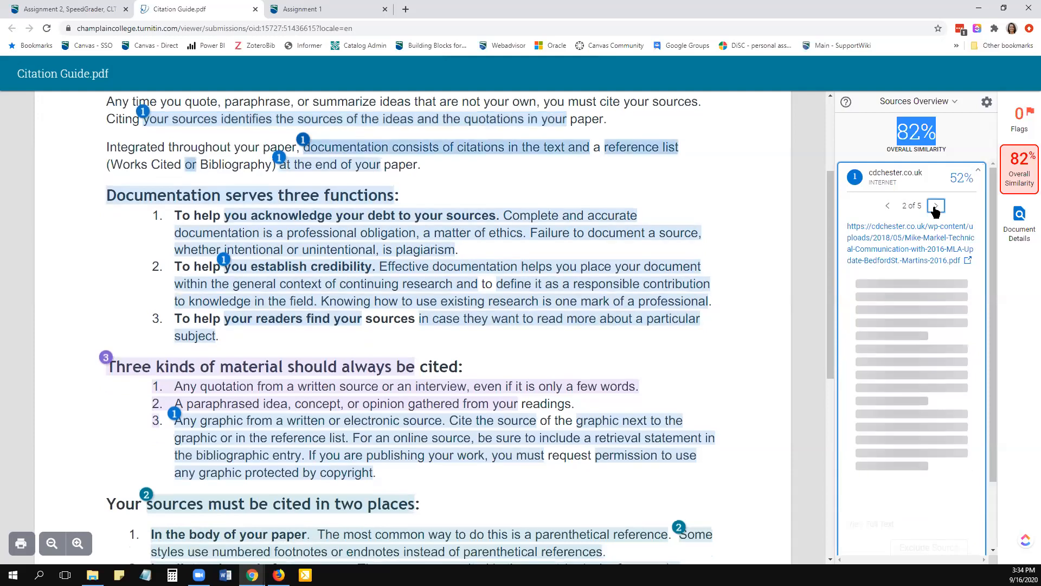
{"action": "left_click", "coordinate": [935, 207]}
{"action": "left_click", "coordinate": [934, 207]}
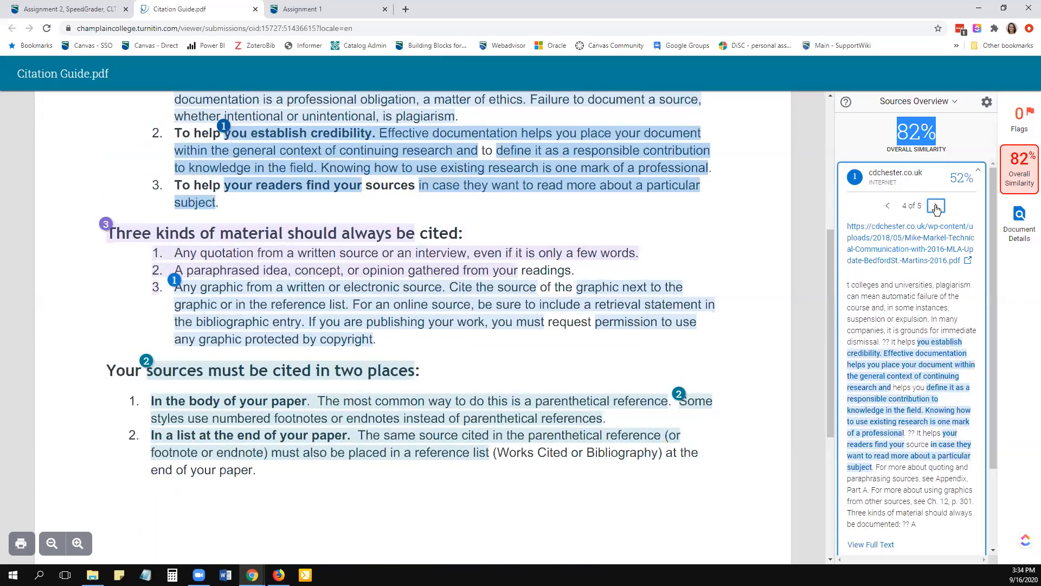
{"action": "left_click", "coordinate": [936, 207]}
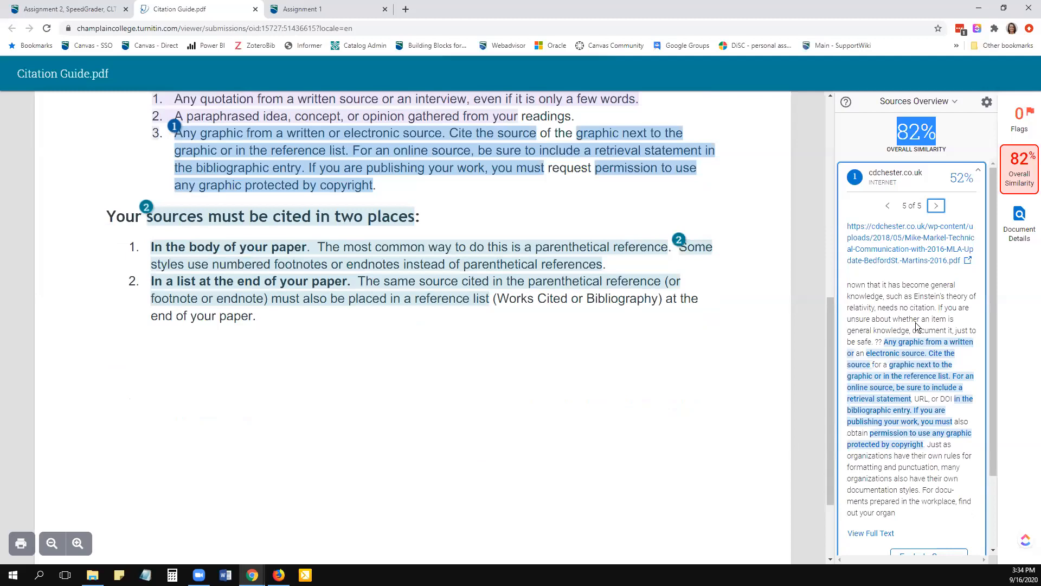
{"action": "scroll", "coordinate": [909, 471], "scroll_direction": "down", "scroll_amount": 2}
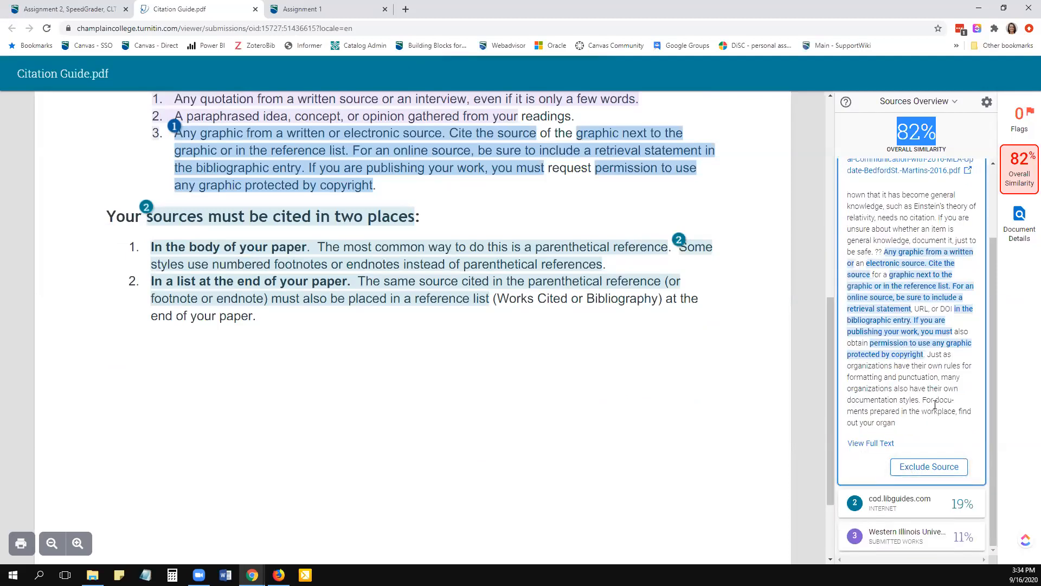
{"action": "scroll", "coordinate": [933, 401], "scroll_direction": "up", "scroll_amount": 2}
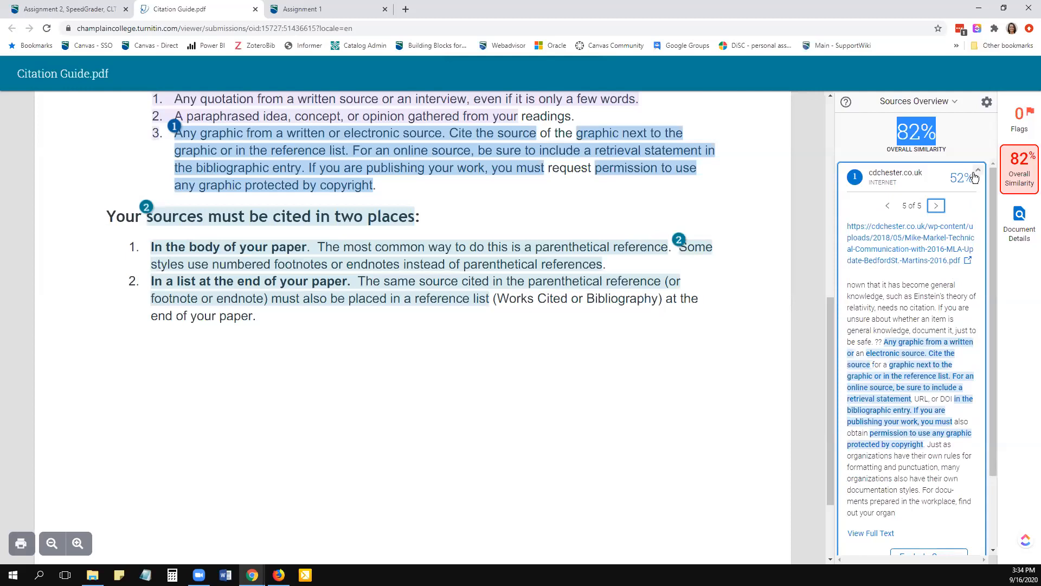
{"action": "left_click", "coordinate": [977, 174]}
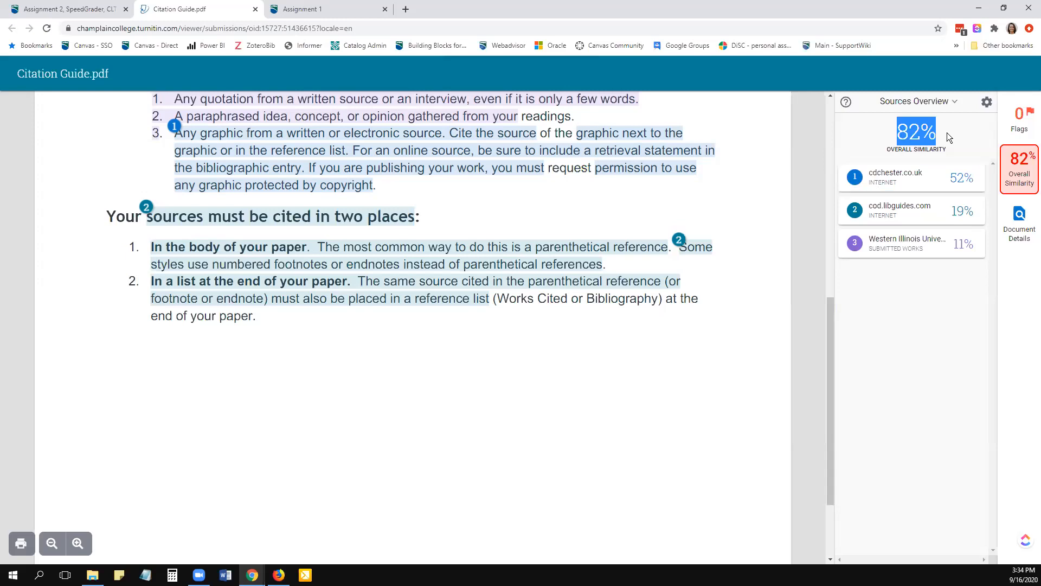
- Go back to the start of the report document, return to Assignment 2 in SpeedGrader, and widen the grading pane
{"action": "left_click", "coordinate": [913, 130]}
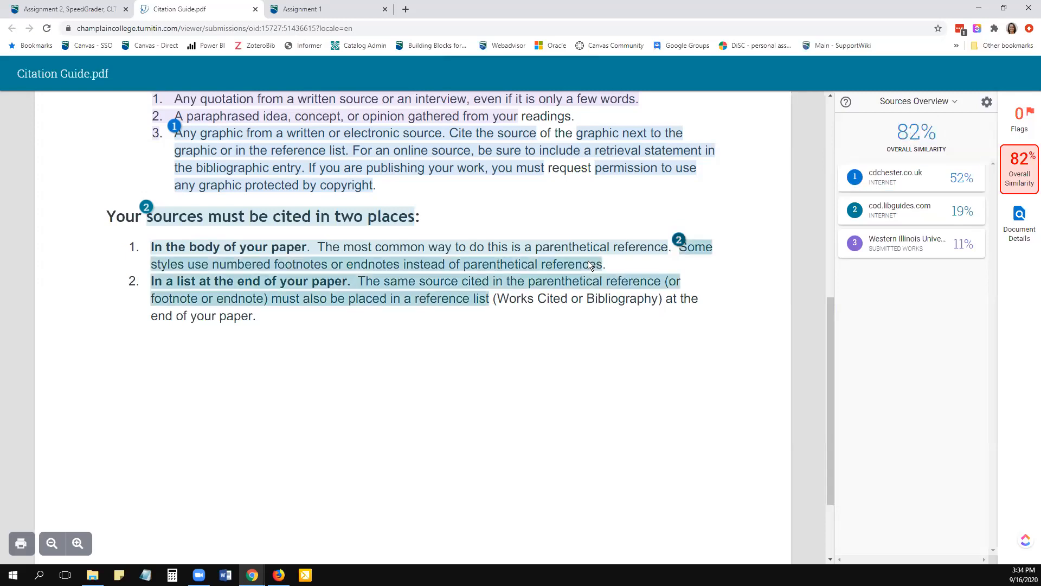
{"action": "scroll", "coordinate": [588, 261], "scroll_direction": "up", "scroll_amount": 10}
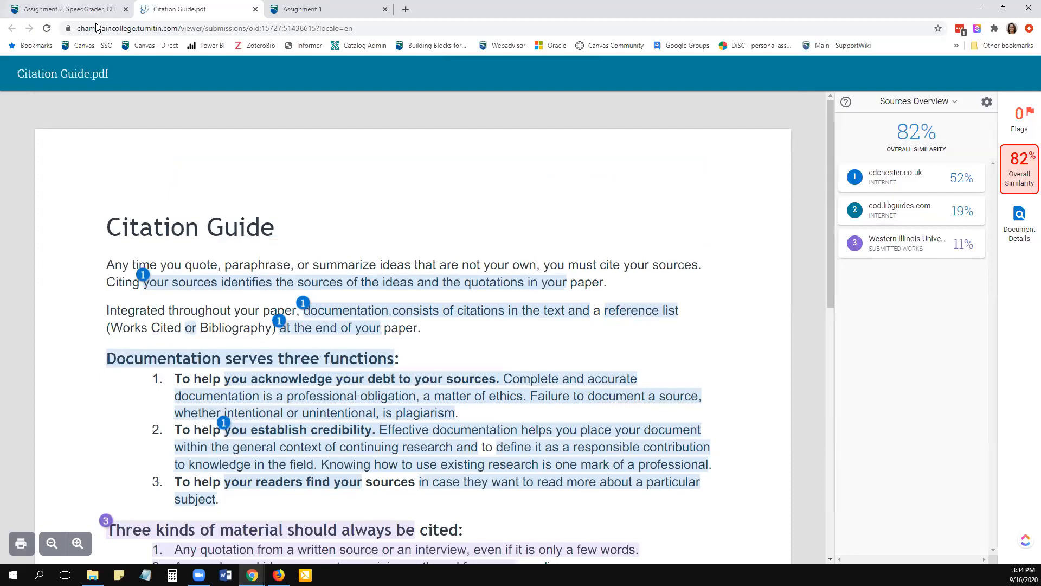
{"action": "left_click", "coordinate": [64, 9]}
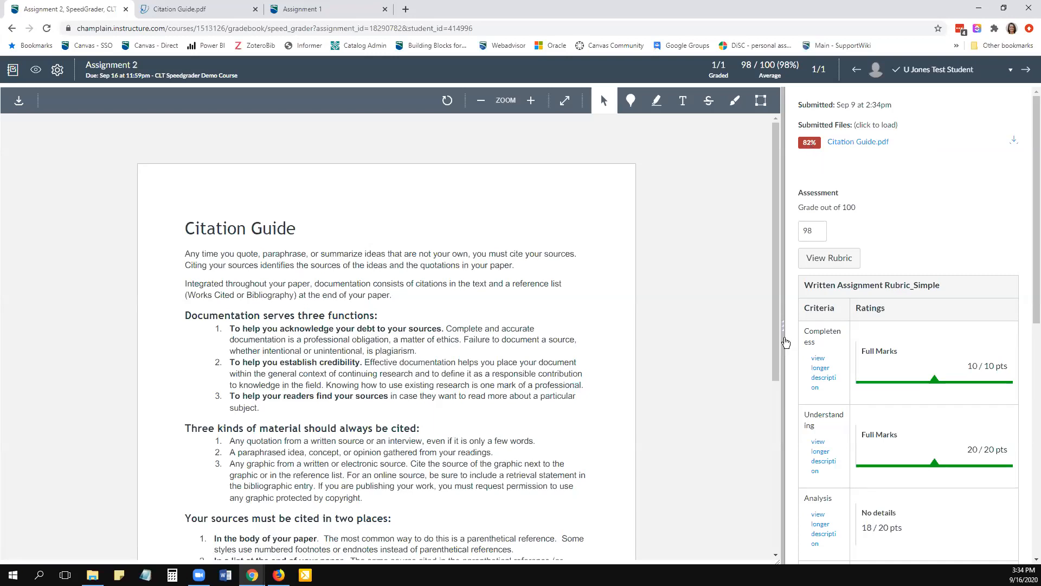
{"action": "left_click_drag", "start_coordinate": [783, 330], "coordinate": [711, 329]}
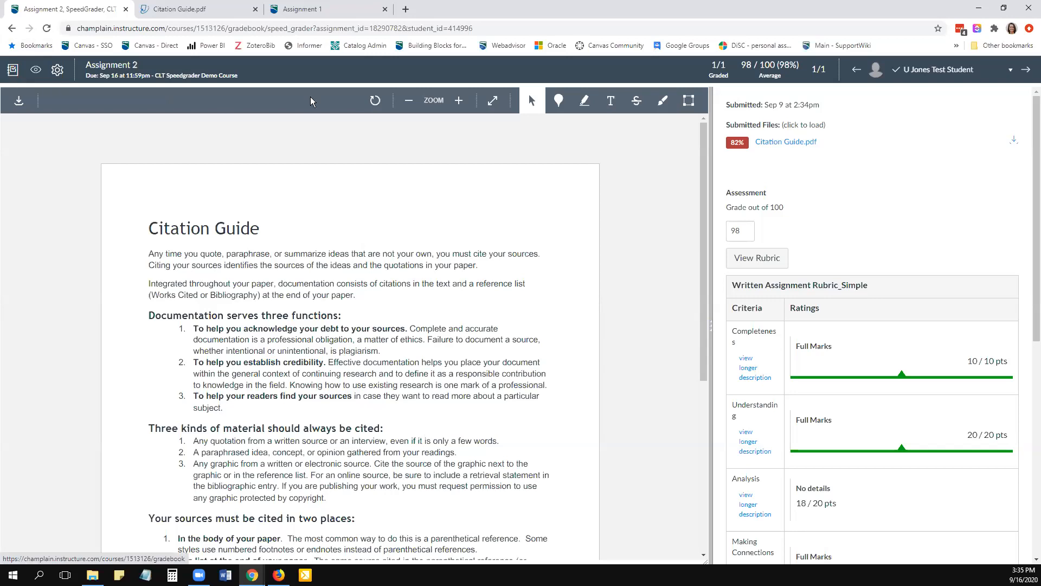
- Go to the CLT Speedgrader Demo Course assignments and open Assignment 3 for editing
{"action": "left_click", "coordinate": [207, 76]}
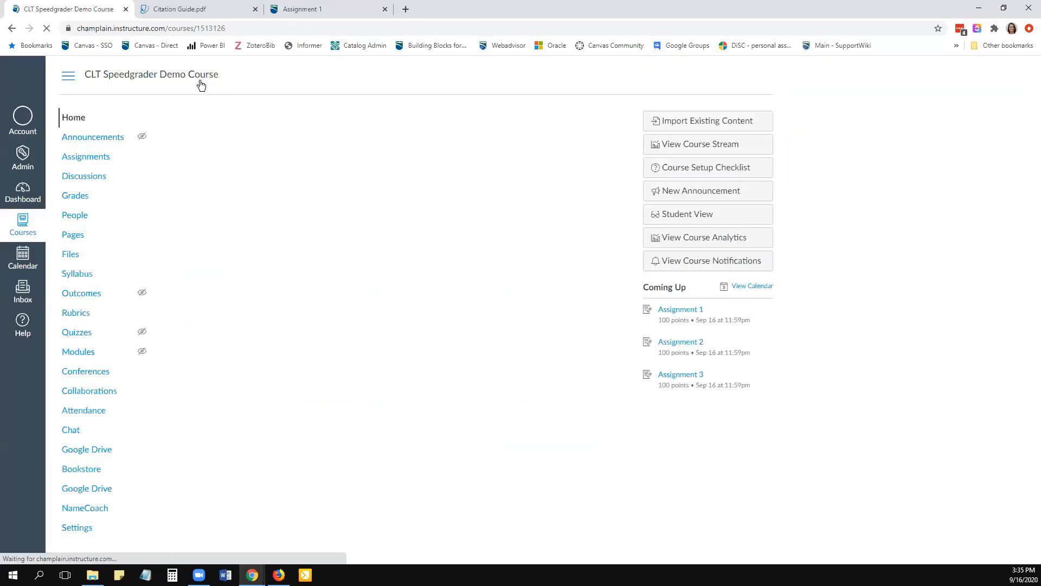
{"action": "left_click", "coordinate": [83, 157]}
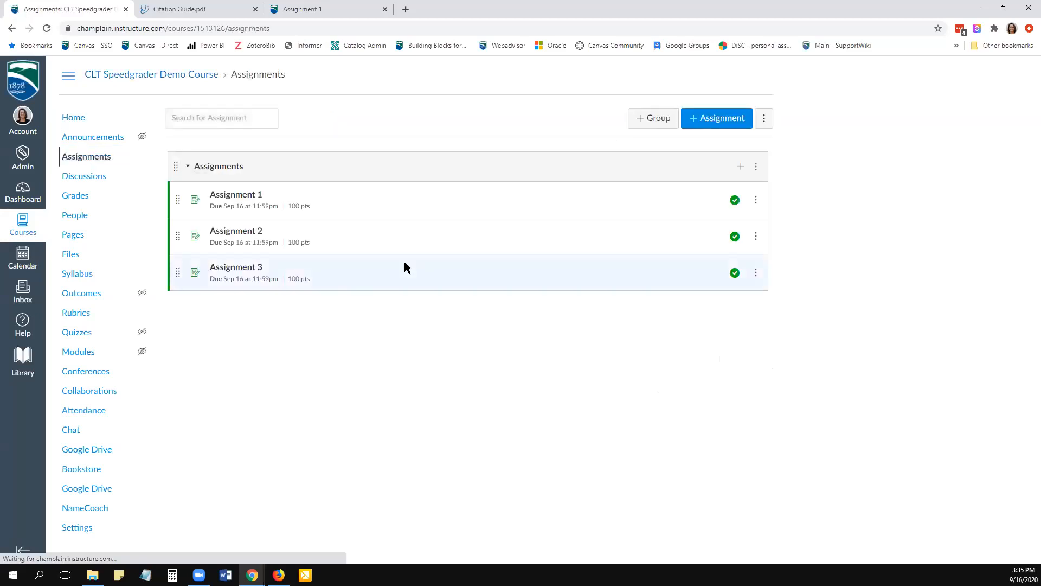
{"action": "left_click", "coordinate": [241, 268]}
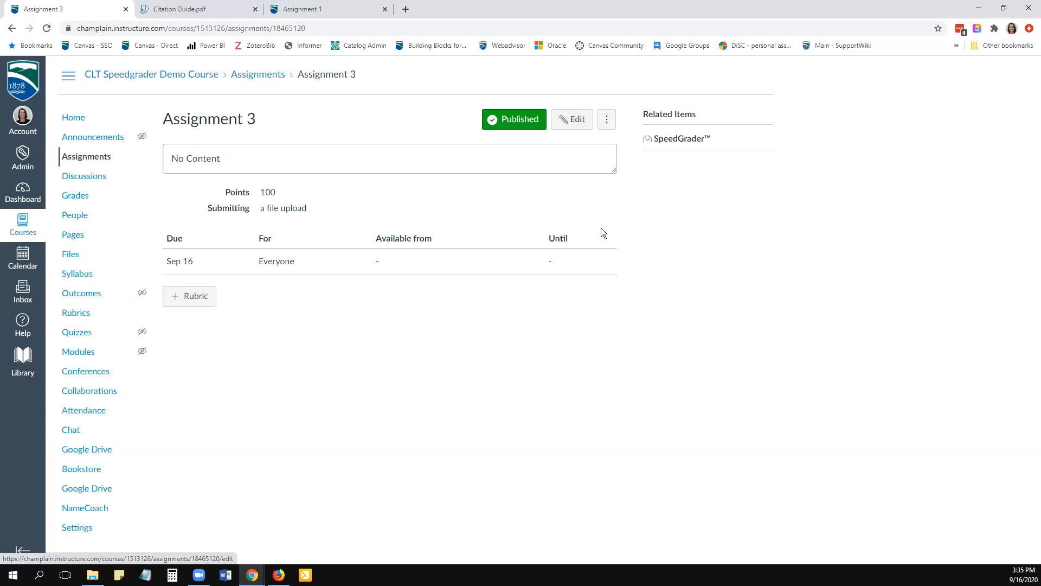
{"action": "left_click", "coordinate": [578, 124]}
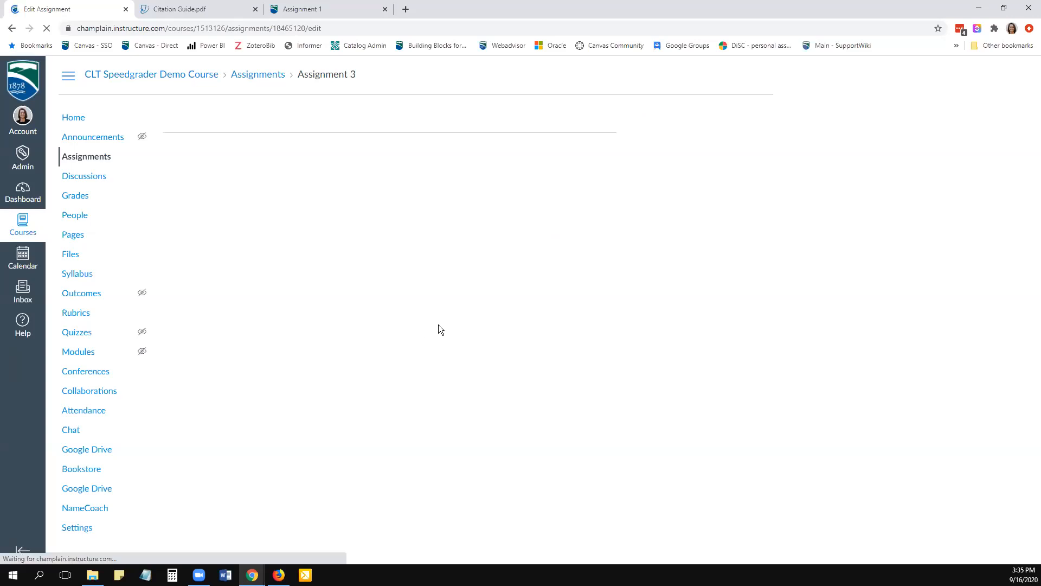
- Check the Online submission type settings, toggling File Uploads off and back on to compare the availability of Plagiarism Review
{"action": "scroll", "coordinate": [581, 325], "scroll_direction": "down", "scroll_amount": 2}
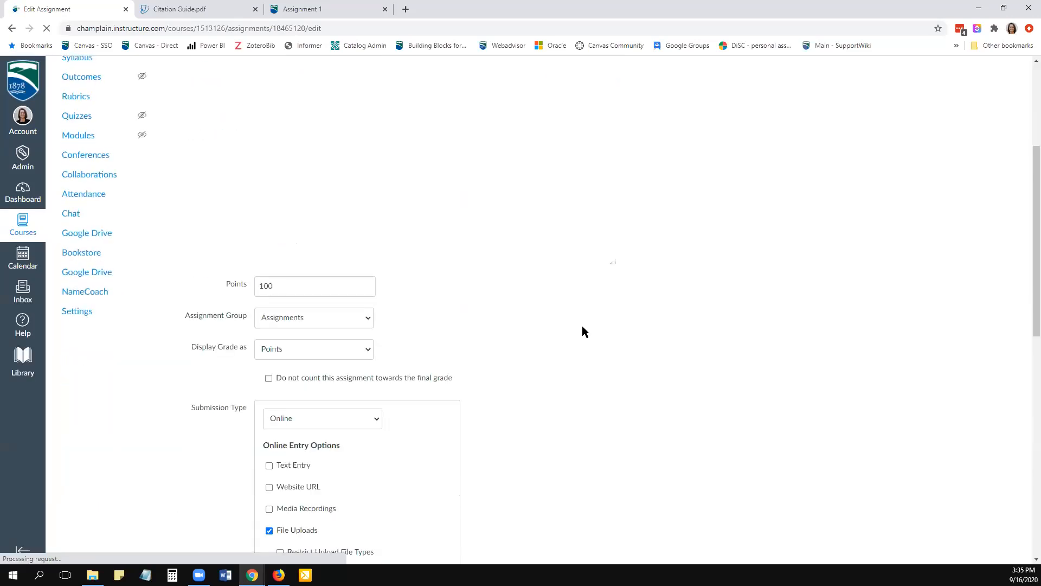
{"action": "scroll", "coordinate": [583, 326], "scroll_direction": "down", "scroll_amount": 8}
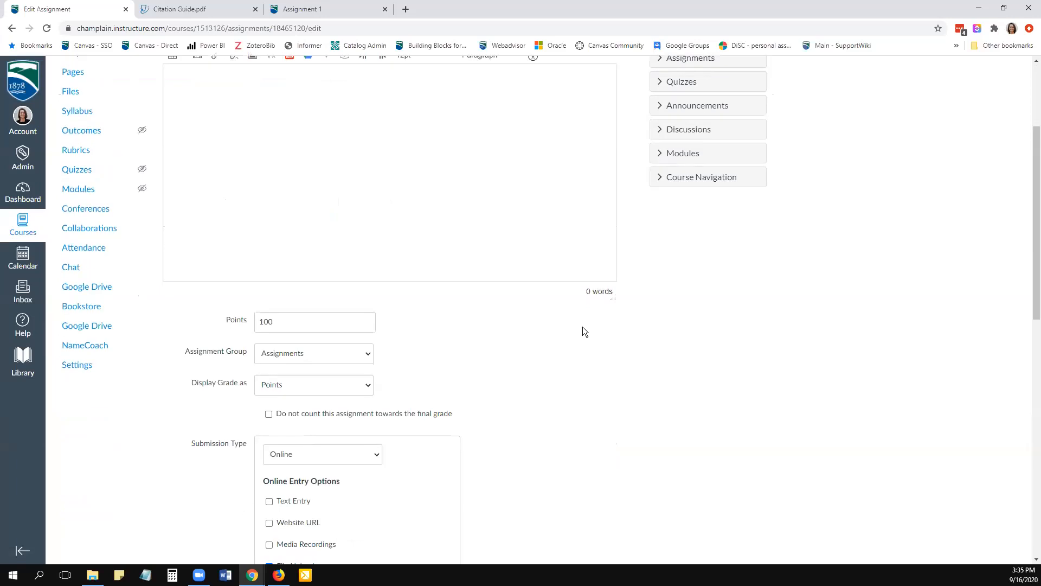
{"action": "scroll", "coordinate": [583, 326], "scroll_direction": "up", "scroll_amount": 1}
{"action": "scroll", "coordinate": [565, 326], "scroll_direction": "down", "scroll_amount": 1}
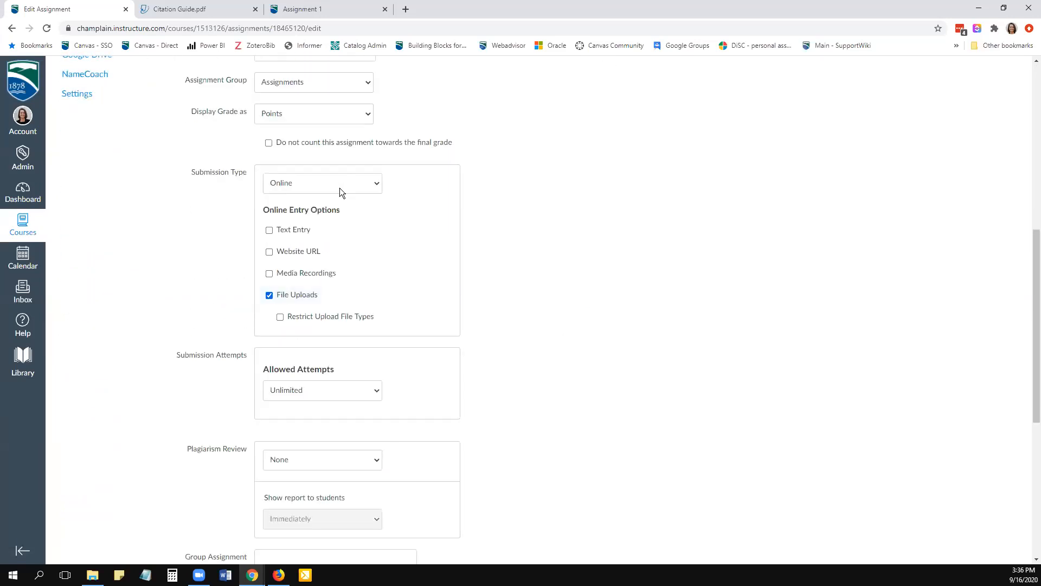
{"action": "left_click", "coordinate": [340, 183]}
{"action": "left_click", "coordinate": [339, 183]}
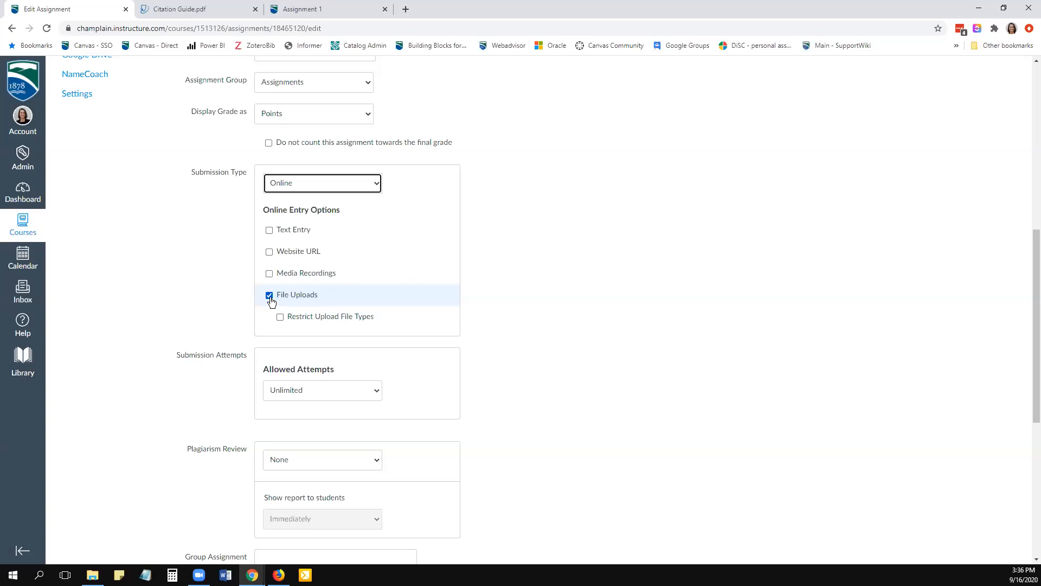
{"action": "scroll", "coordinate": [325, 409], "scroll_direction": "down", "scroll_amount": 2}
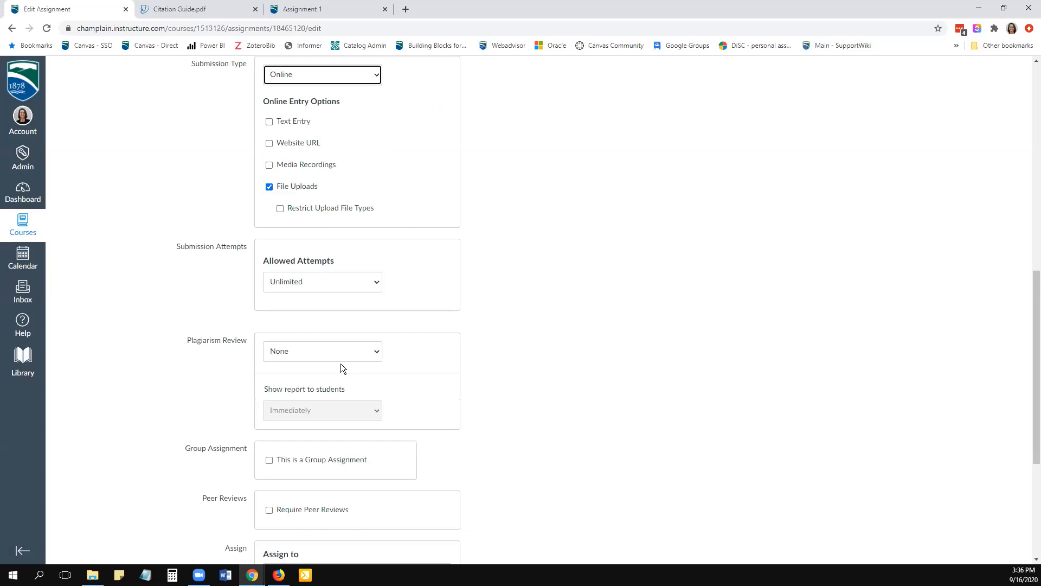
{"action": "scroll", "coordinate": [325, 315], "scroll_direction": "up", "scroll_amount": 1}
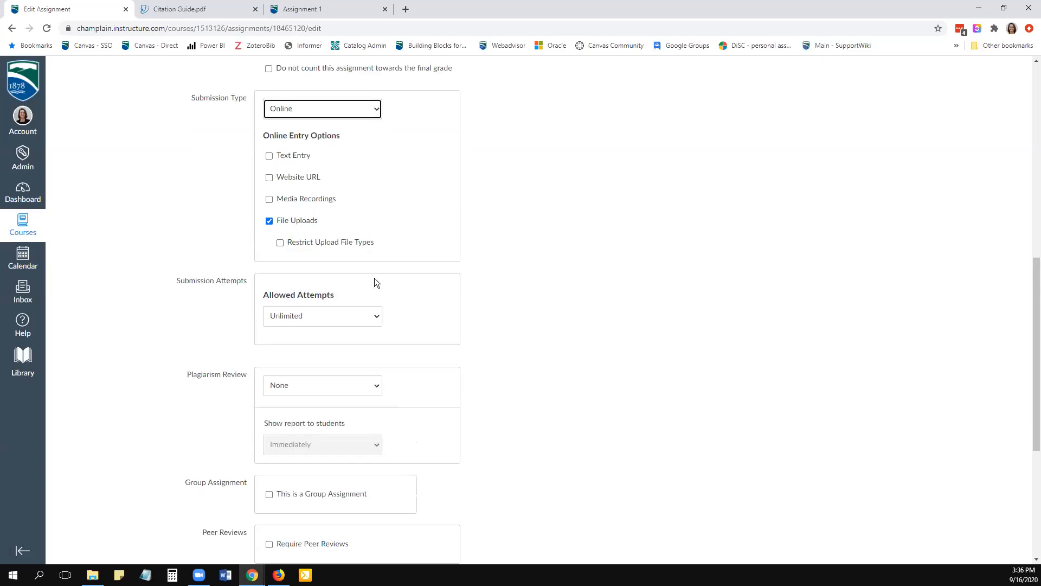
{"action": "scroll", "coordinate": [374, 278], "scroll_direction": "down", "scroll_amount": 2}
{"action": "left_click", "coordinate": [269, 137]}
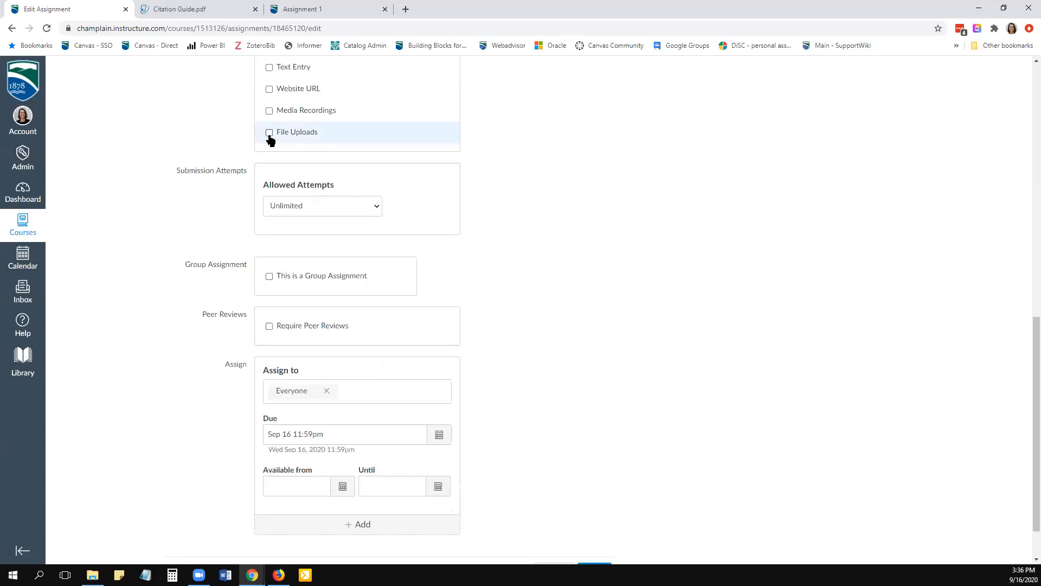
{"action": "left_click", "coordinate": [270, 135]}
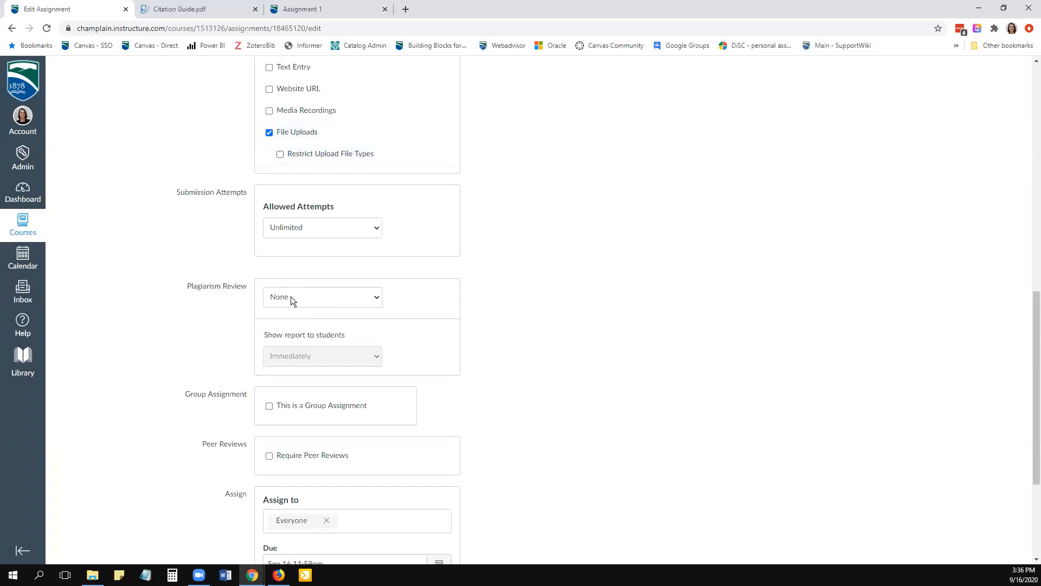
- Set Plagiarism Review to Turnitin Originality and exclude Bibliography and Quotes from the similarity reports
{"action": "left_click", "coordinate": [296, 297]}
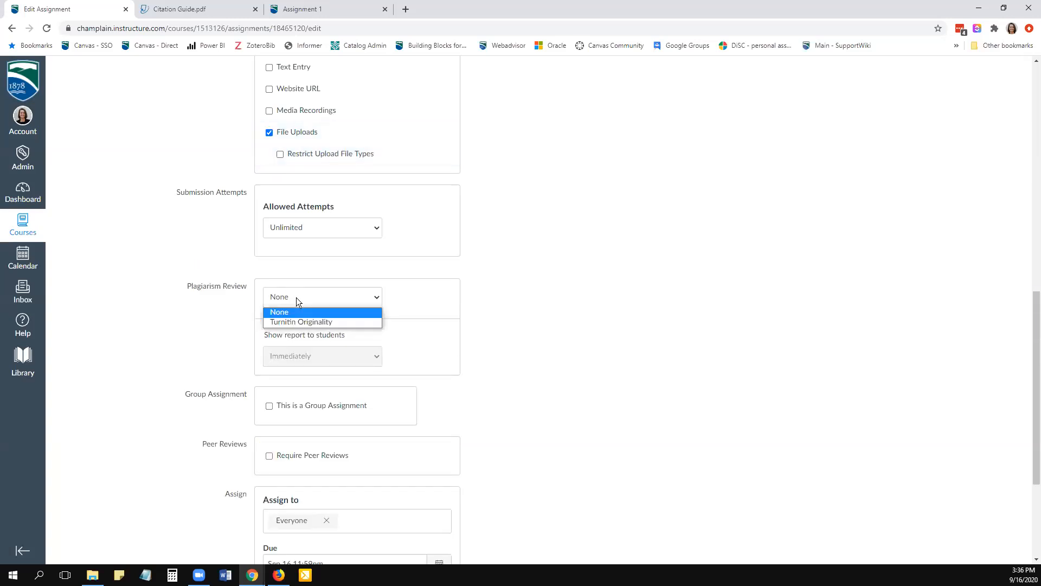
{"action": "left_click", "coordinate": [296, 321]}
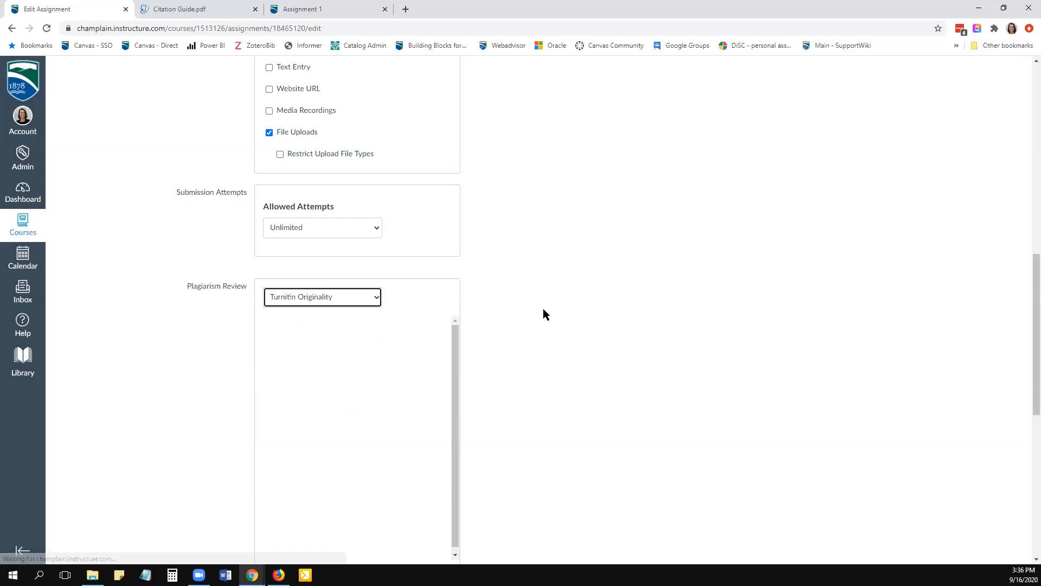
{"action": "scroll", "coordinate": [623, 314], "scroll_direction": "down", "scroll_amount": 1}
{"action": "scroll", "coordinate": [622, 314], "scroll_direction": "down", "scroll_amount": 3}
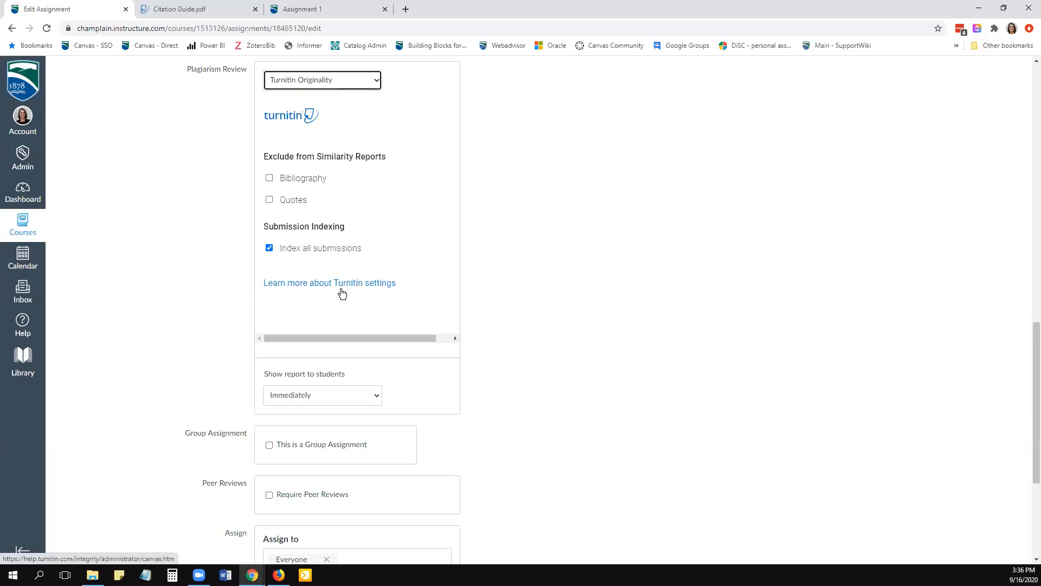
{"action": "scroll", "coordinate": [342, 292], "scroll_direction": "up", "scroll_amount": 1}
{"action": "left_click", "coordinate": [268, 232]}
{"action": "left_click", "coordinate": [269, 253]}
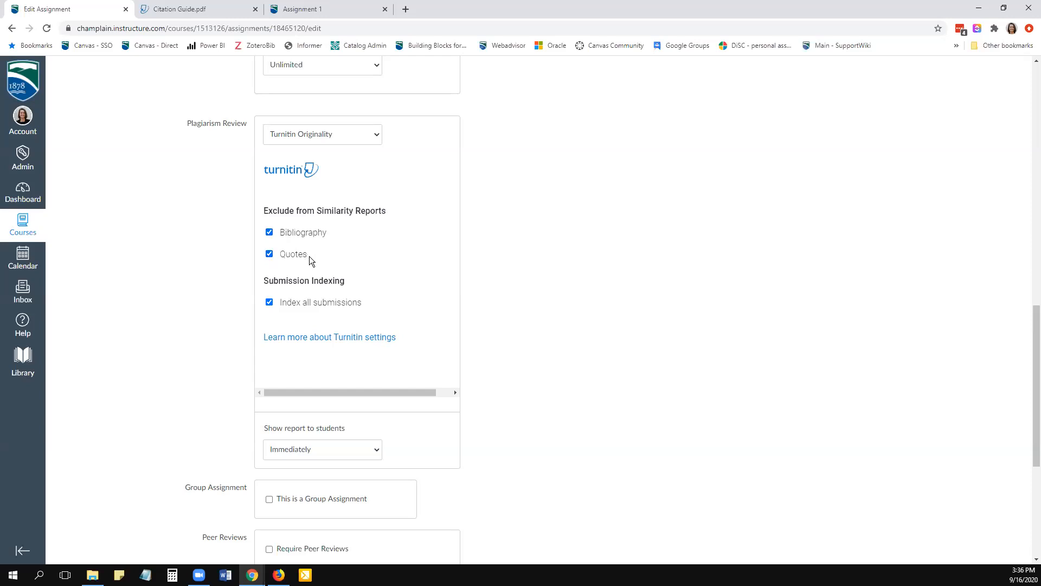
{"action": "left_click_drag", "start_coordinate": [323, 390], "coordinate": [548, 386]}
- Keep the similarity report shown to students Immediately and save the Assignment 3 settings
{"action": "scroll", "coordinate": [548, 390], "scroll_direction": "down", "scroll_amount": 2}
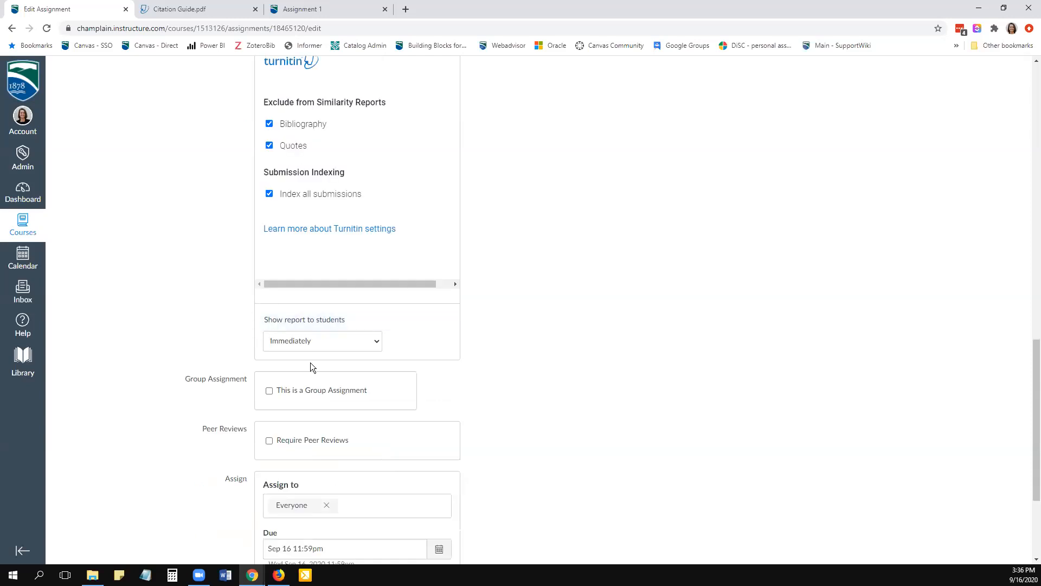
{"action": "left_click", "coordinate": [320, 347]}
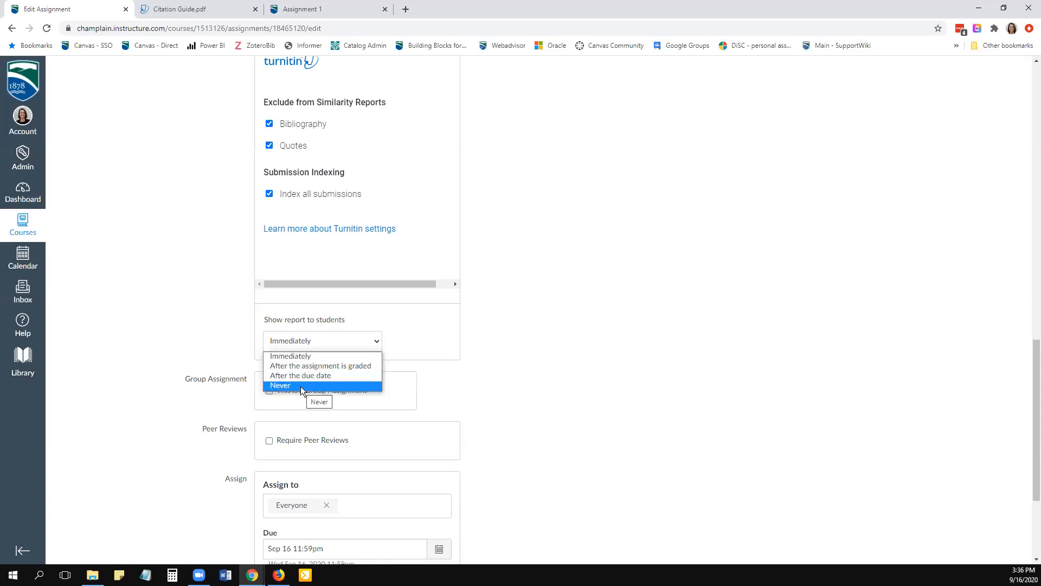
{"action": "left_click", "coordinate": [301, 356]}
{"action": "scroll", "coordinate": [532, 359], "scroll_direction": "down", "scroll_amount": 3}
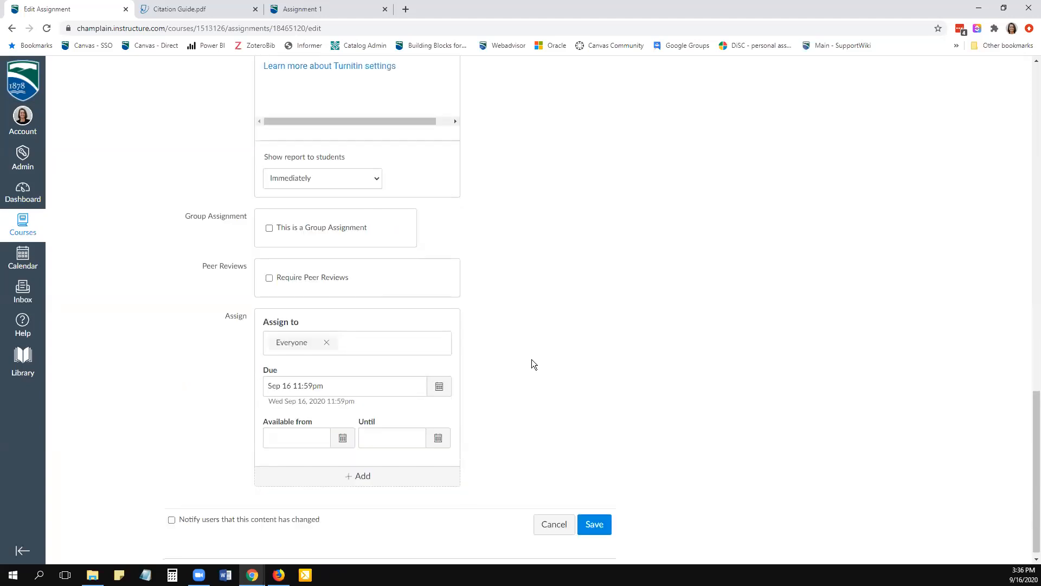
{"action": "scroll", "coordinate": [531, 364], "scroll_direction": "down", "scroll_amount": 1}
{"action": "left_click", "coordinate": [606, 517]}
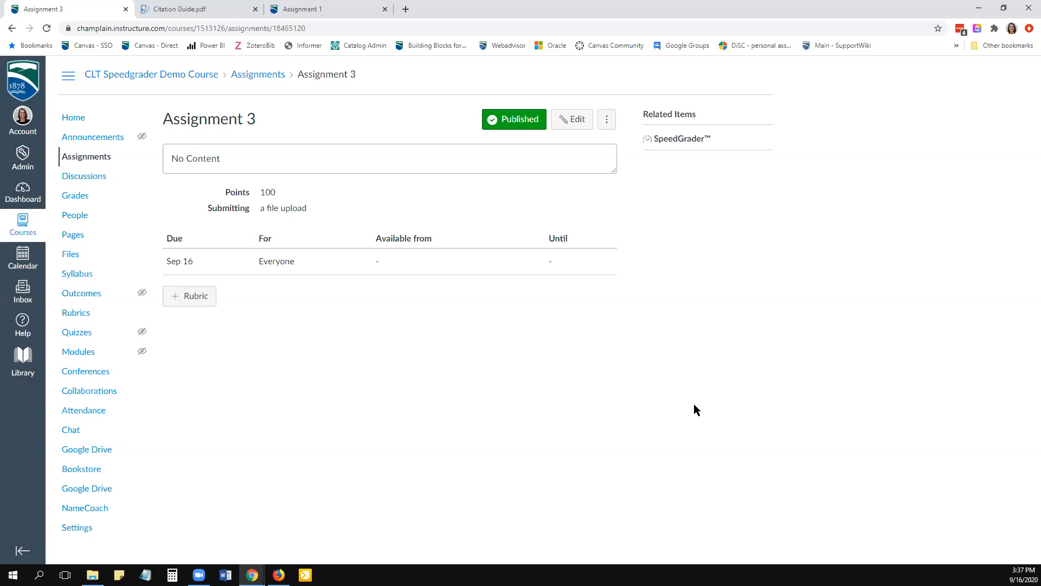
- Start a rubric for Assignment 3 and give its first criterion the long description "more here"
{"action": "left_click", "coordinate": [196, 303]}
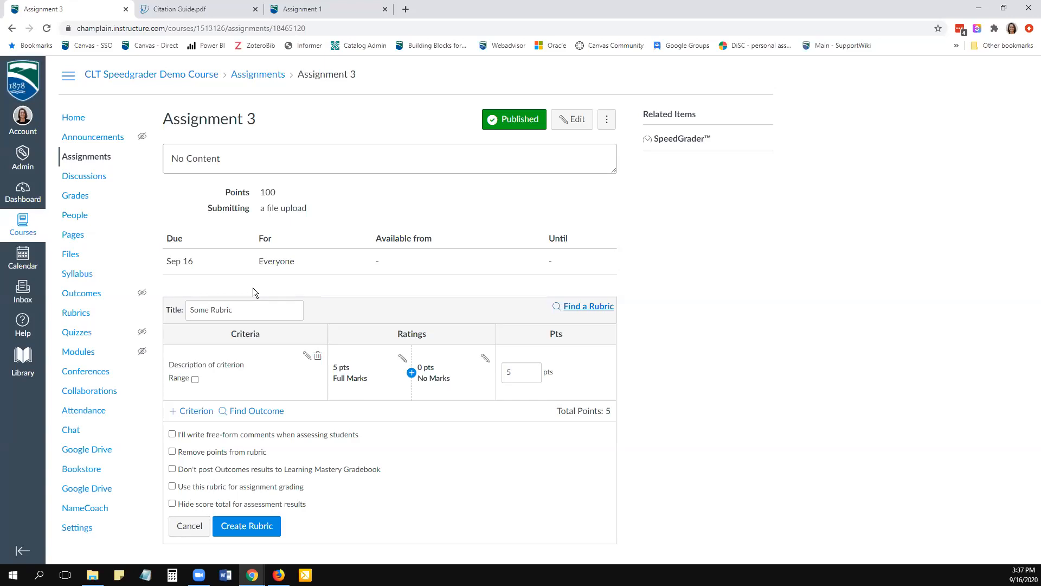
{"action": "left_click", "coordinate": [241, 307]}
{"action": "left_click", "coordinate": [202, 366]}
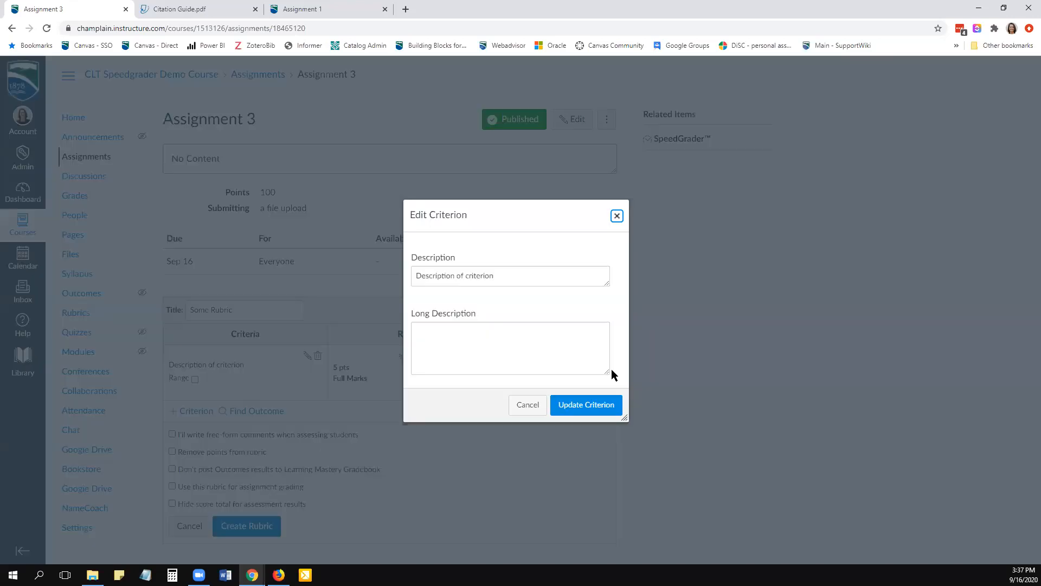
{"action": "triple_click", "coordinate": [499, 276]}
{"action": "left_click", "coordinate": [492, 333]}
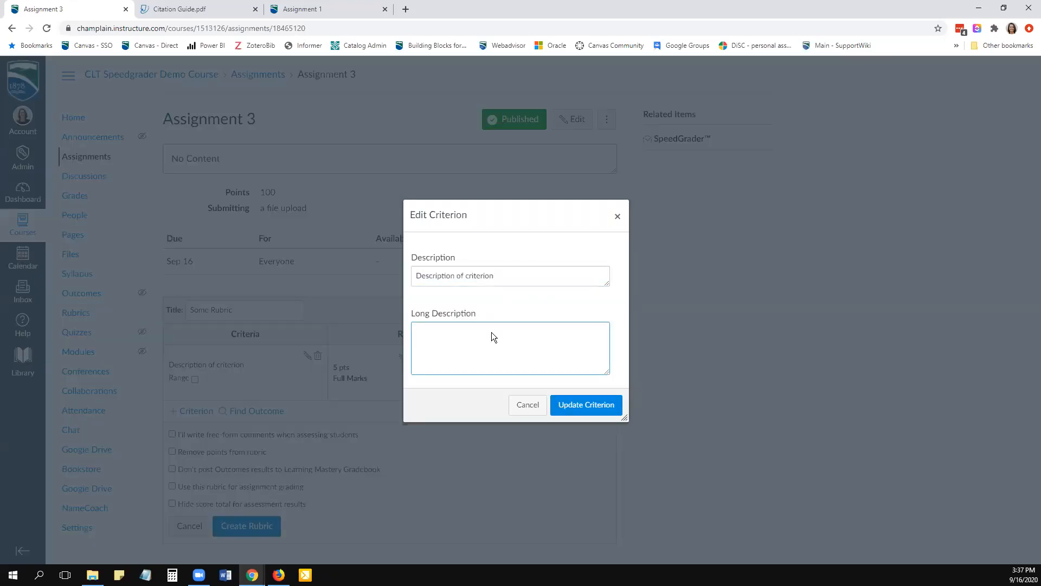
{"action": "triple_click", "coordinate": [452, 275]}
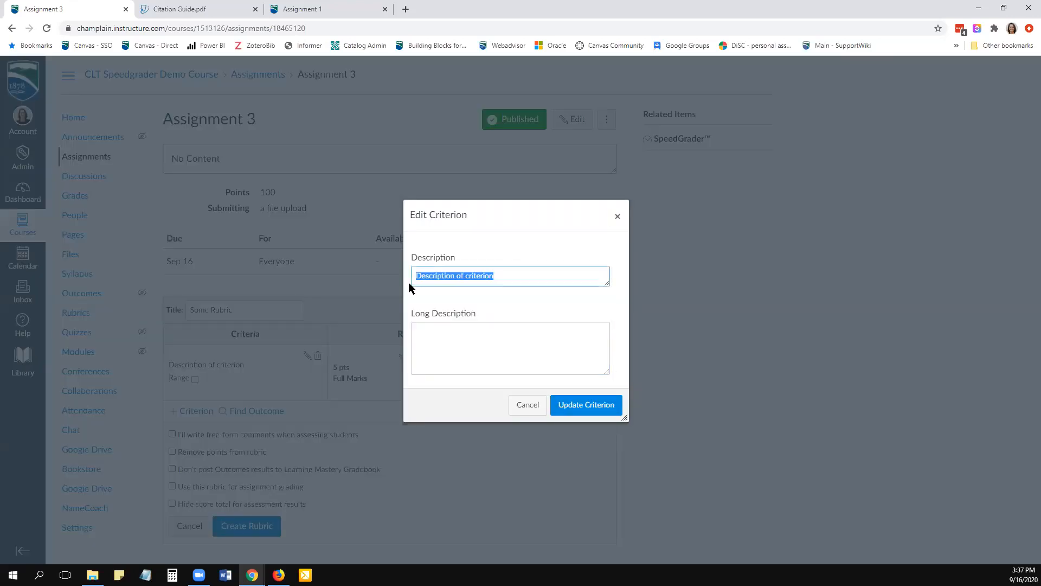
{"action": "left_click", "coordinate": [503, 347]}
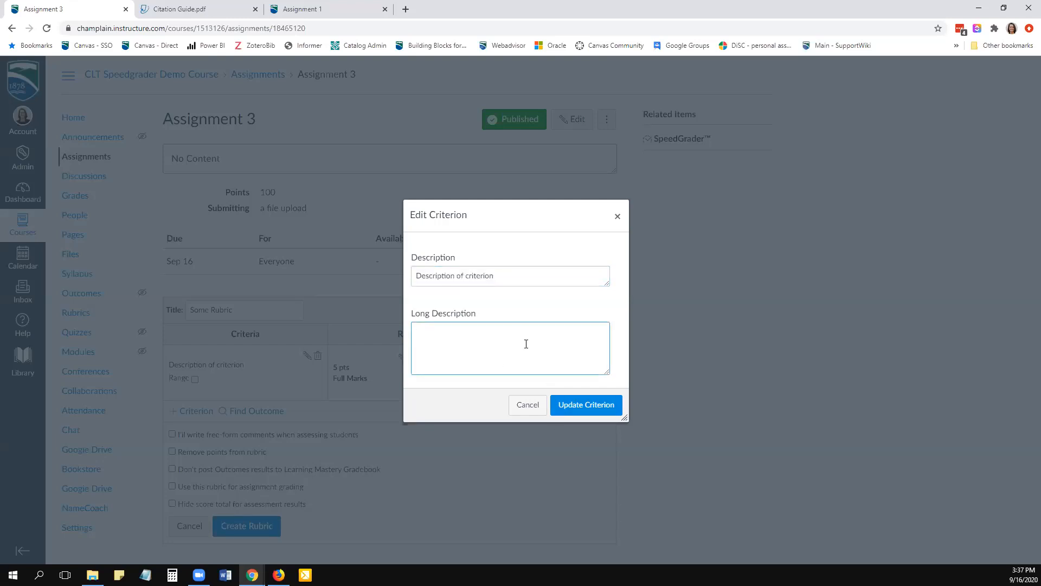
{"action": "type", "text": "more here"}
{"action": "left_click", "coordinate": [591, 411]}
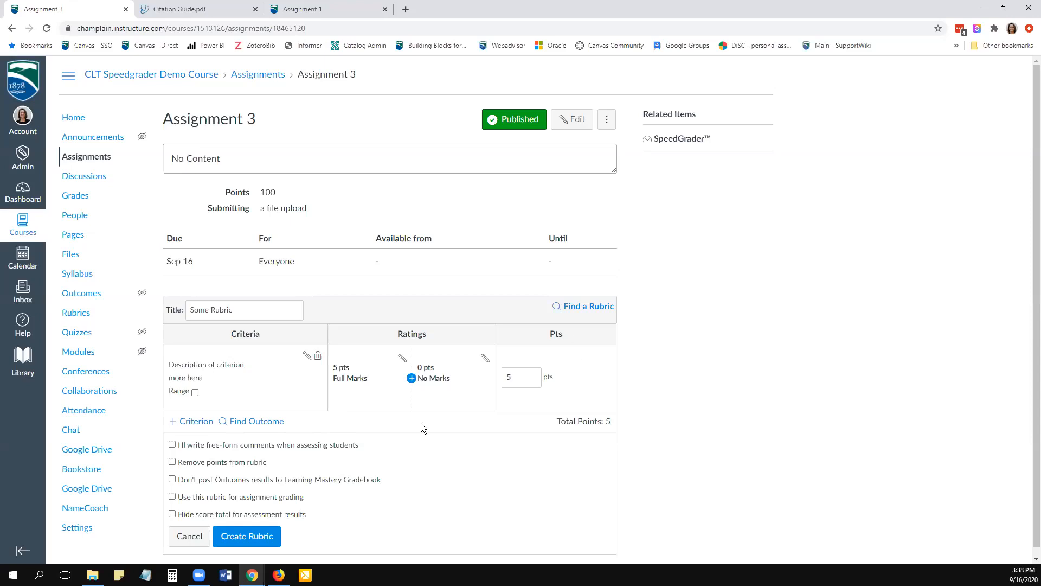
- Add a second criterion to the rubric by duplicating the existing "Description of criterion"
{"action": "left_click", "coordinate": [195, 422]}
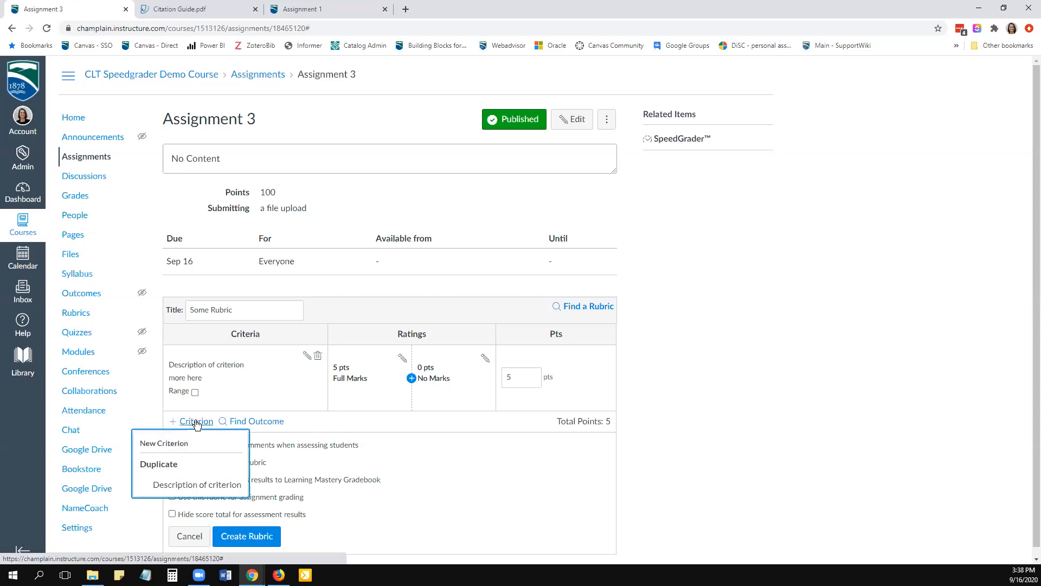
{"action": "left_click", "coordinate": [193, 485]}
{"action": "left_click", "coordinate": [567, 423]}
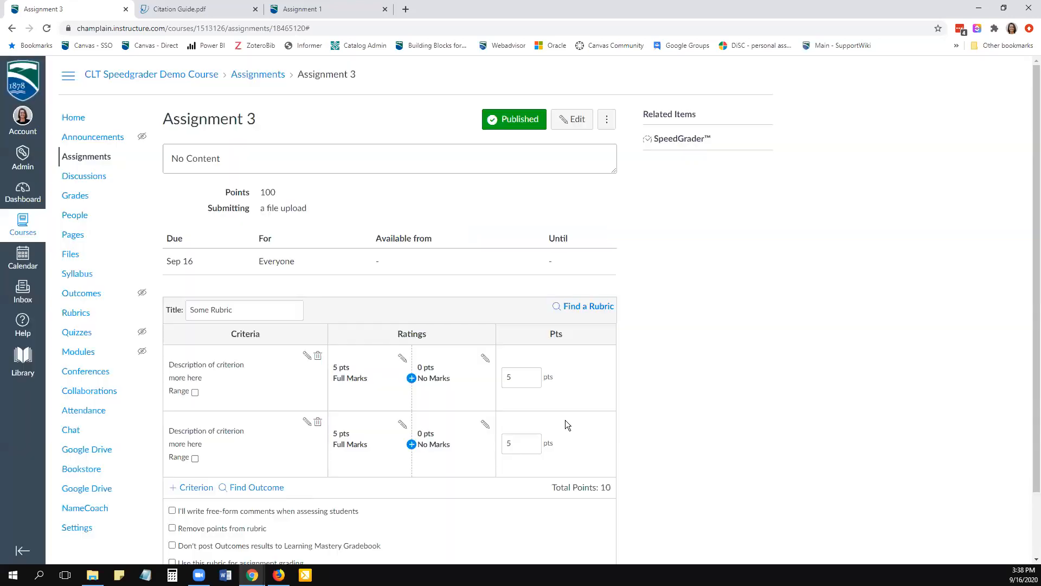
- Set the Full Marks rating of the first criterion to 10 points
{"action": "scroll", "coordinate": [269, 324], "scroll_direction": "down", "scroll_amount": 2}
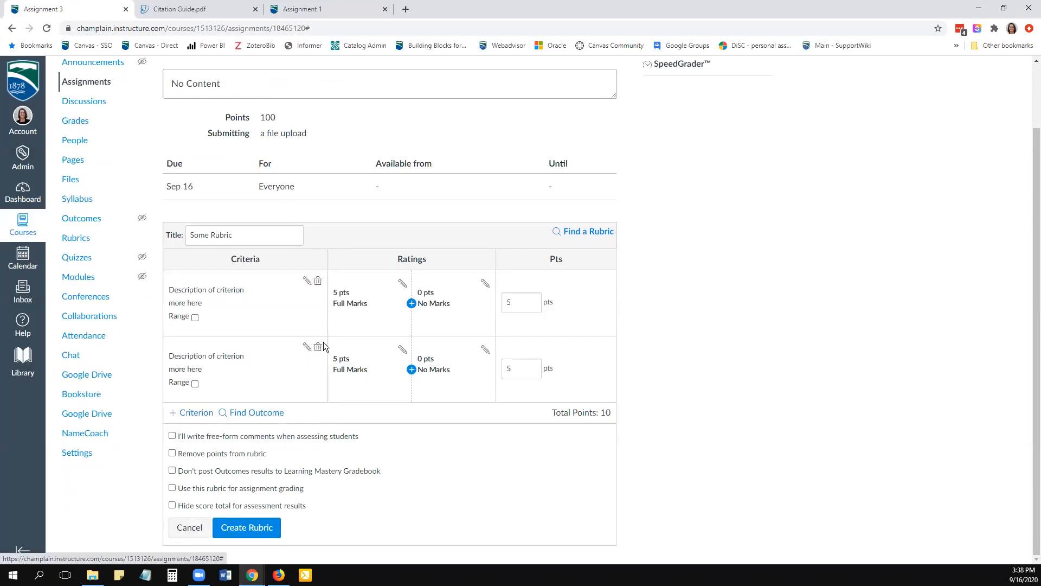
{"action": "left_click", "coordinate": [402, 284]}
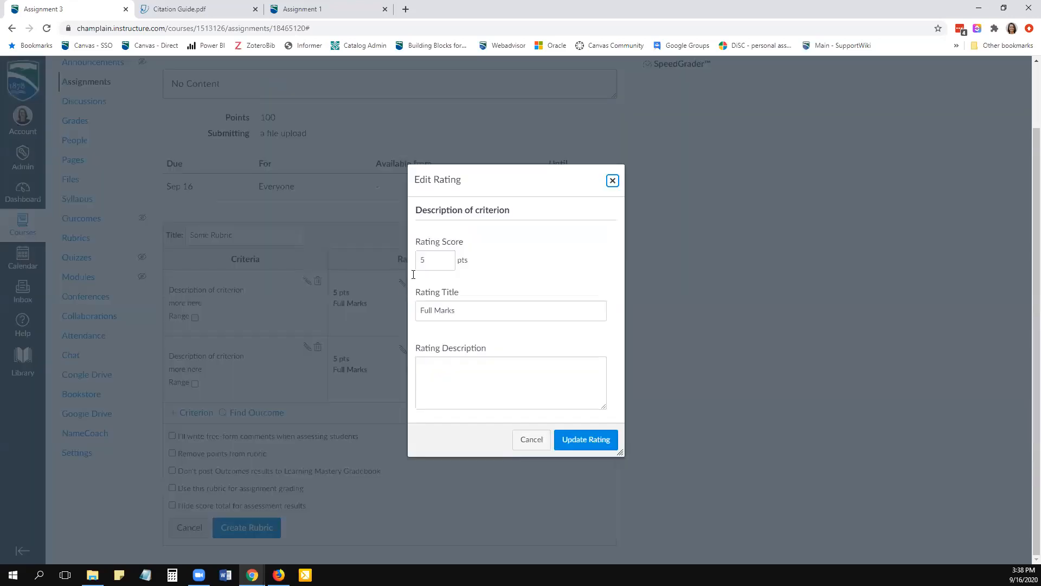
{"action": "type", "text": "10"}
{"action": "left_click", "coordinate": [598, 440]}
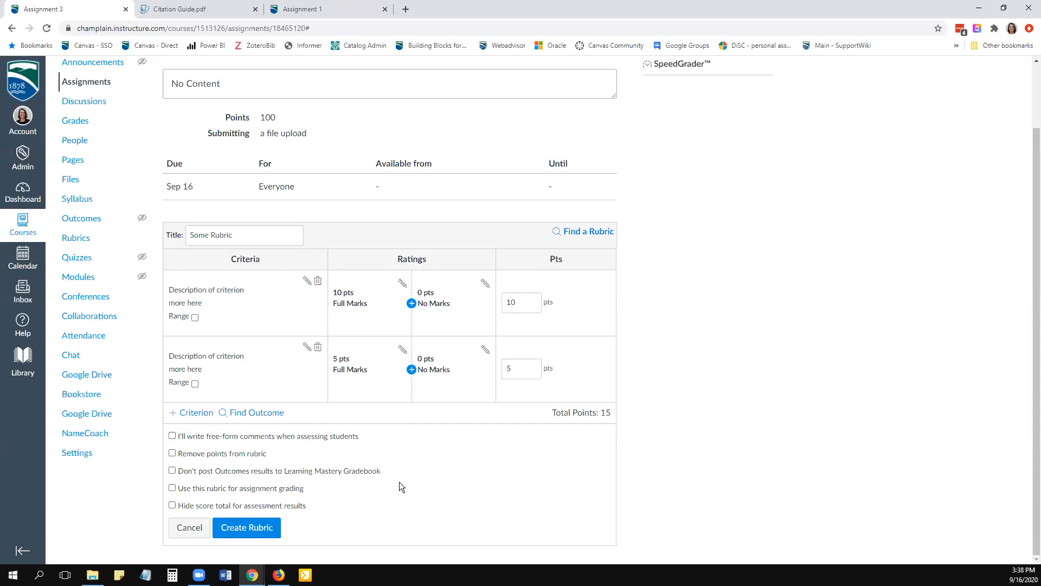
- Preview the rubric with free-form comments and with points removed, turning each option back off
{"action": "left_click", "coordinate": [172, 438]}
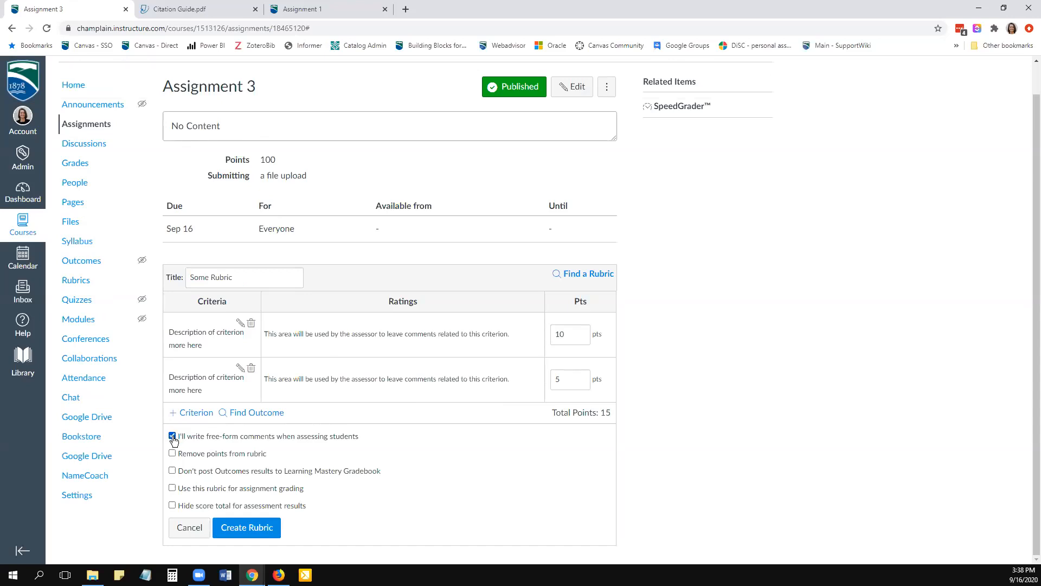
{"action": "left_click", "coordinate": [173, 436]}
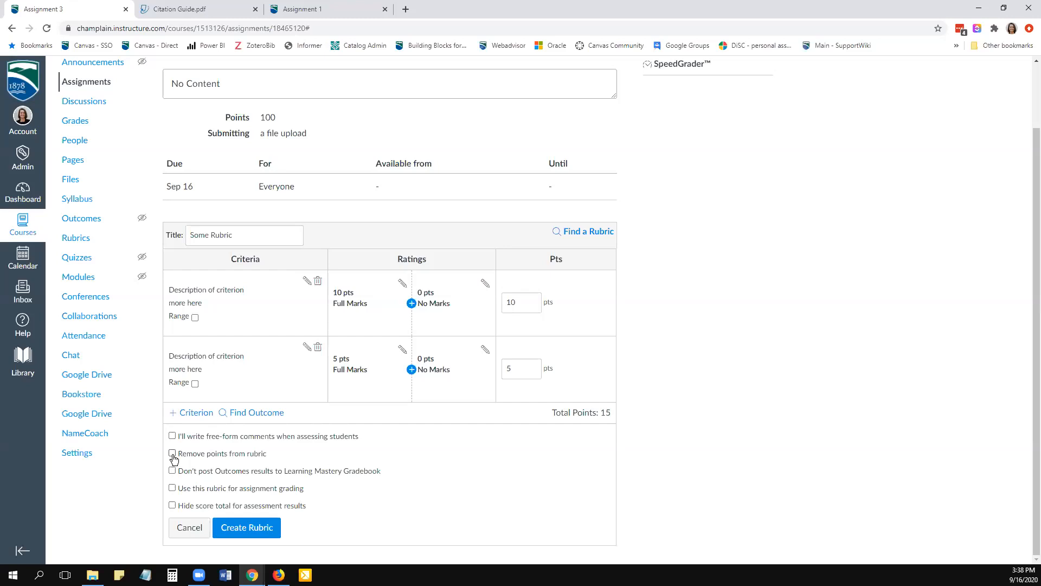
{"action": "left_click", "coordinate": [172, 453]}
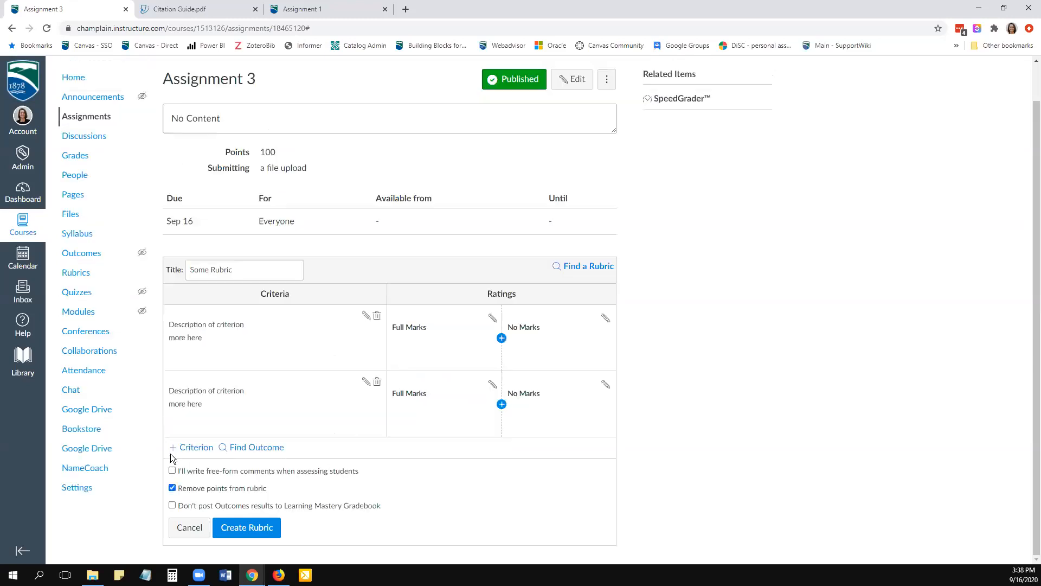
{"action": "left_click", "coordinate": [172, 488]}
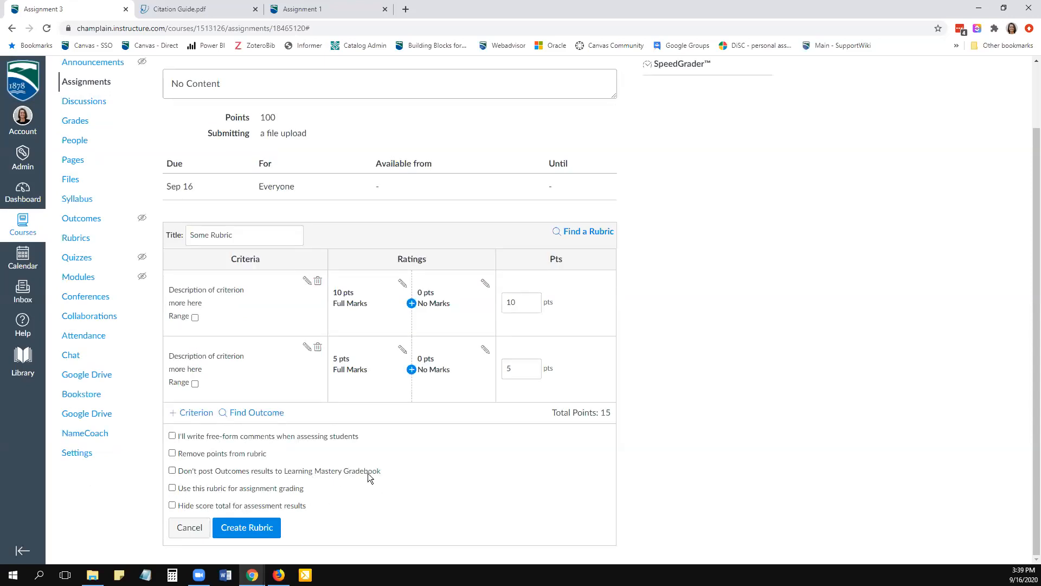
- Enable the rubric for assignment grading and create it, leaving the assignment points different from the rubric total
{"action": "left_click_drag", "start_coordinate": [381, 472], "coordinate": [286, 476]}
{"action": "left_click", "coordinate": [266, 475]}
{"action": "left_click", "coordinate": [172, 473]}
{"action": "left_click", "coordinate": [172, 487]}
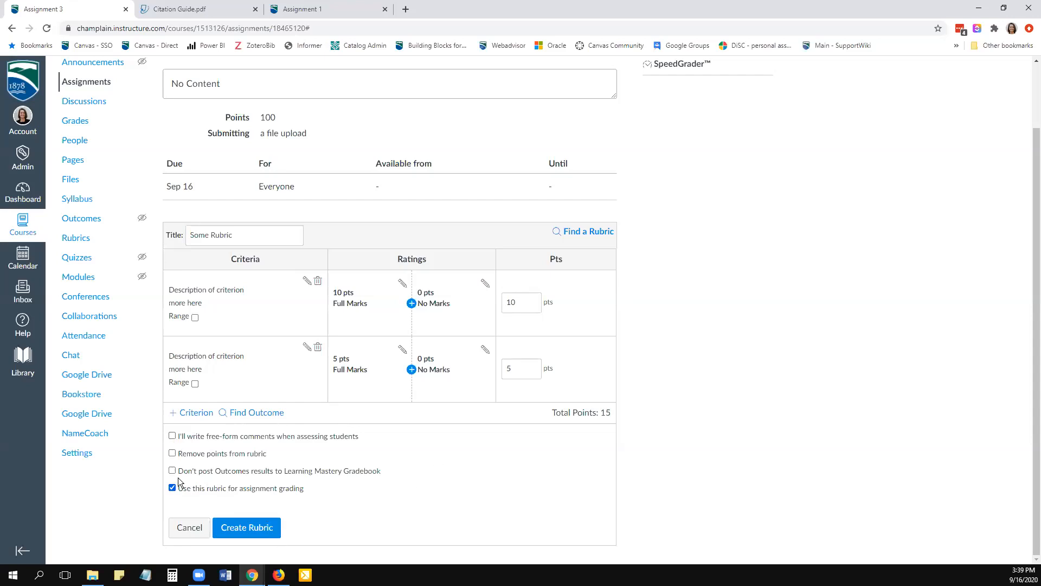
{"action": "left_click", "coordinate": [249, 527]}
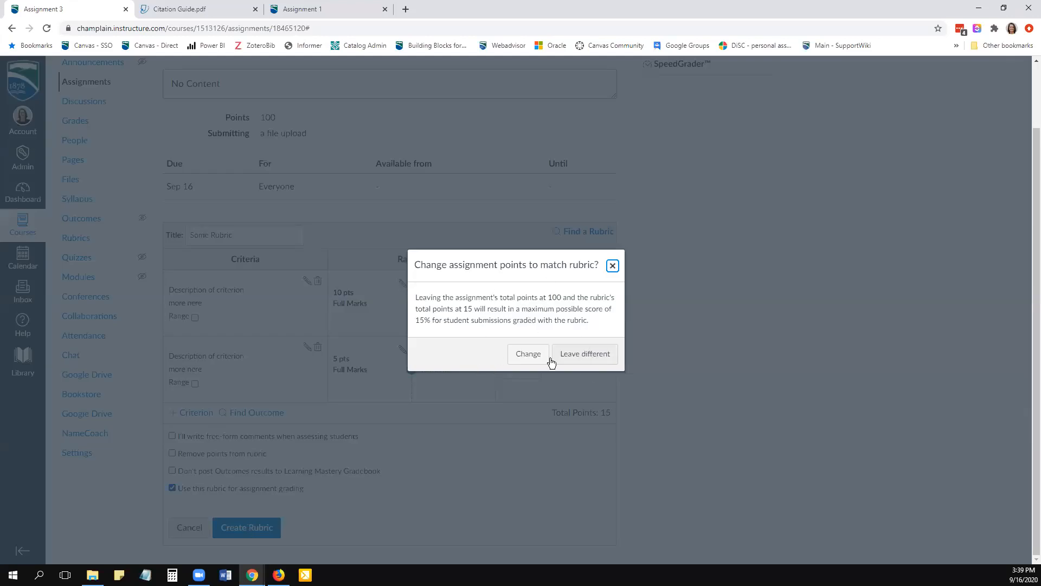
{"action": "left_click", "coordinate": [591, 356]}
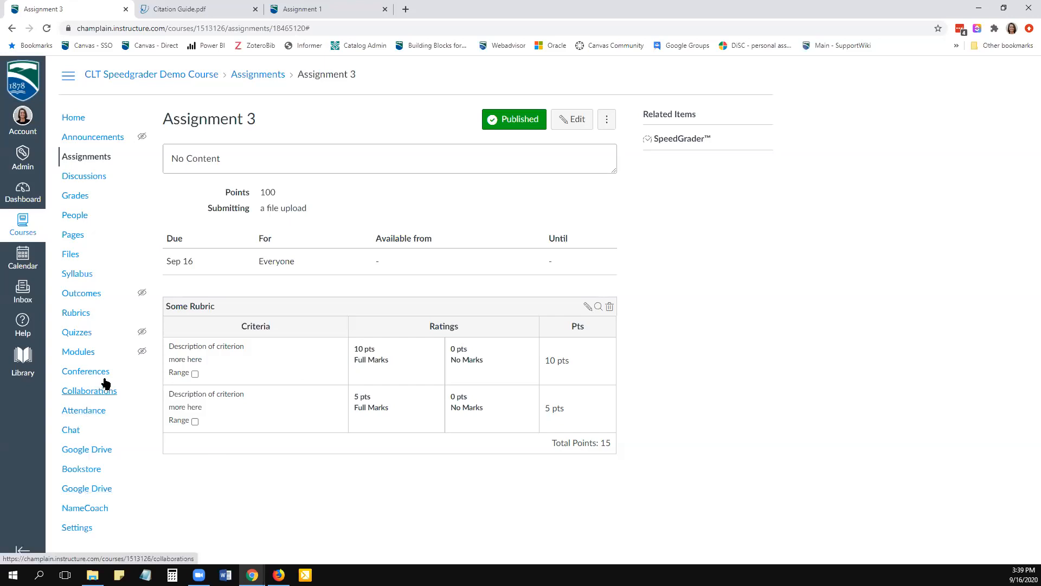
- Examine the course Outcomes page, including the new outcome form and the Find Outcomes dialog, and return to its overview without adding anything
{"action": "left_click", "coordinate": [81, 295]}
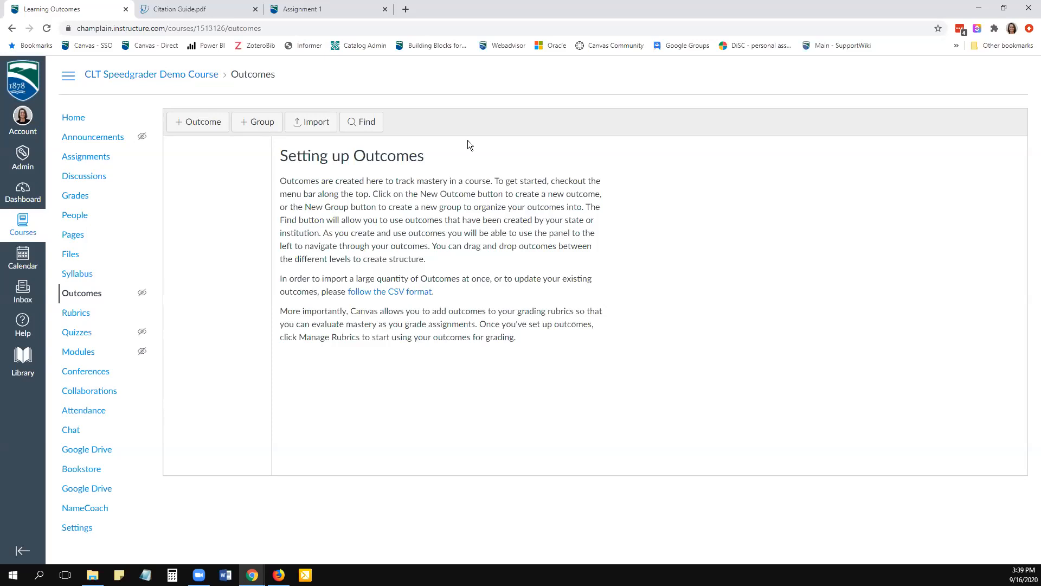
{"action": "left_click", "coordinate": [199, 125]}
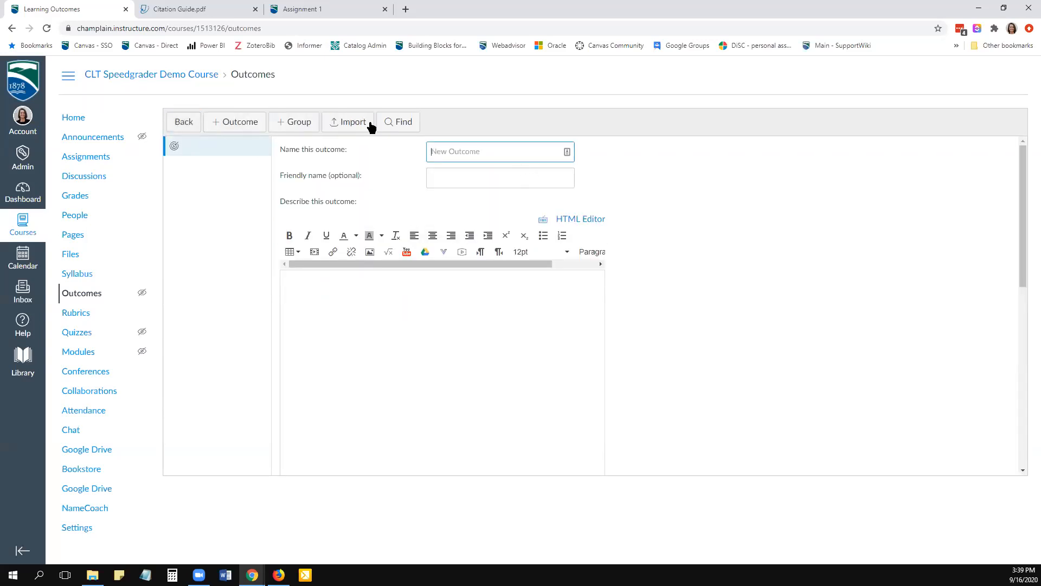
{"action": "left_click", "coordinate": [397, 121]}
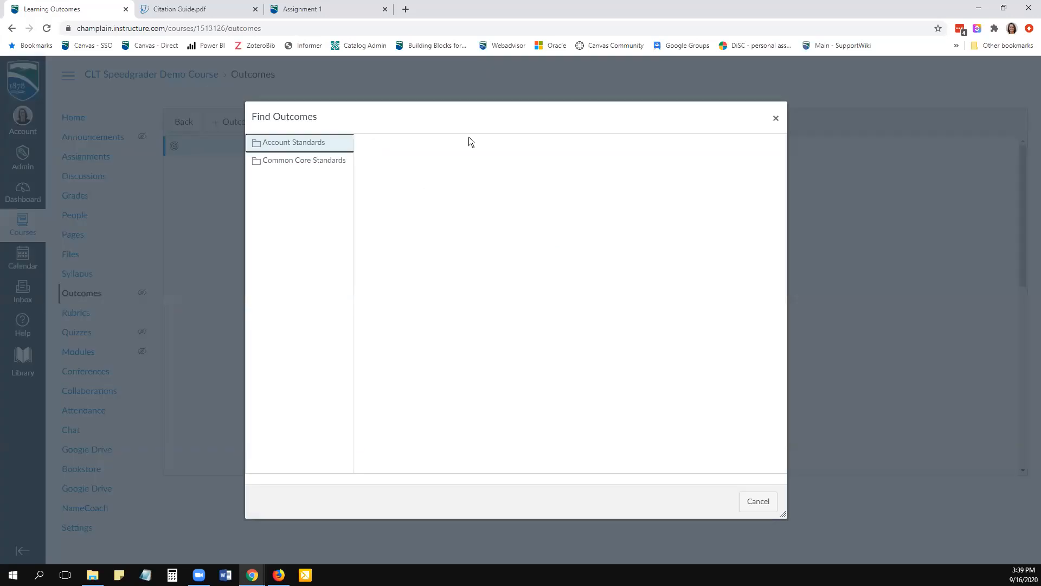
{"action": "key", "text": "Escape"}
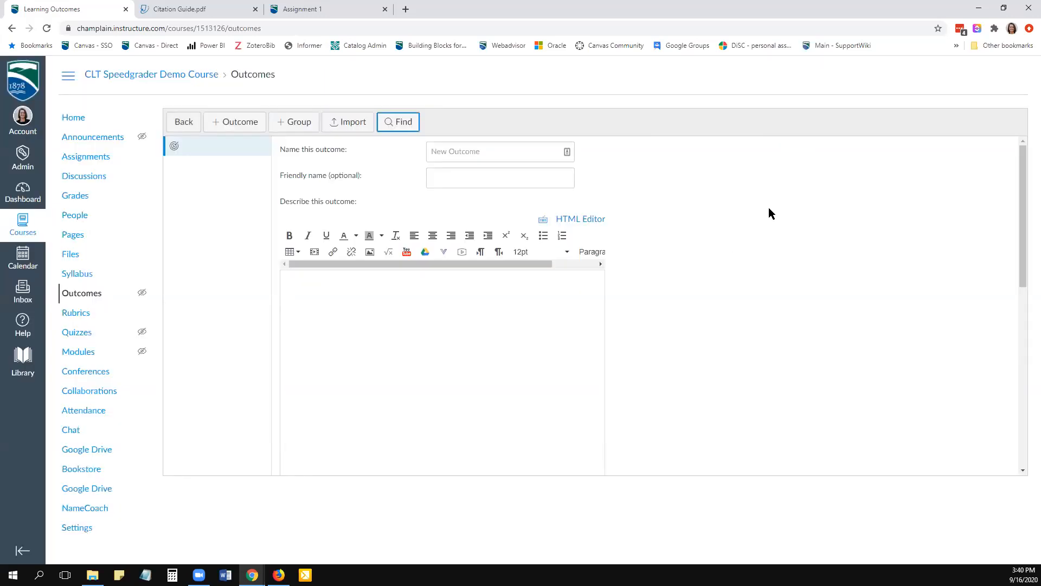
{"action": "left_click", "coordinate": [182, 125]}
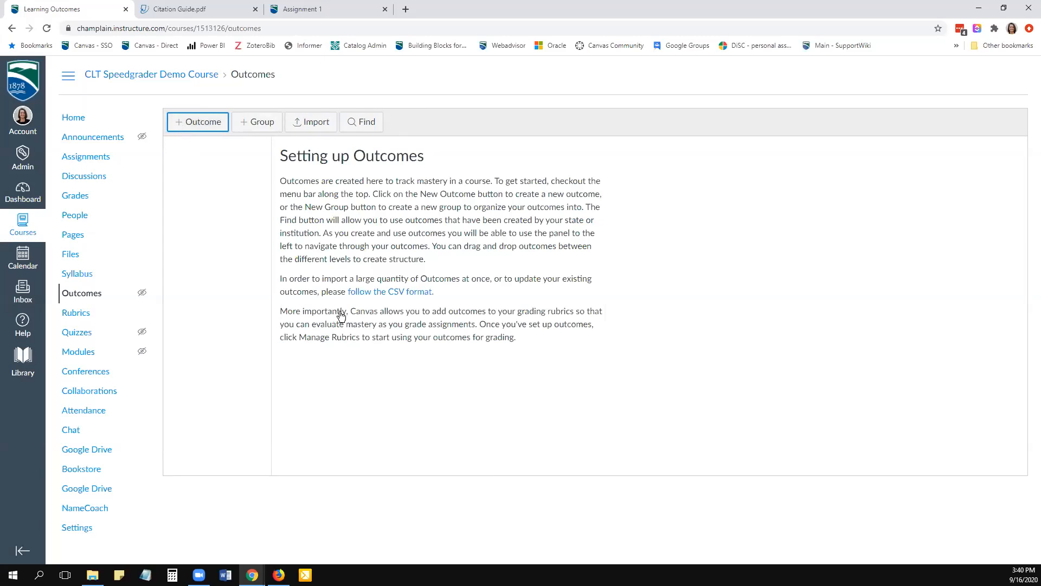
{"action": "left_click", "coordinate": [76, 300]}
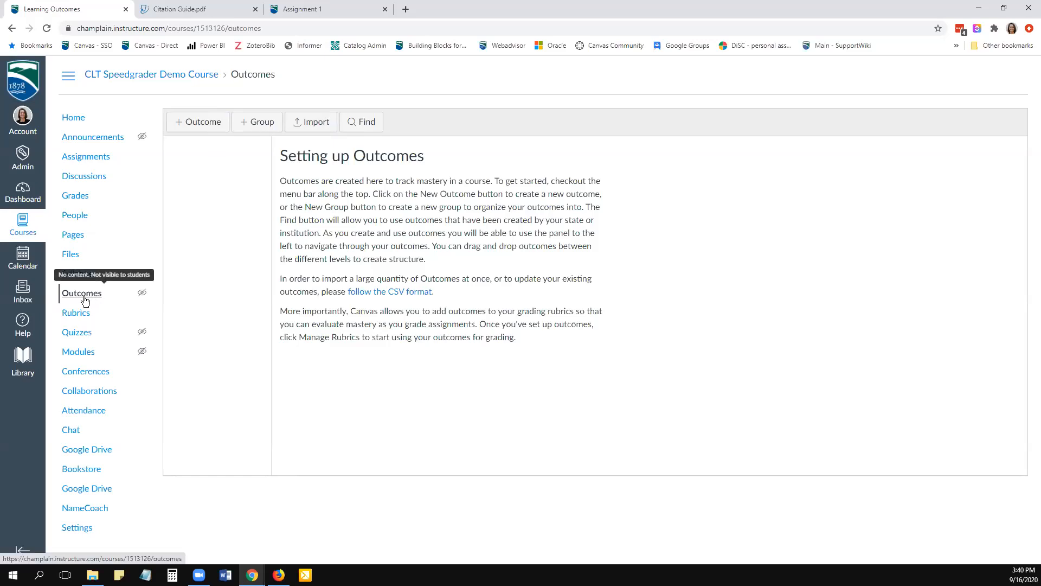
- View the new rubric form on the course Rubrics page and return to the course home without creating a rubric
{"action": "left_click", "coordinate": [76, 319]}
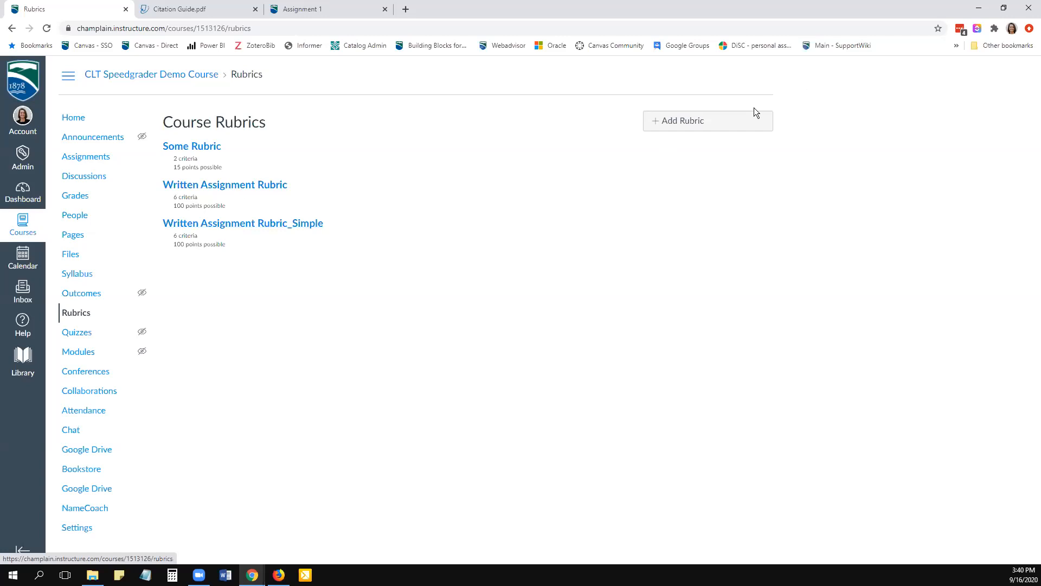
{"action": "left_click", "coordinate": [686, 122]}
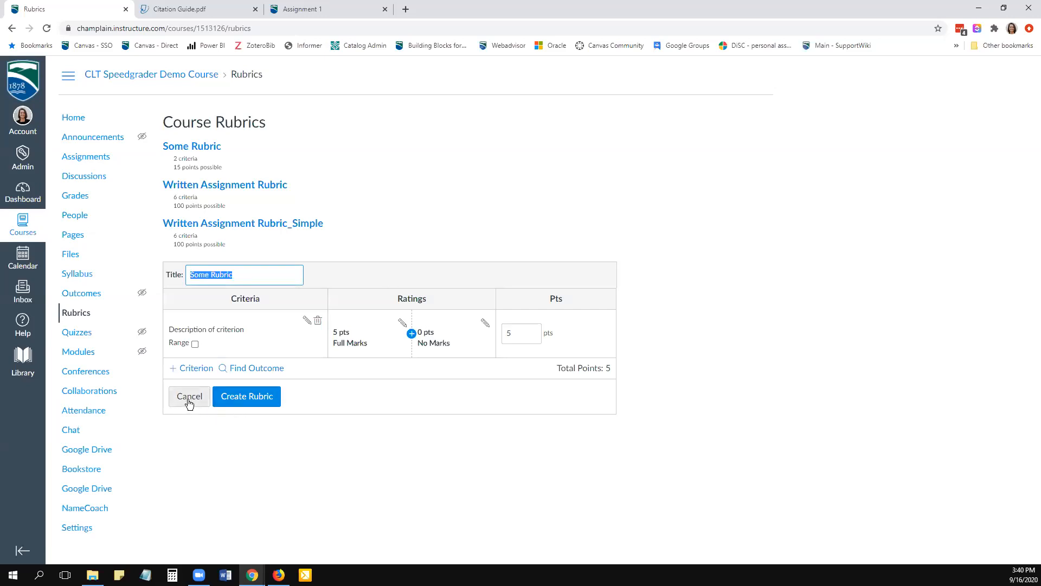
{"action": "left_click", "coordinate": [402, 176]}
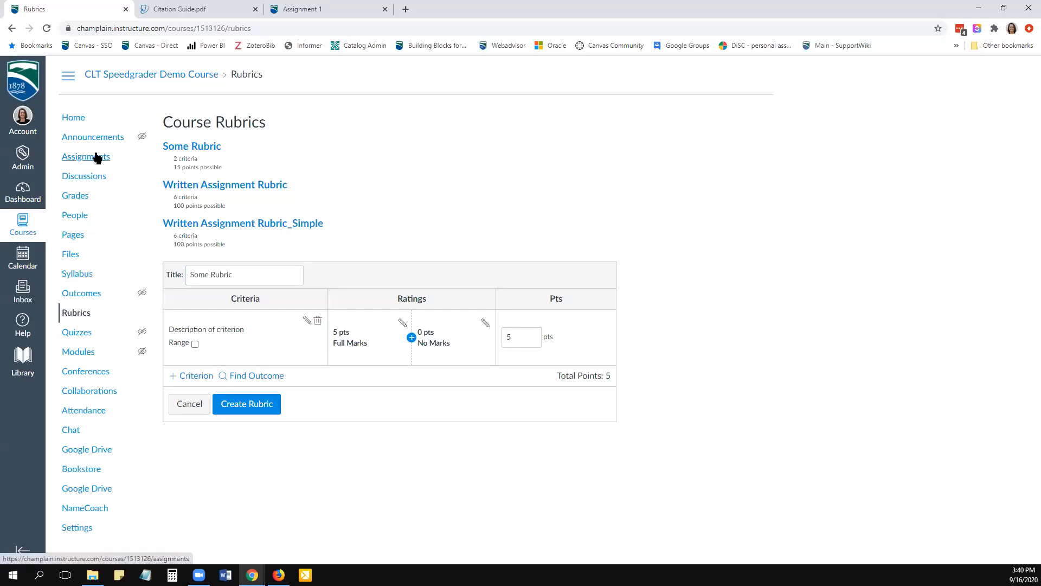
{"action": "left_click", "coordinate": [75, 120]}
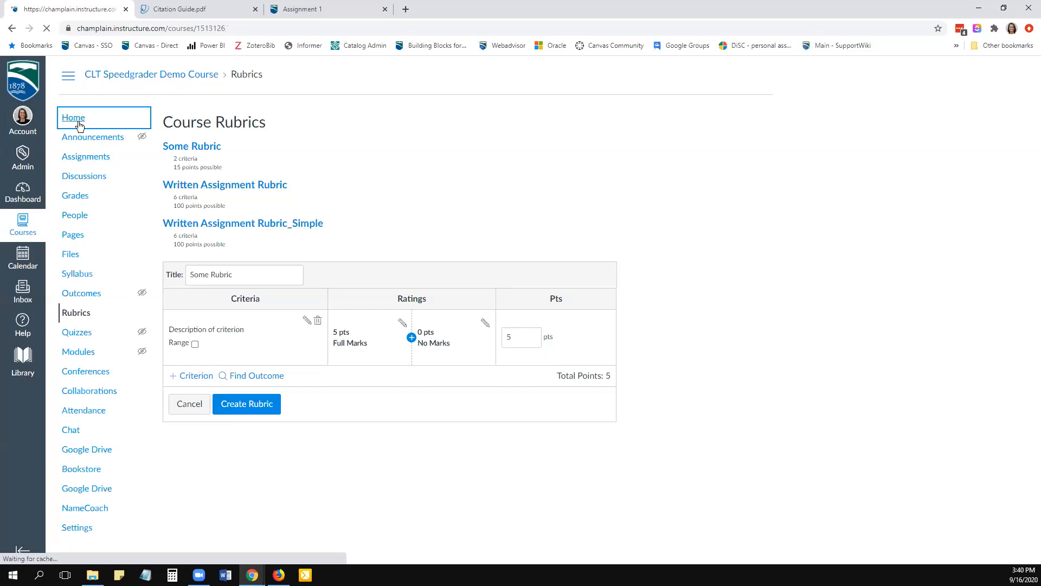